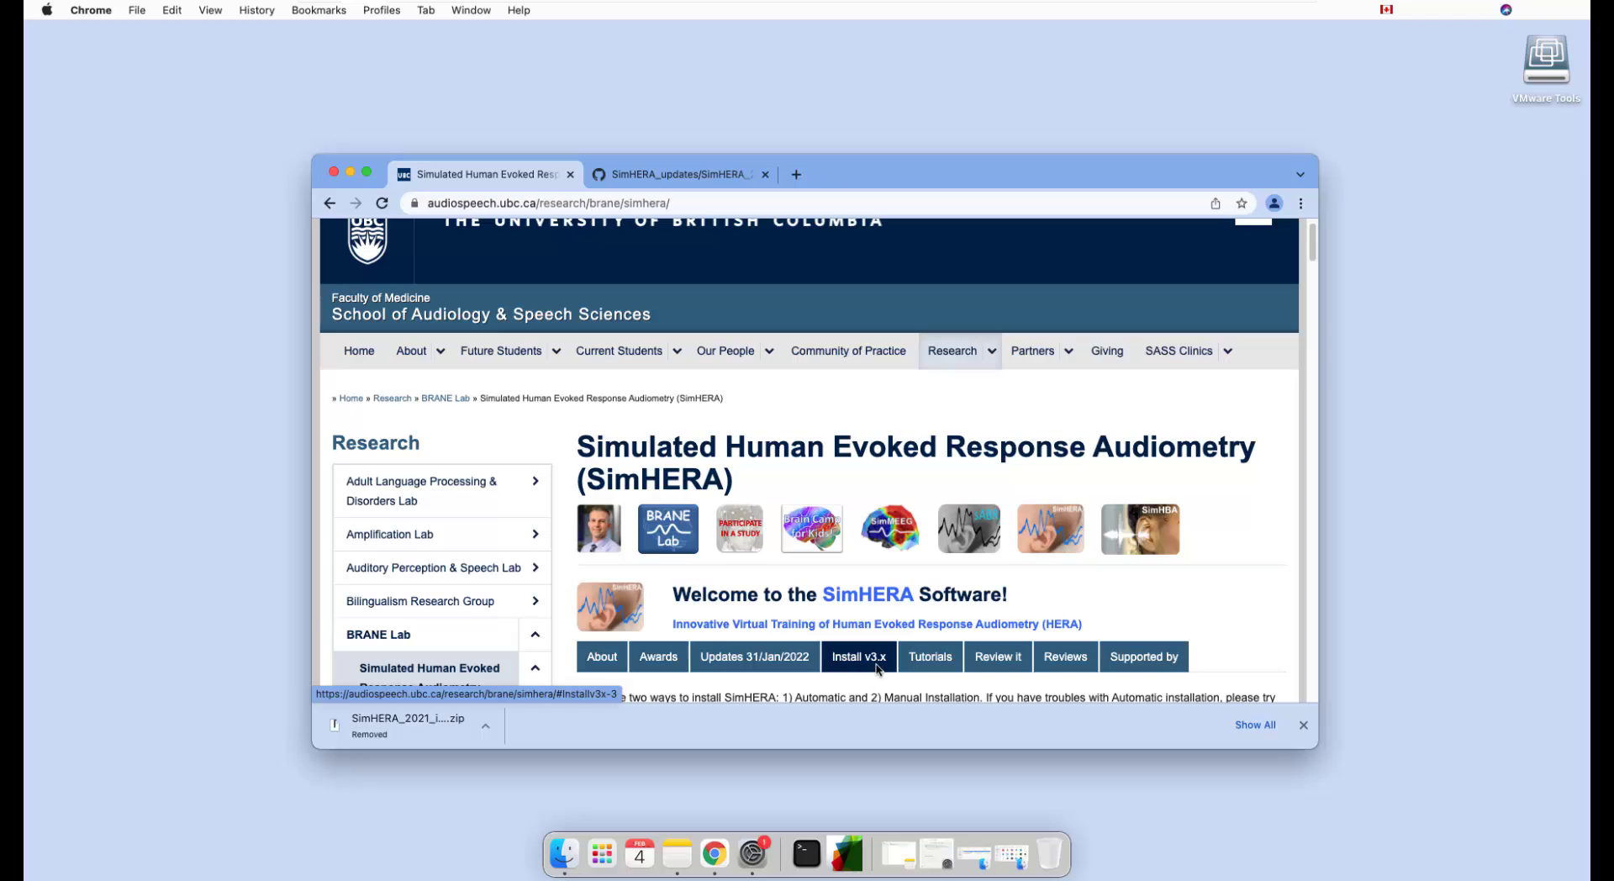
# Review the SimHERA automatic installation instructions and the GitHub page holding the Mac installer zip.
pyautogui.scroll(-2, 899, 580)
pyautogui.scroll(-8, 899, 580)
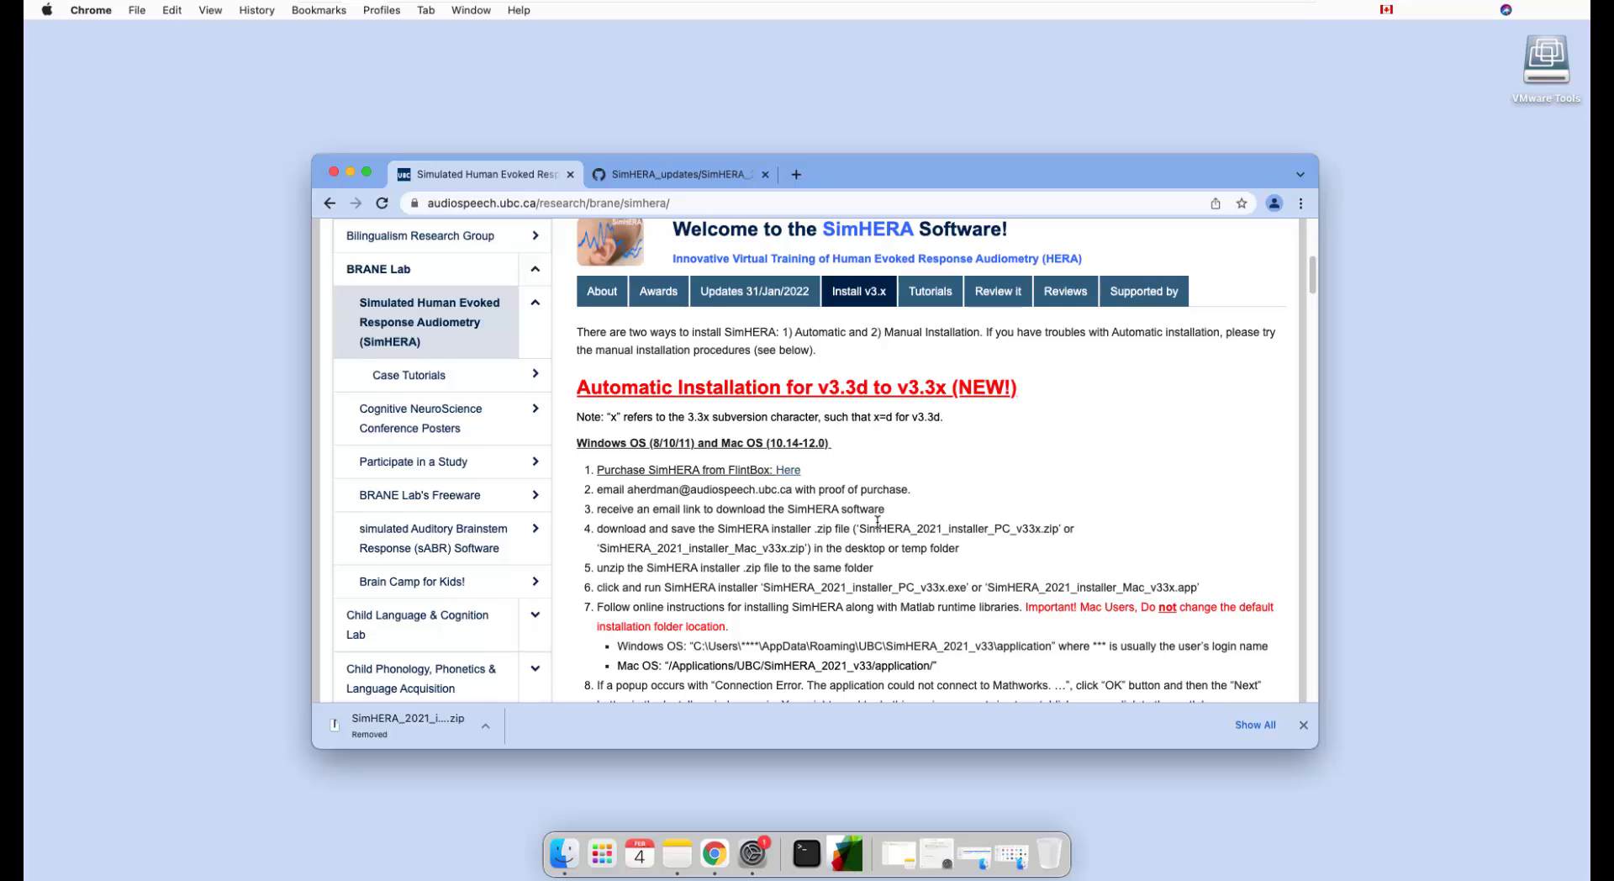
pyautogui.click(693, 174)
pyautogui.click(502, 204)
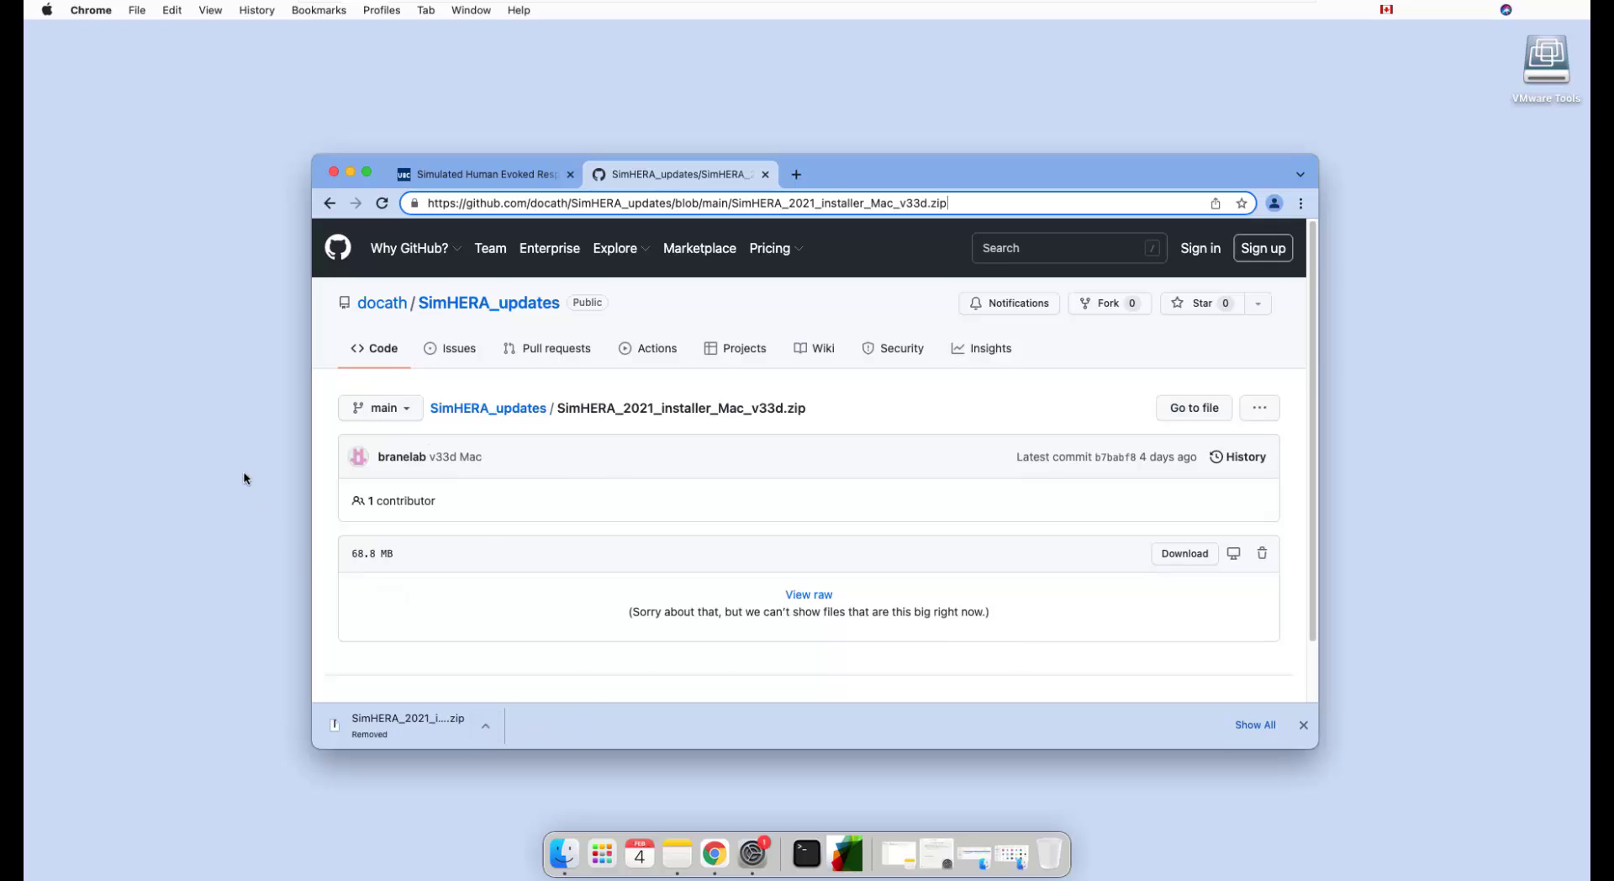
# Switch to Finder, open the Downloads folder in a new window and unzip SimHERA_2021_installer_Mac_v33d.zip.
pyautogui.click(206, 446)
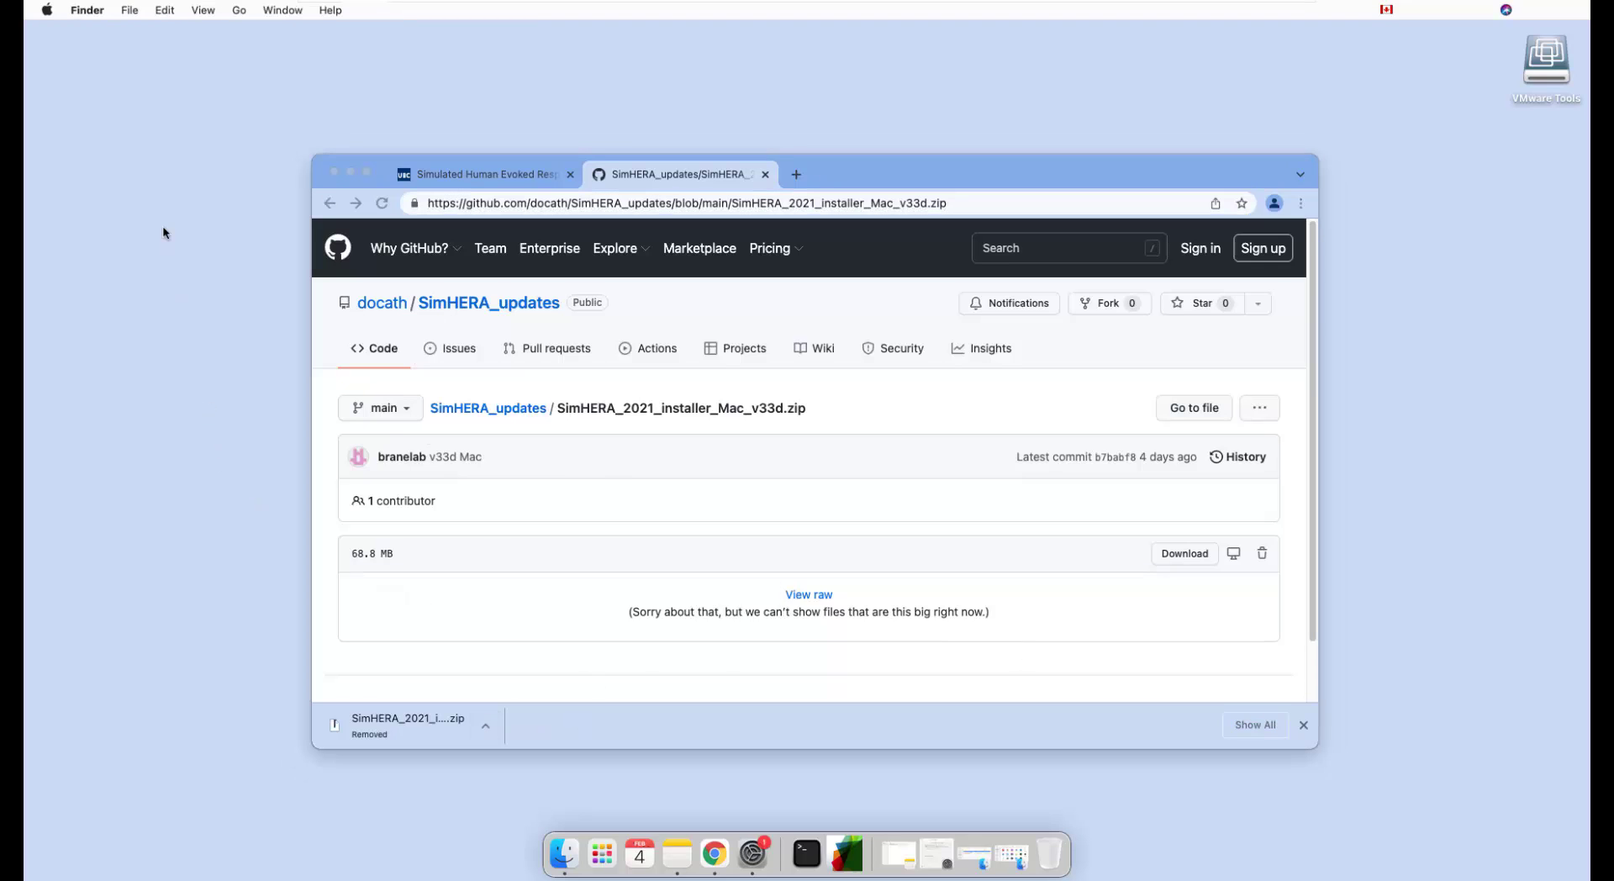
pyautogui.click(131, 11)
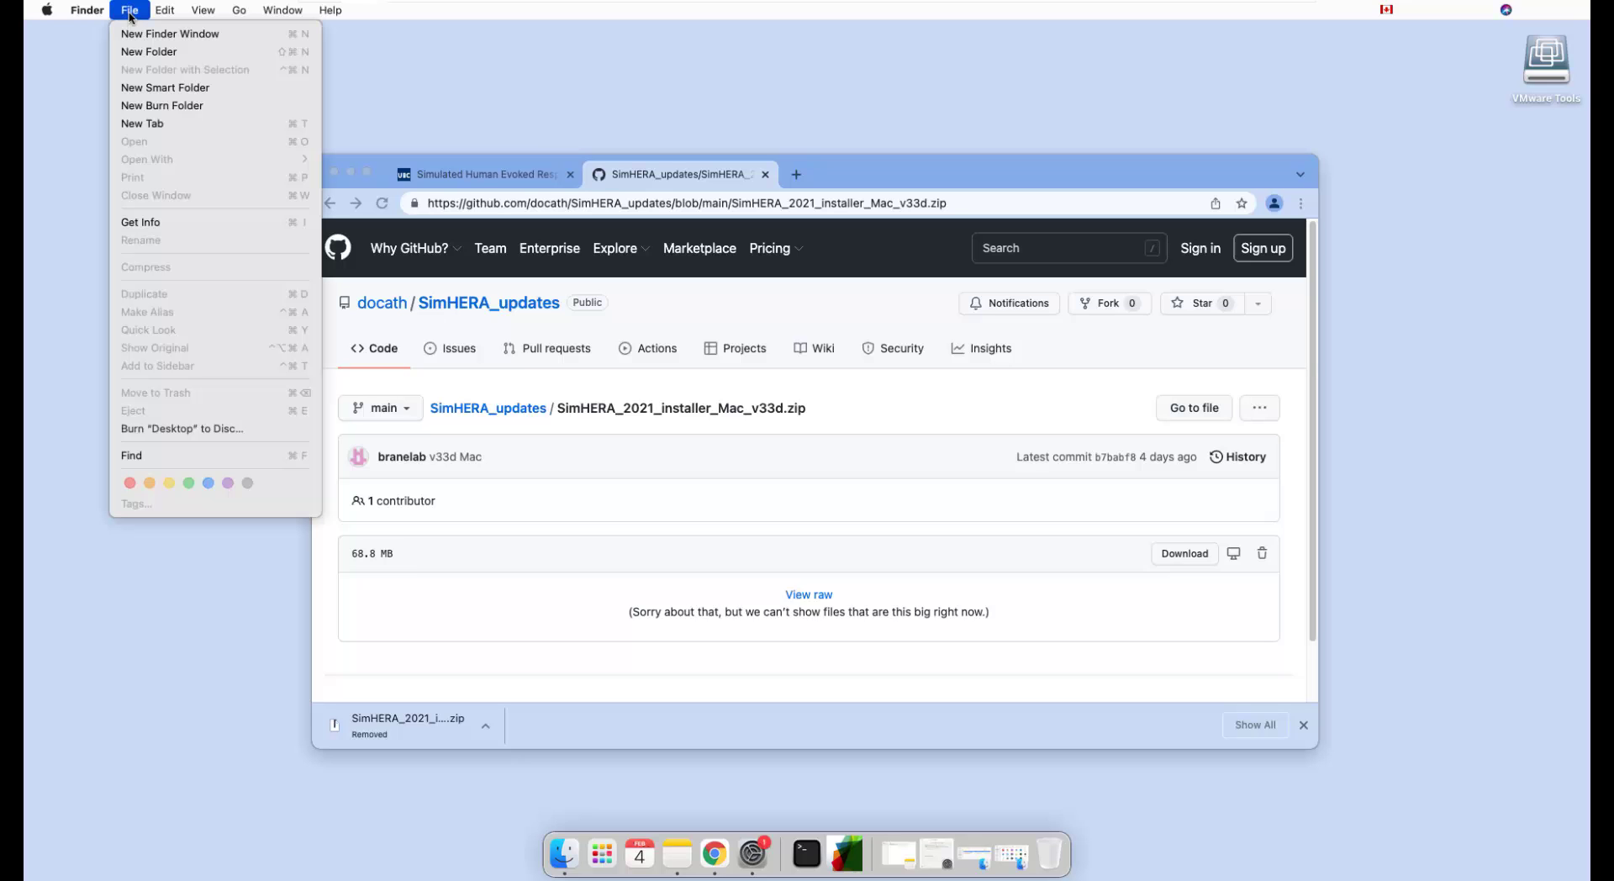
pyautogui.click(132, 35)
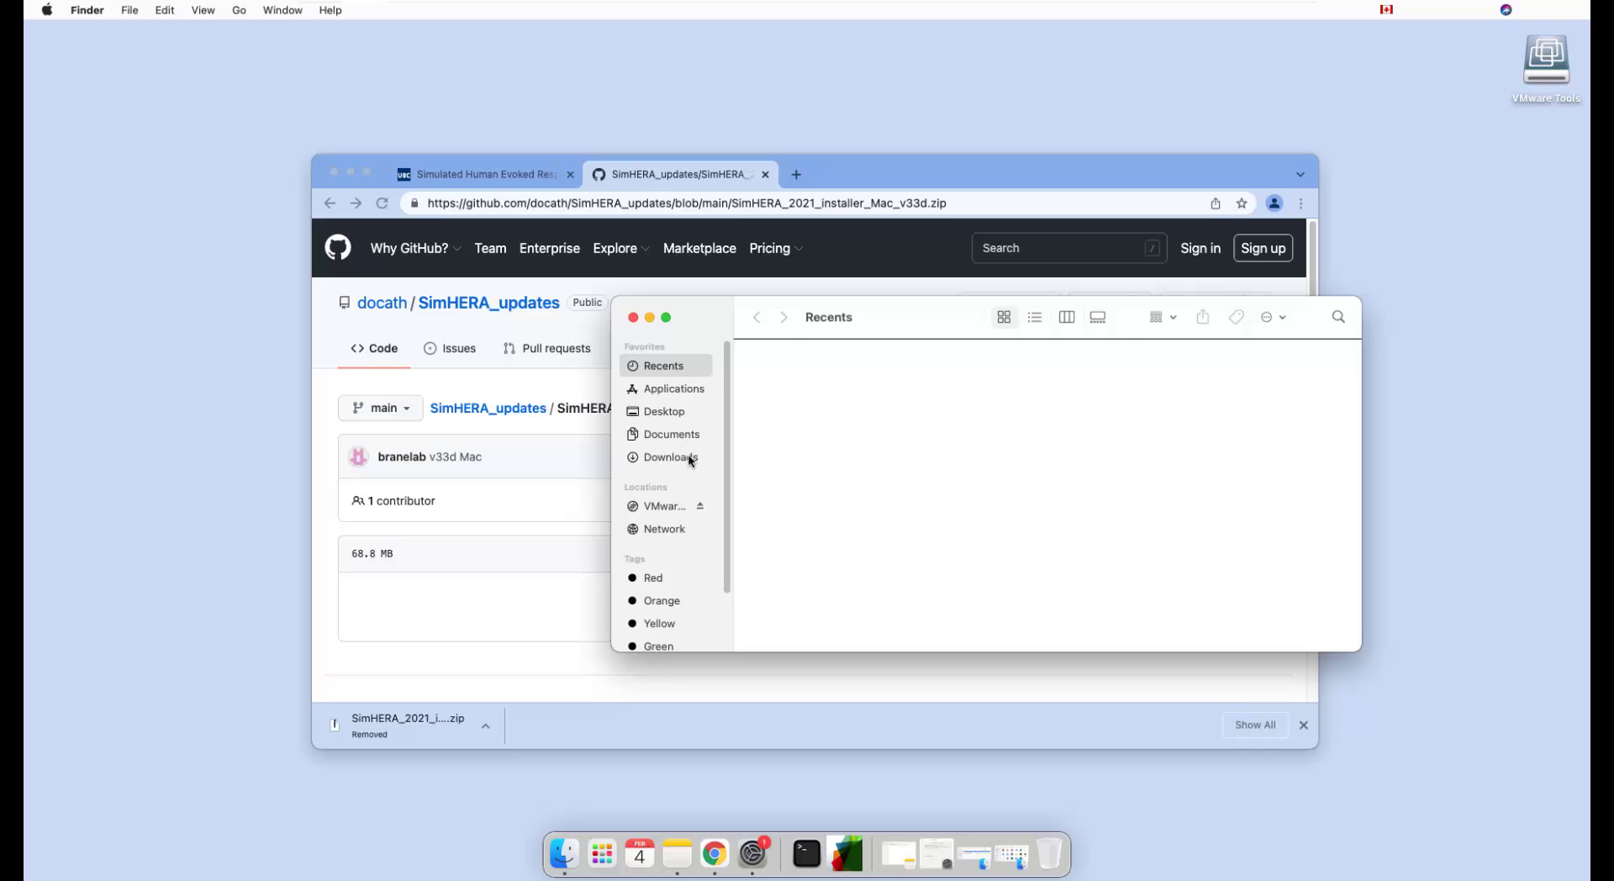
pyautogui.click(691, 457)
pyautogui.click(913, 384)
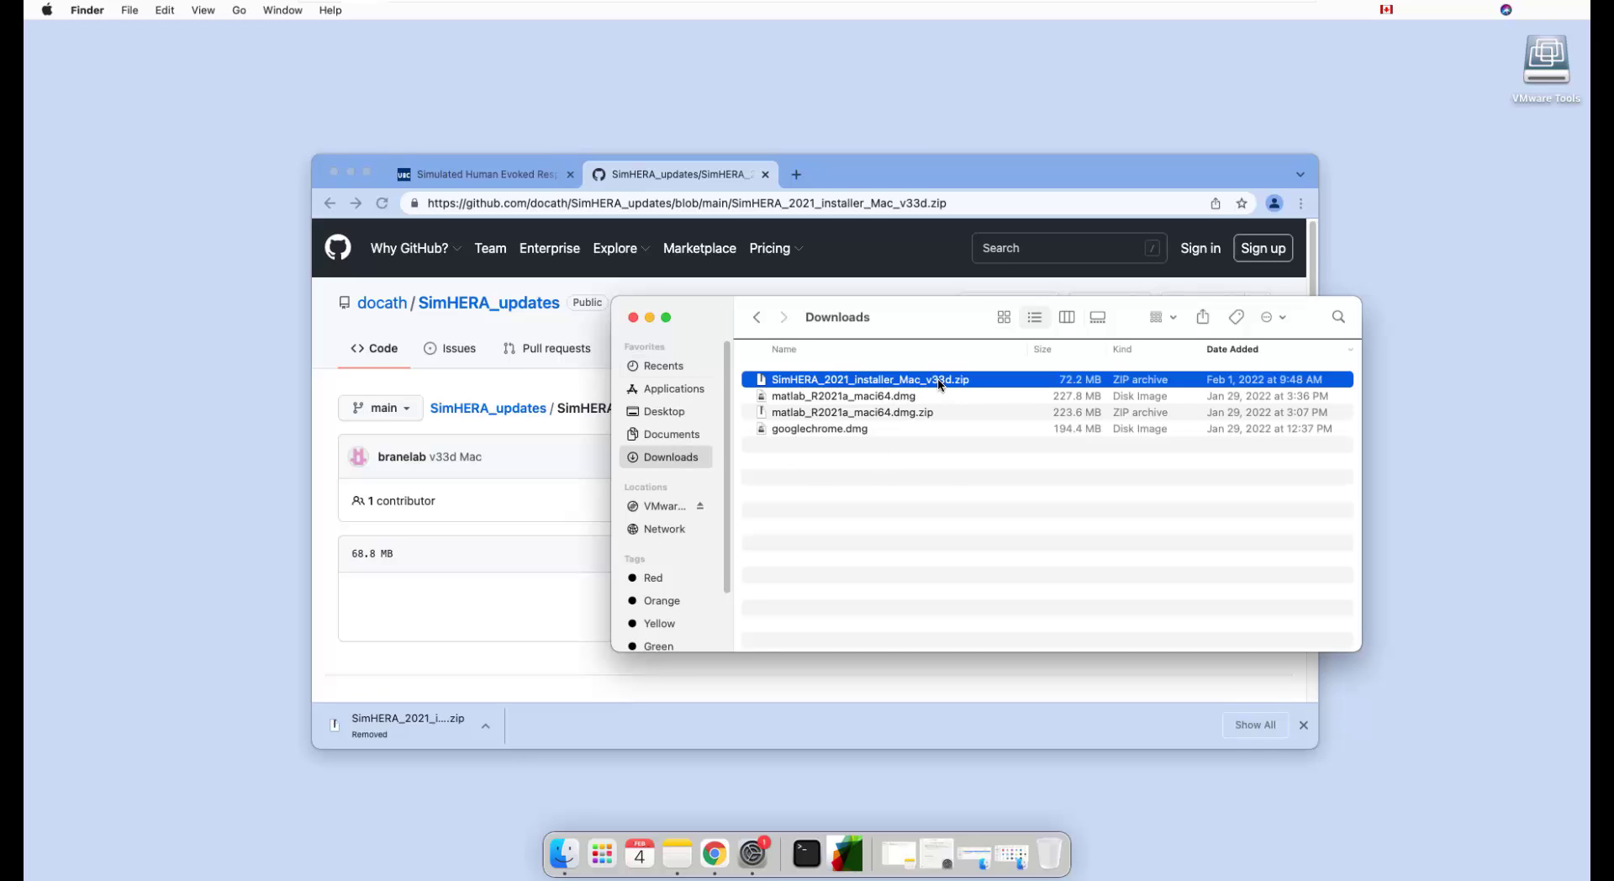
pyautogui.doubleClick(940, 382)
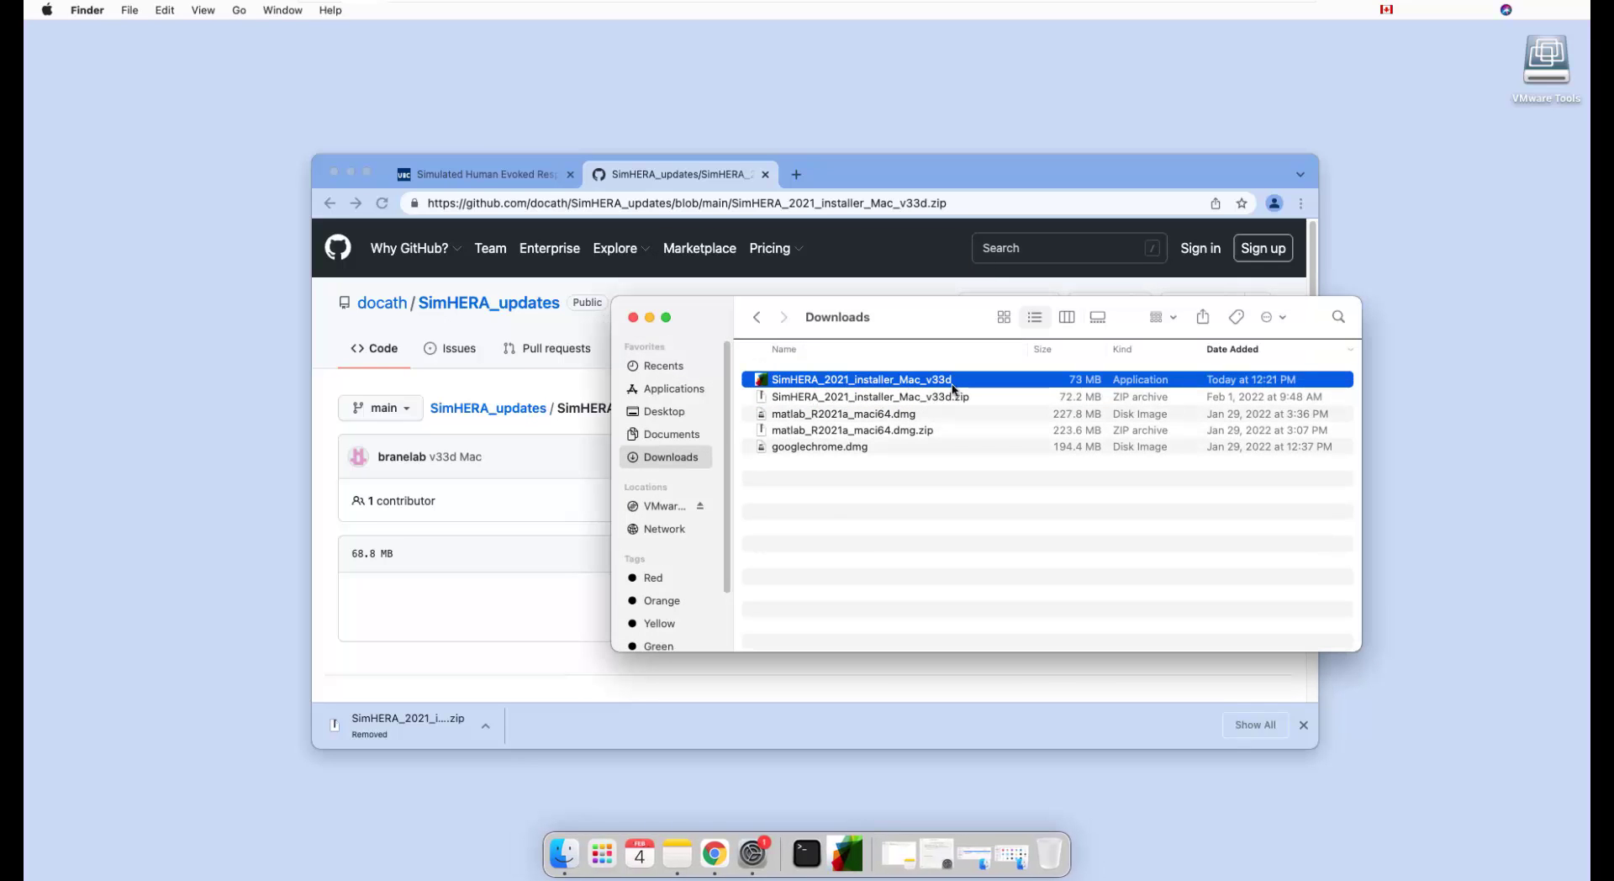
# Try to launch the extracted SimHERA_2021_installer_Mac_v33d application and open the macOS help for its security warning.
pyautogui.click(965, 400)
pyautogui.click(949, 382)
pyautogui.doubleClick(909, 383)
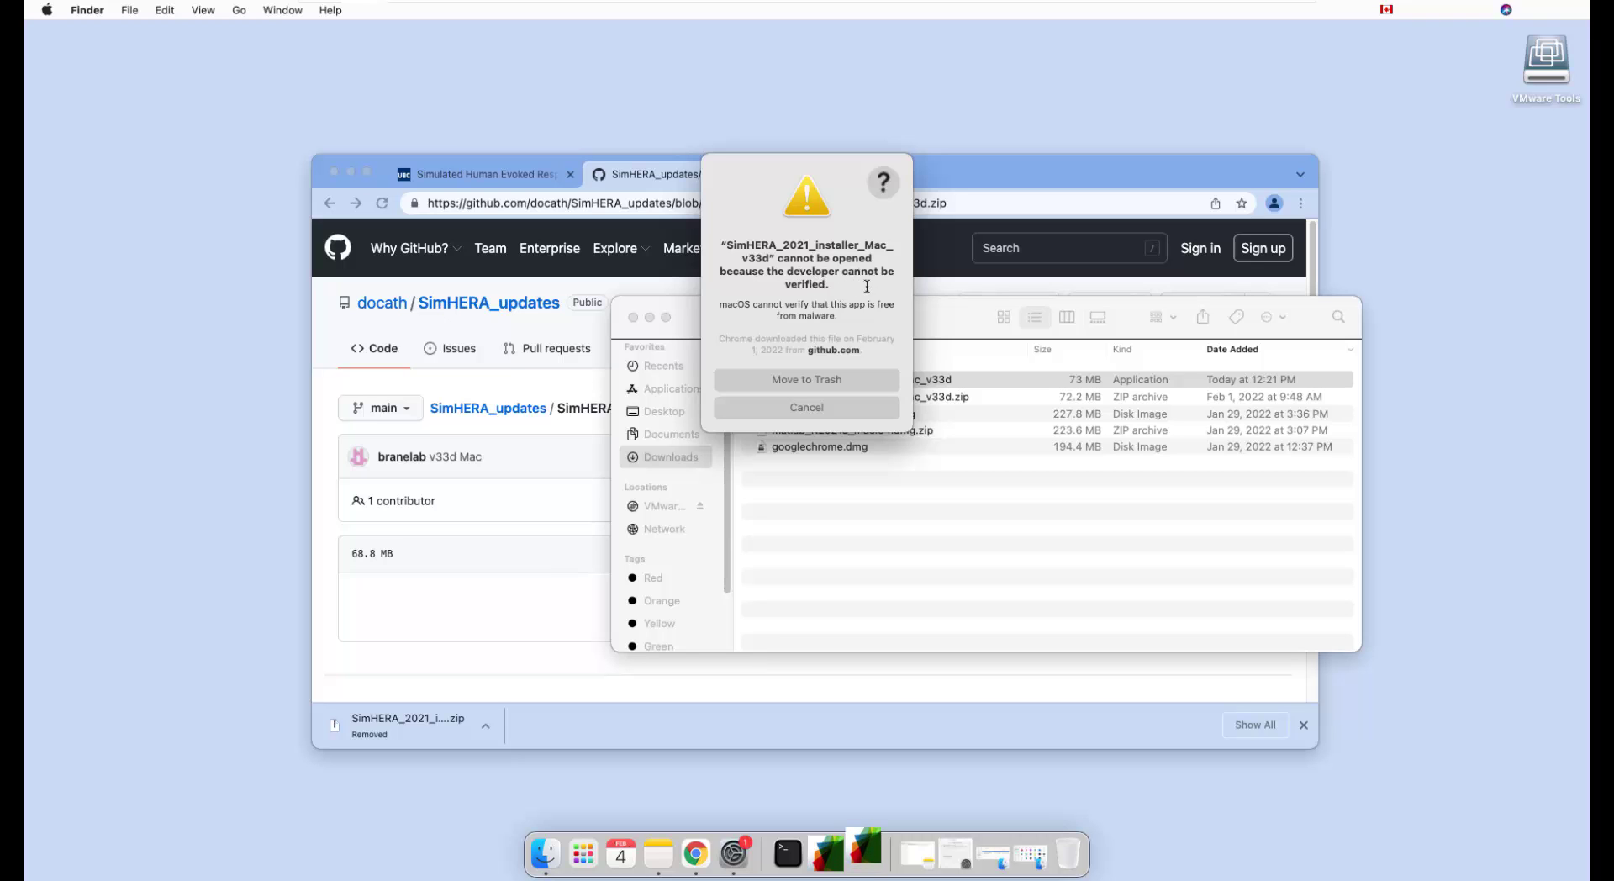
pyautogui.moveTo(850, 168); pyautogui.dragTo(542, 392)
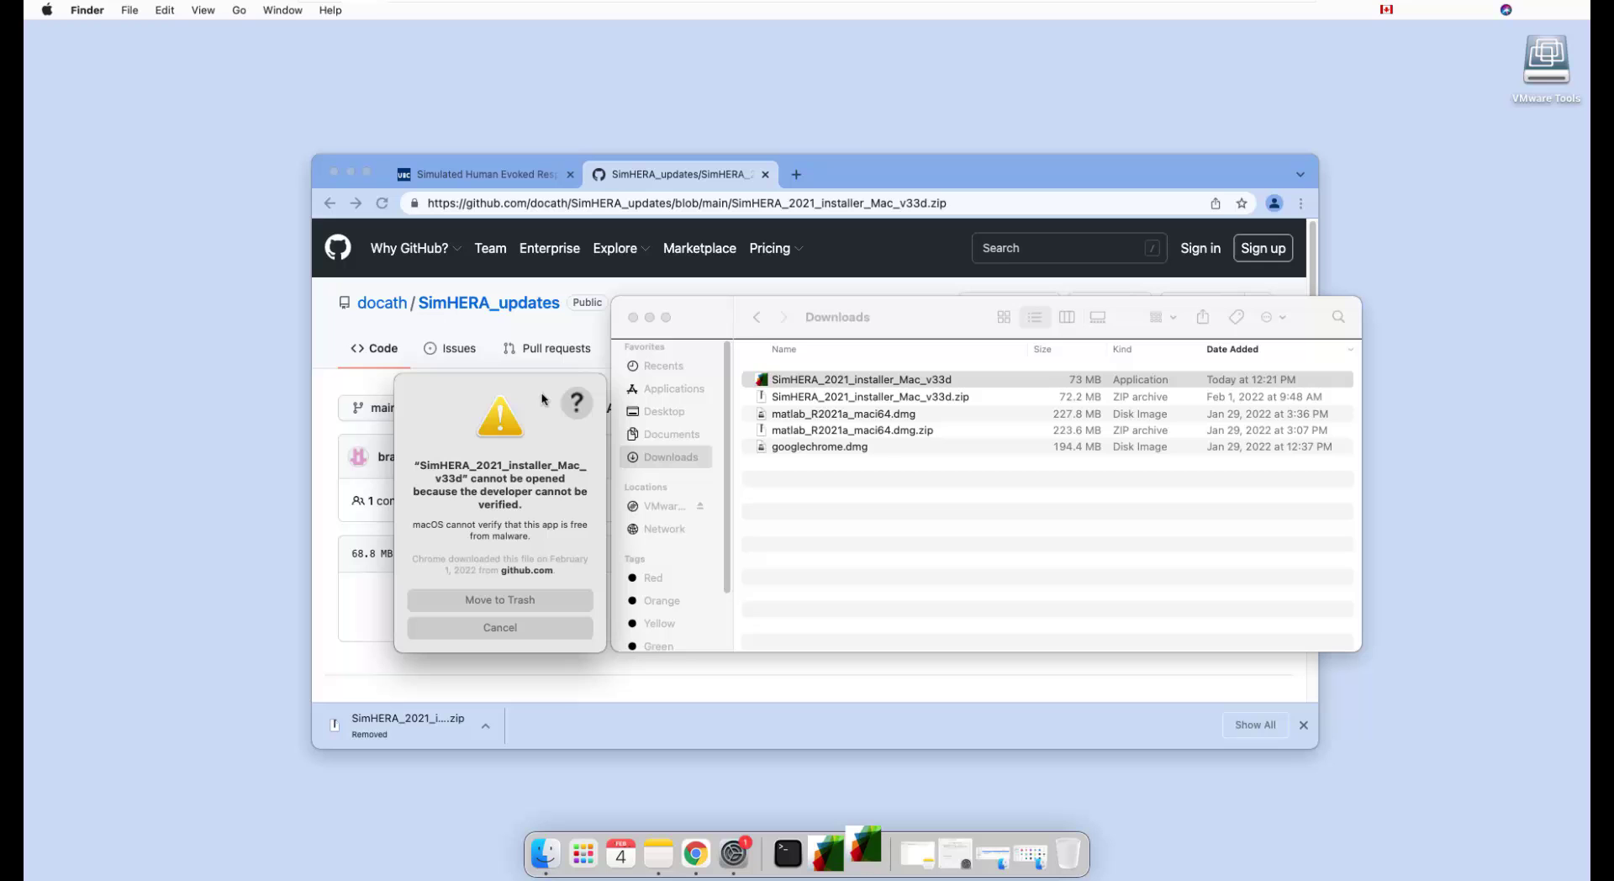
pyautogui.click(587, 405)
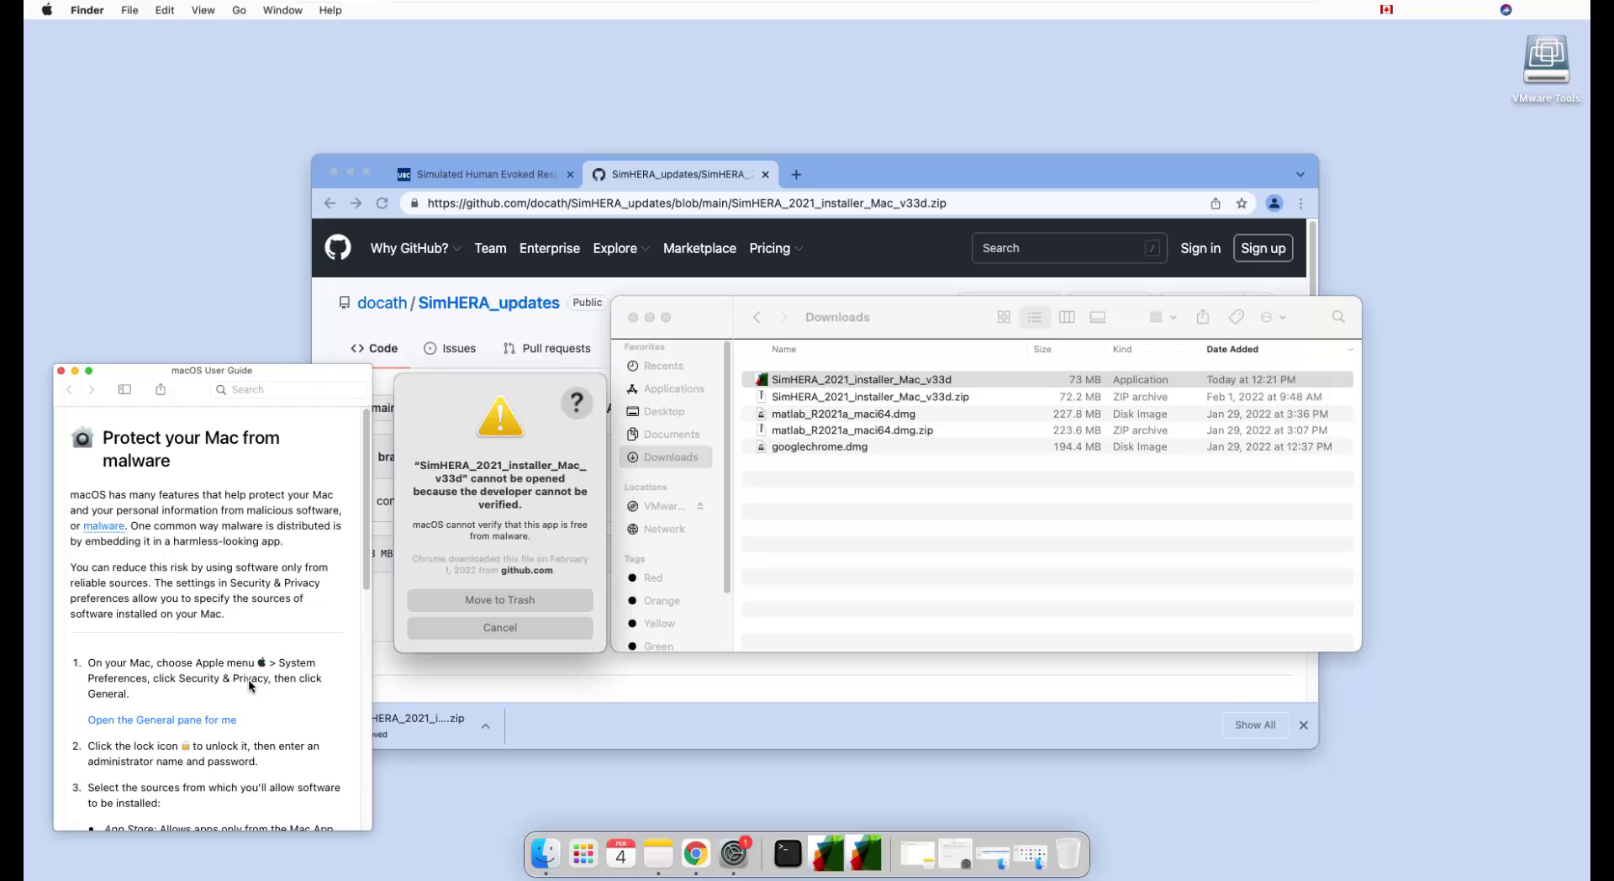
# Switch to System Preferences and, in the Security & Privacy settings, allow the blocked SimHERA installer to open anyway.
pyautogui.click(738, 856)
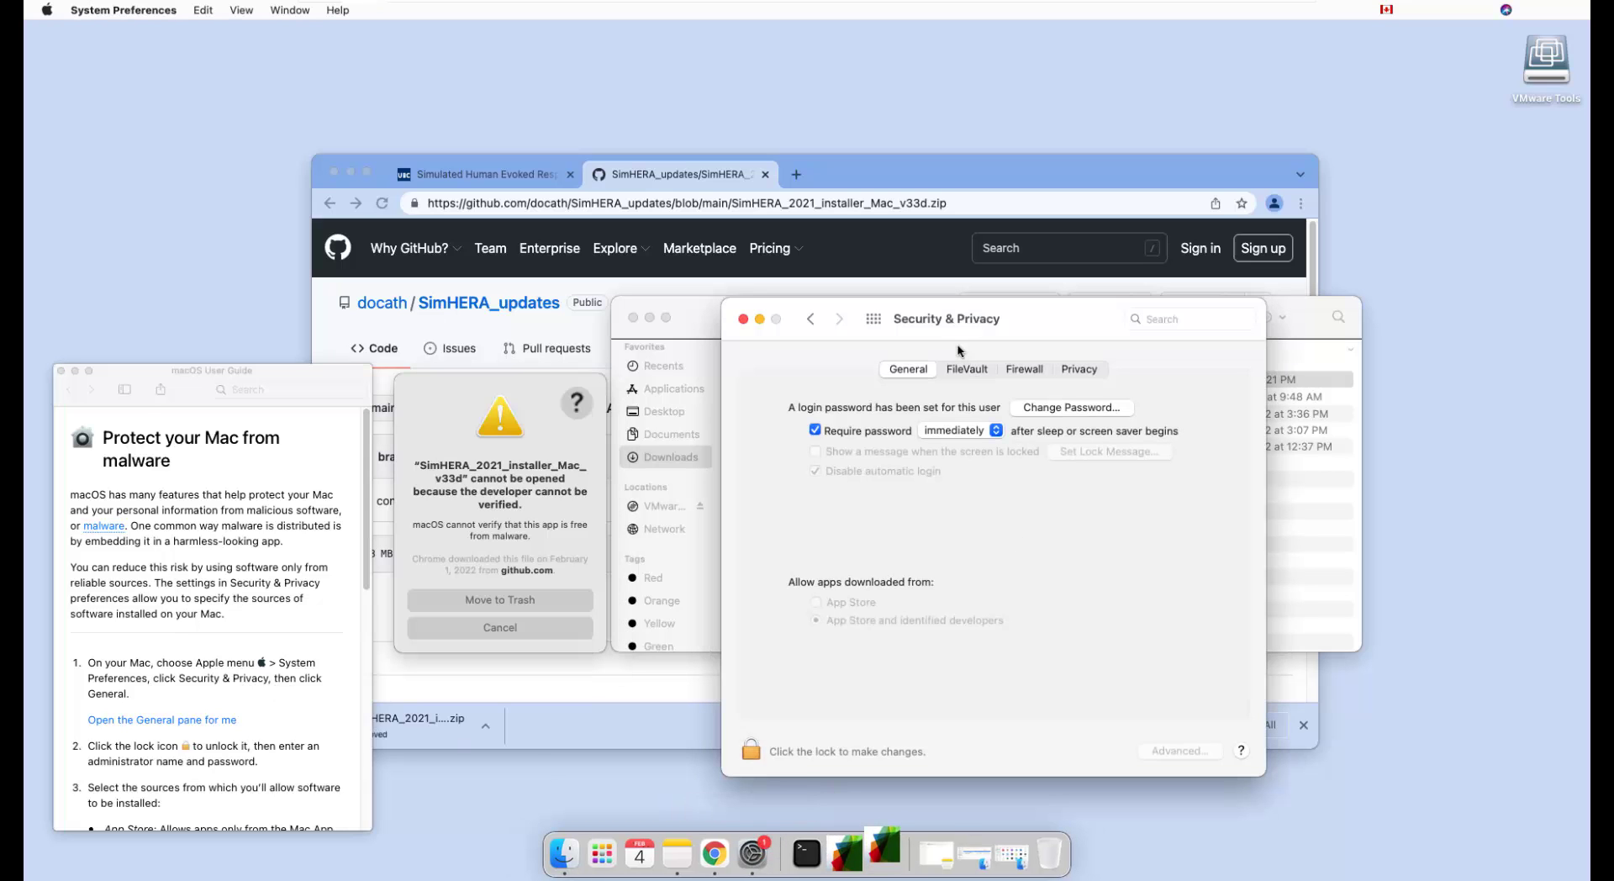
pyautogui.click(811, 318)
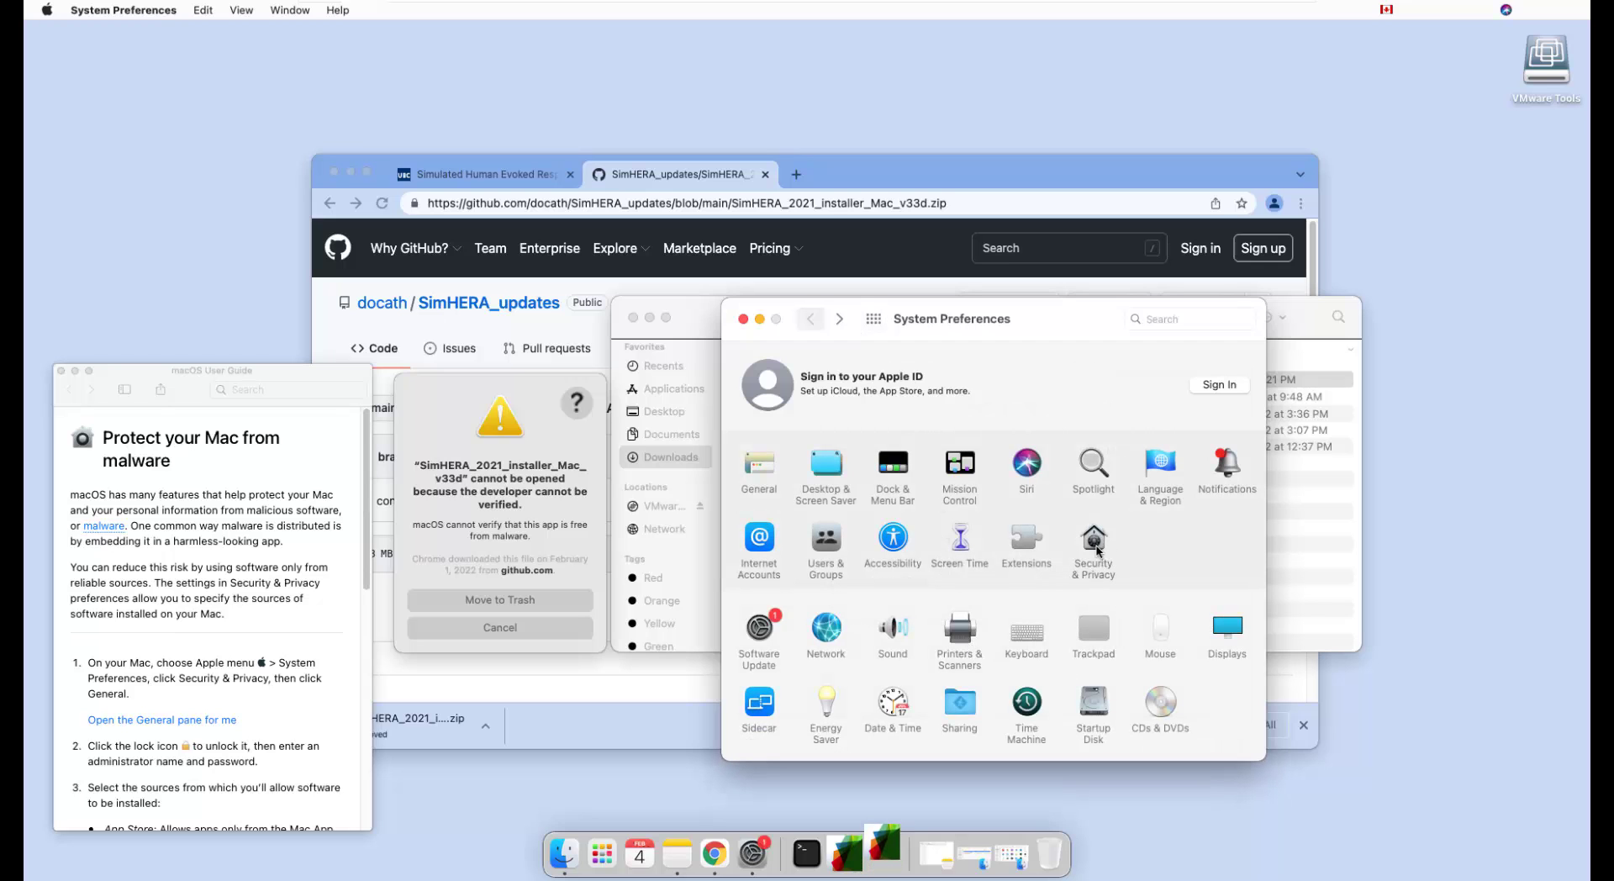
pyautogui.click(1094, 543)
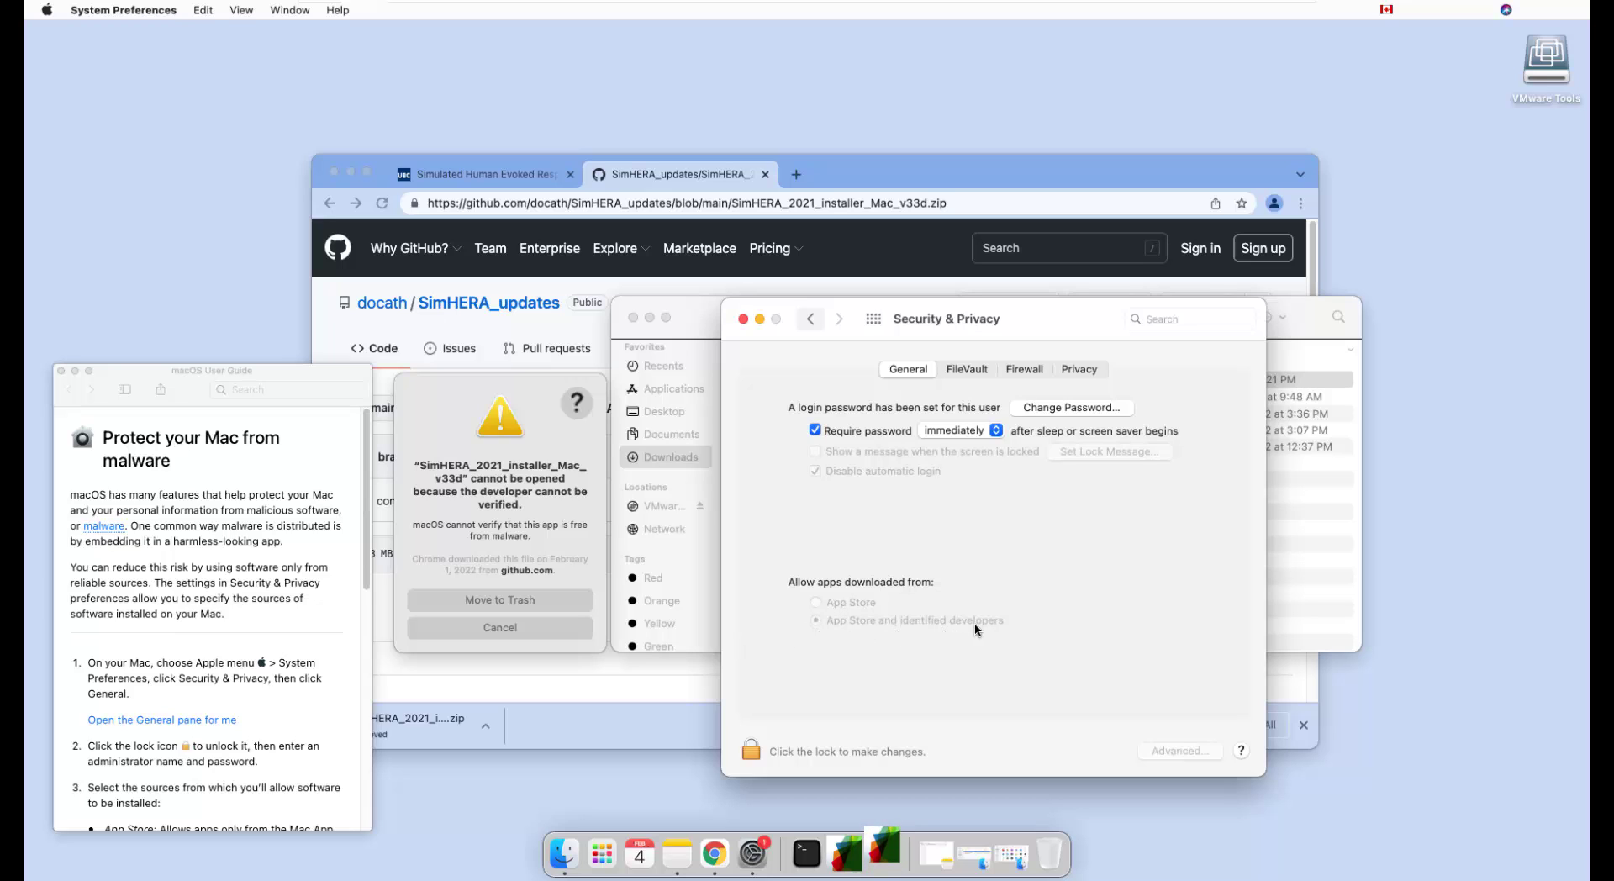
pyautogui.click(556, 625)
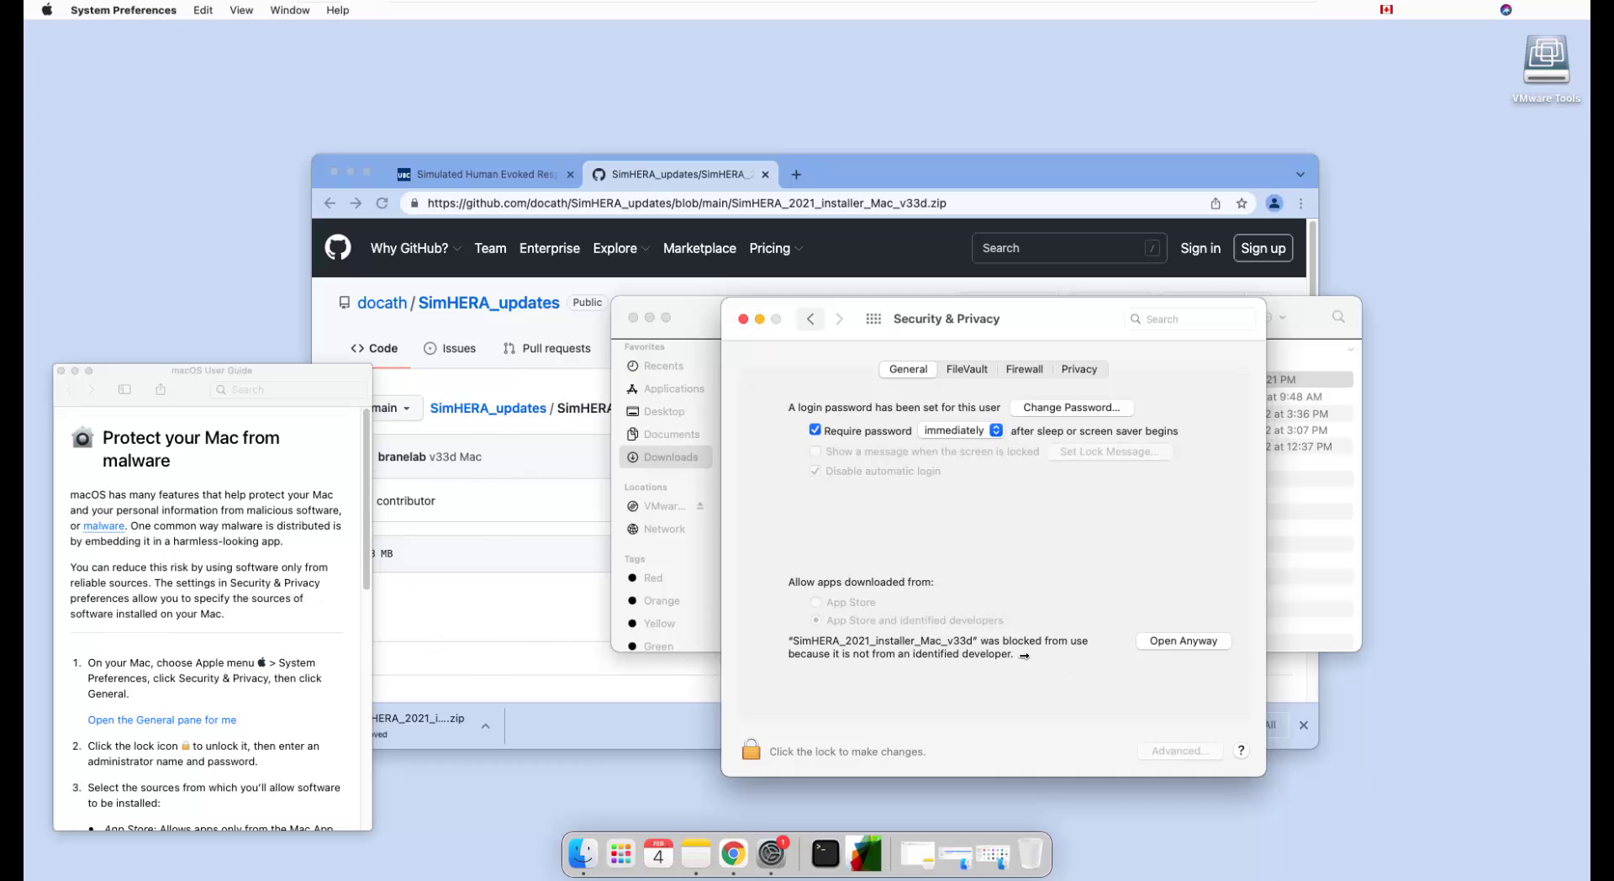
pyautogui.click(1189, 641)
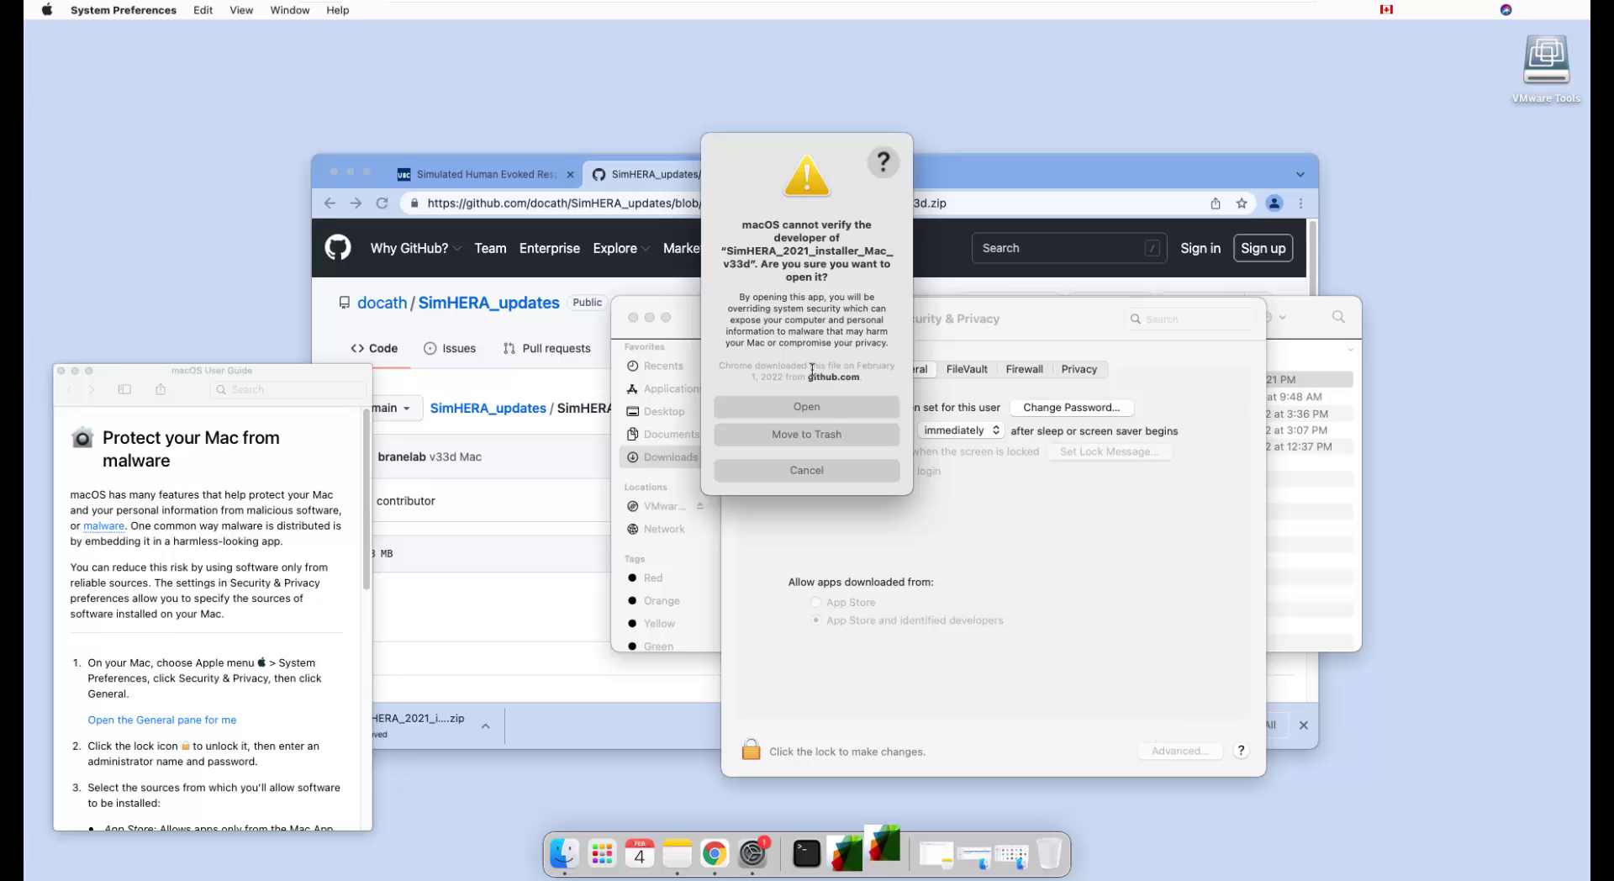
pyautogui.click(825, 406)
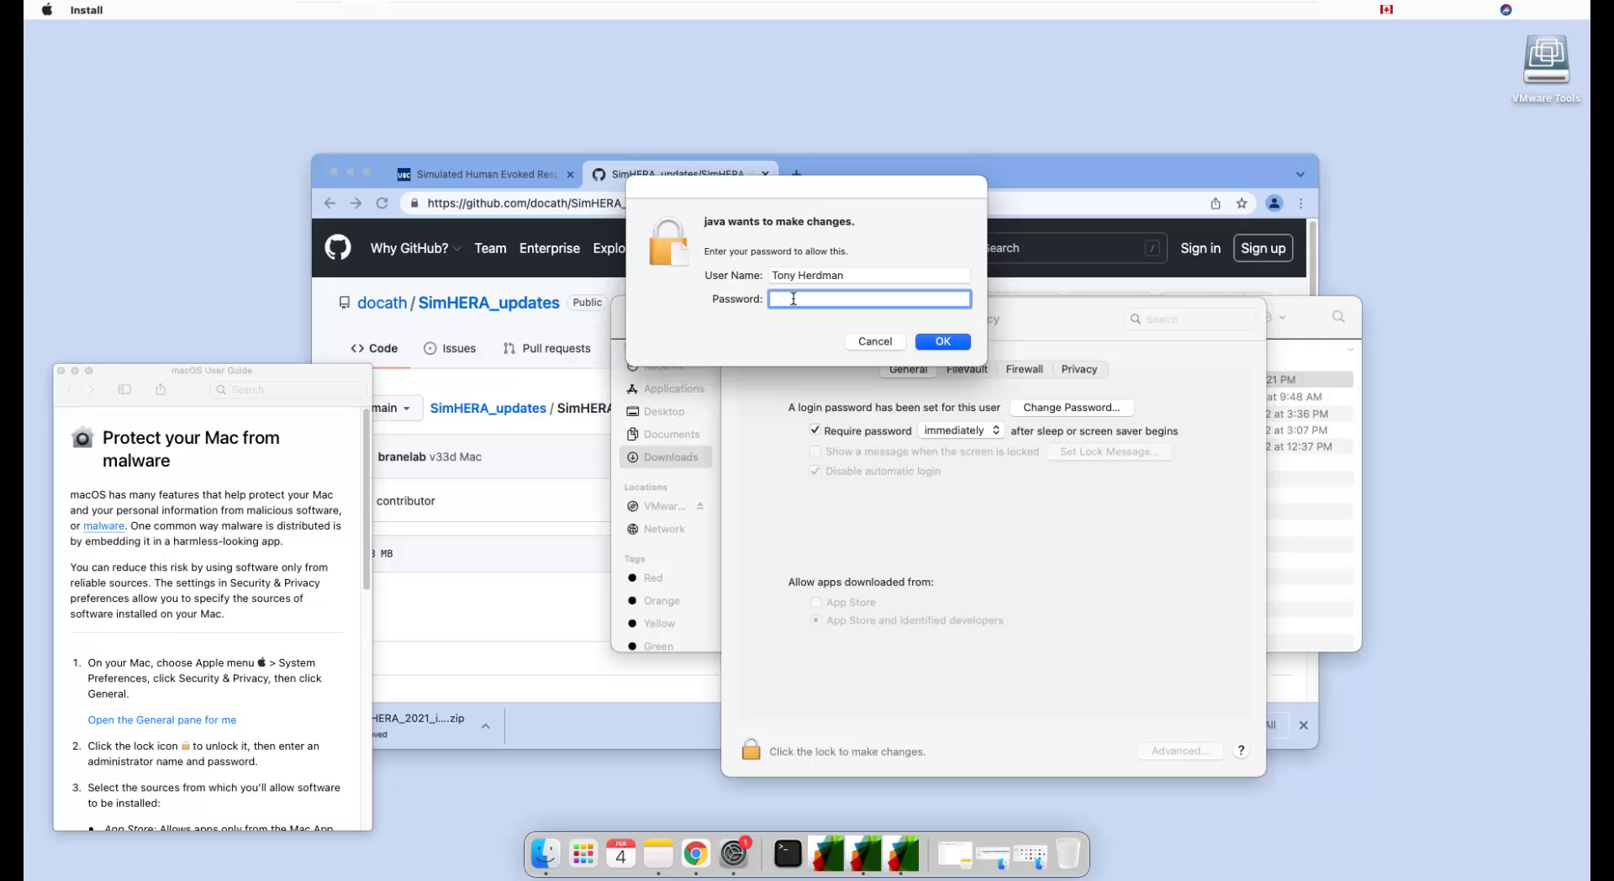
# Enter the account password to authorize the installer to make changes.
pyautogui.write('••')
pyautogui.write('••')
pyautogui.press('Return')
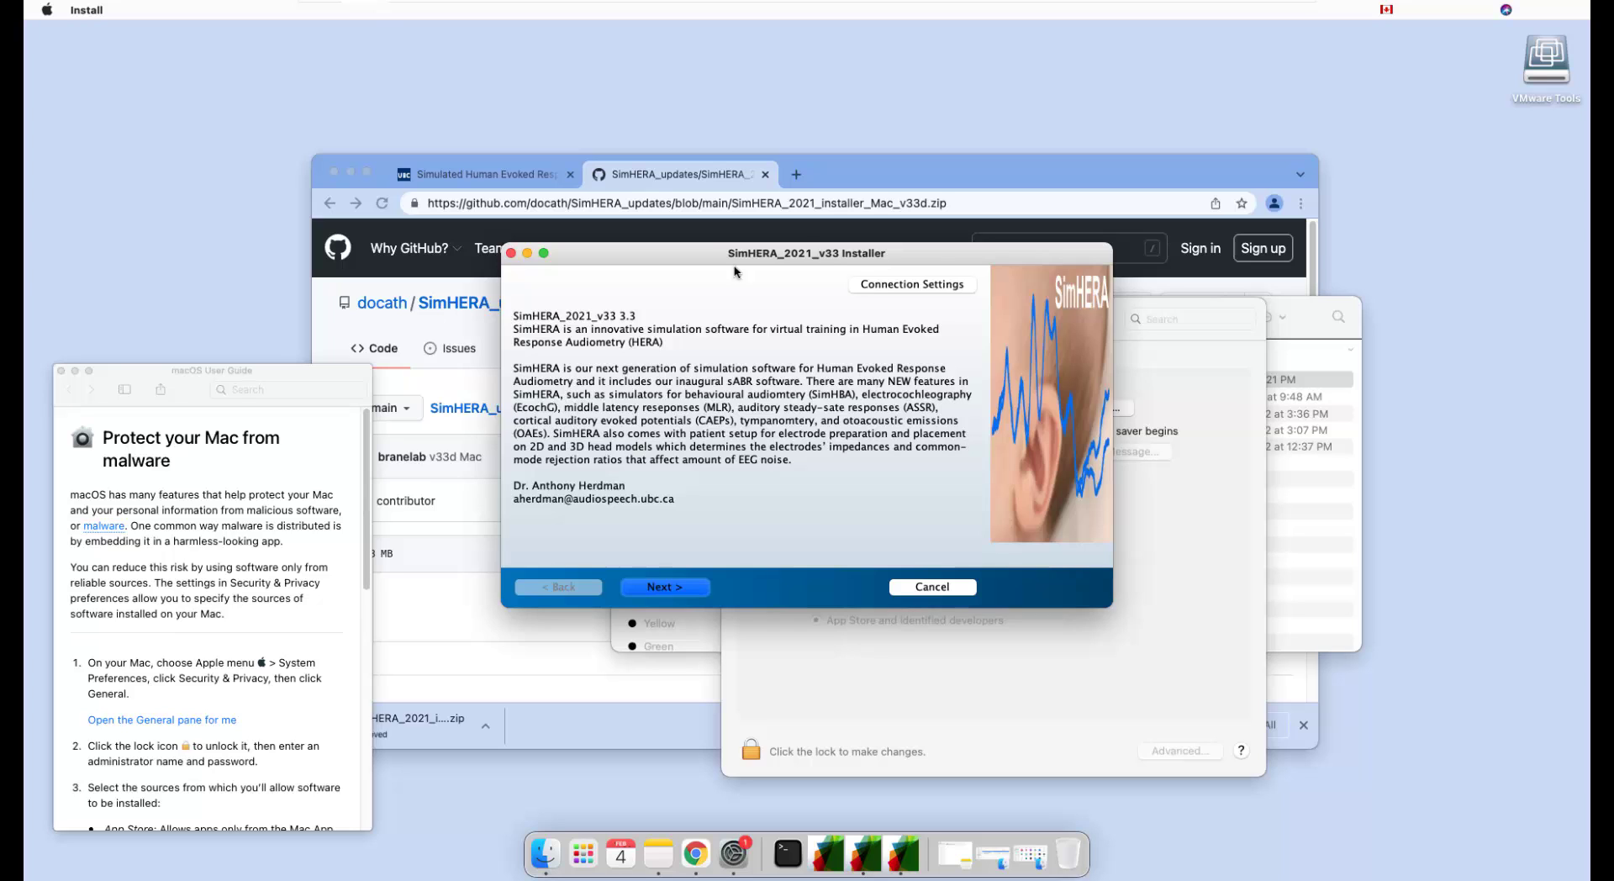
# Install SimHERA_2021_v33 with the default folders /Applications/UBC/SimHERA_2021_v33 and /Applications/MATLAB/MATLAB_Runtime, and finish the installer.
pyautogui.click(681, 589)
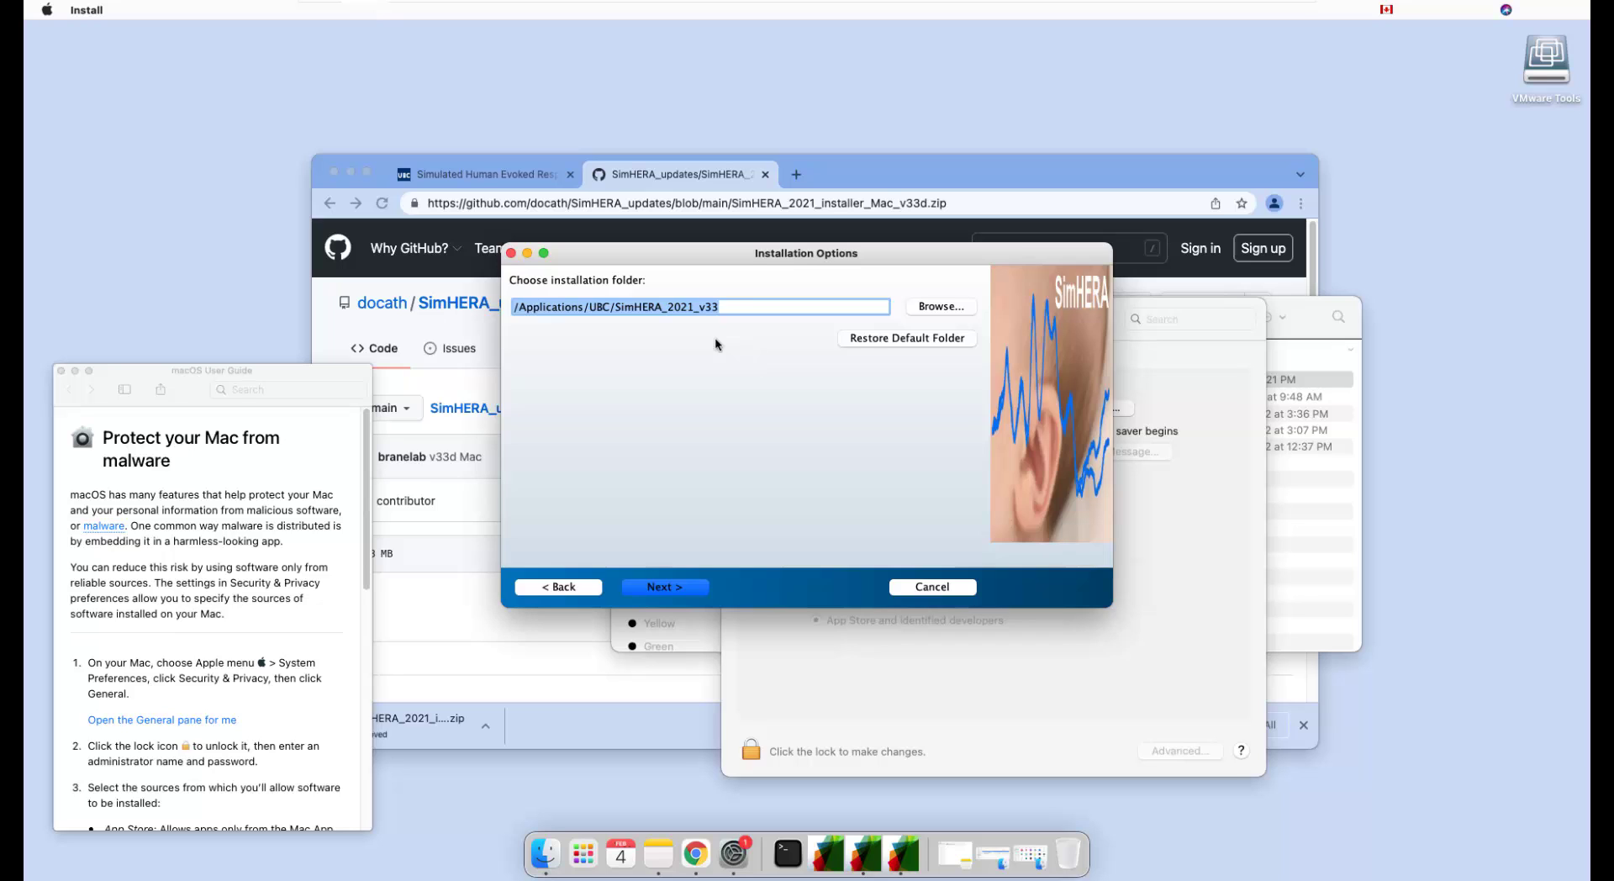
pyautogui.click(691, 588)
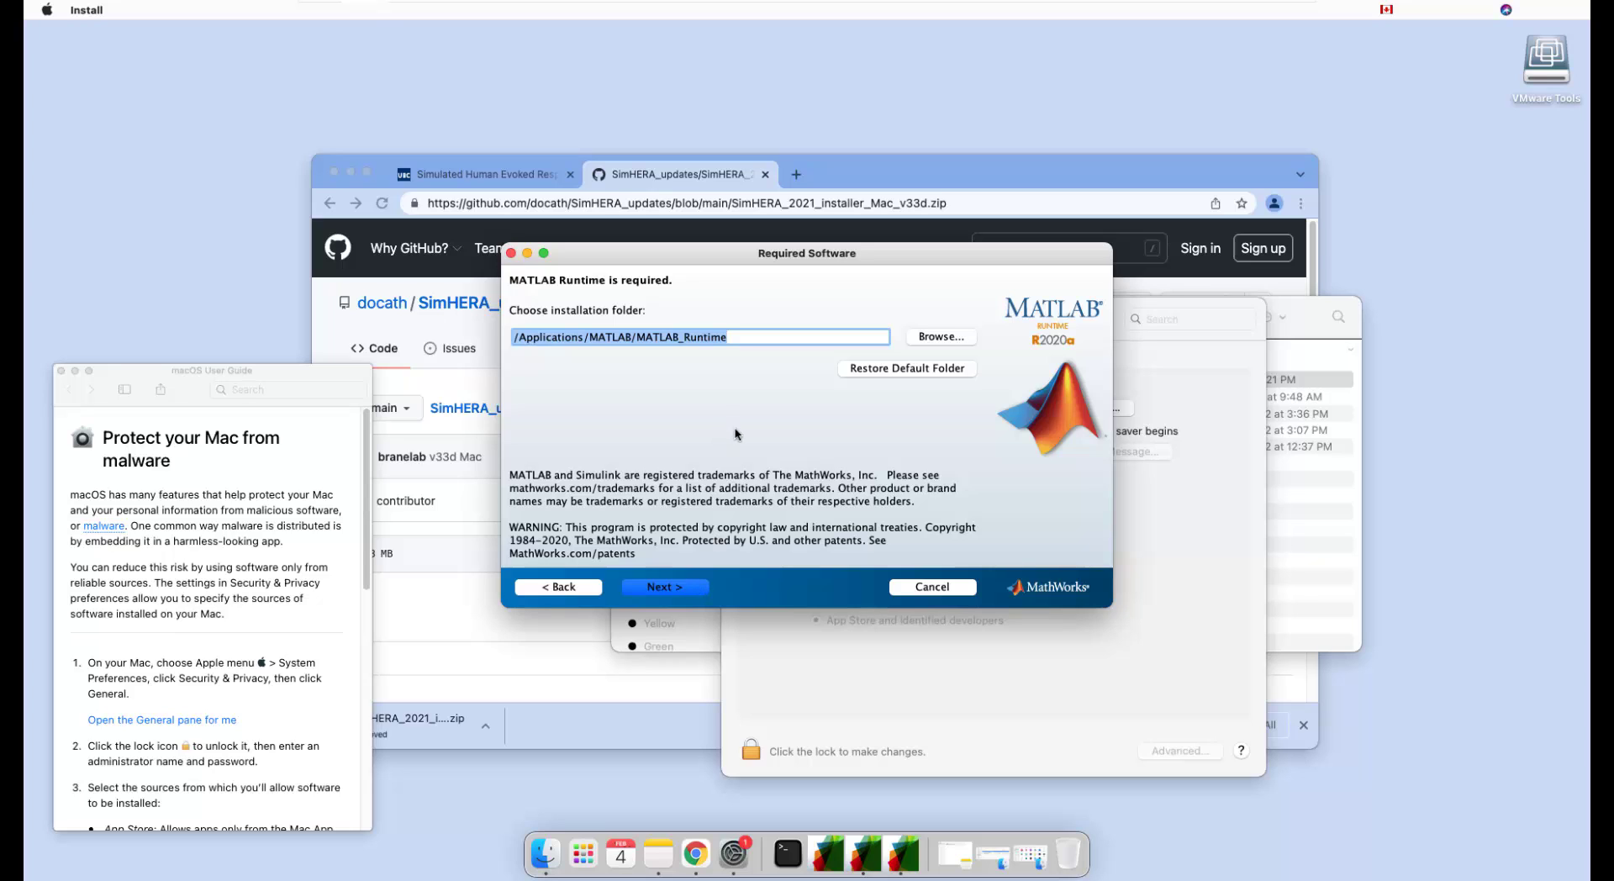
pyautogui.click(693, 592)
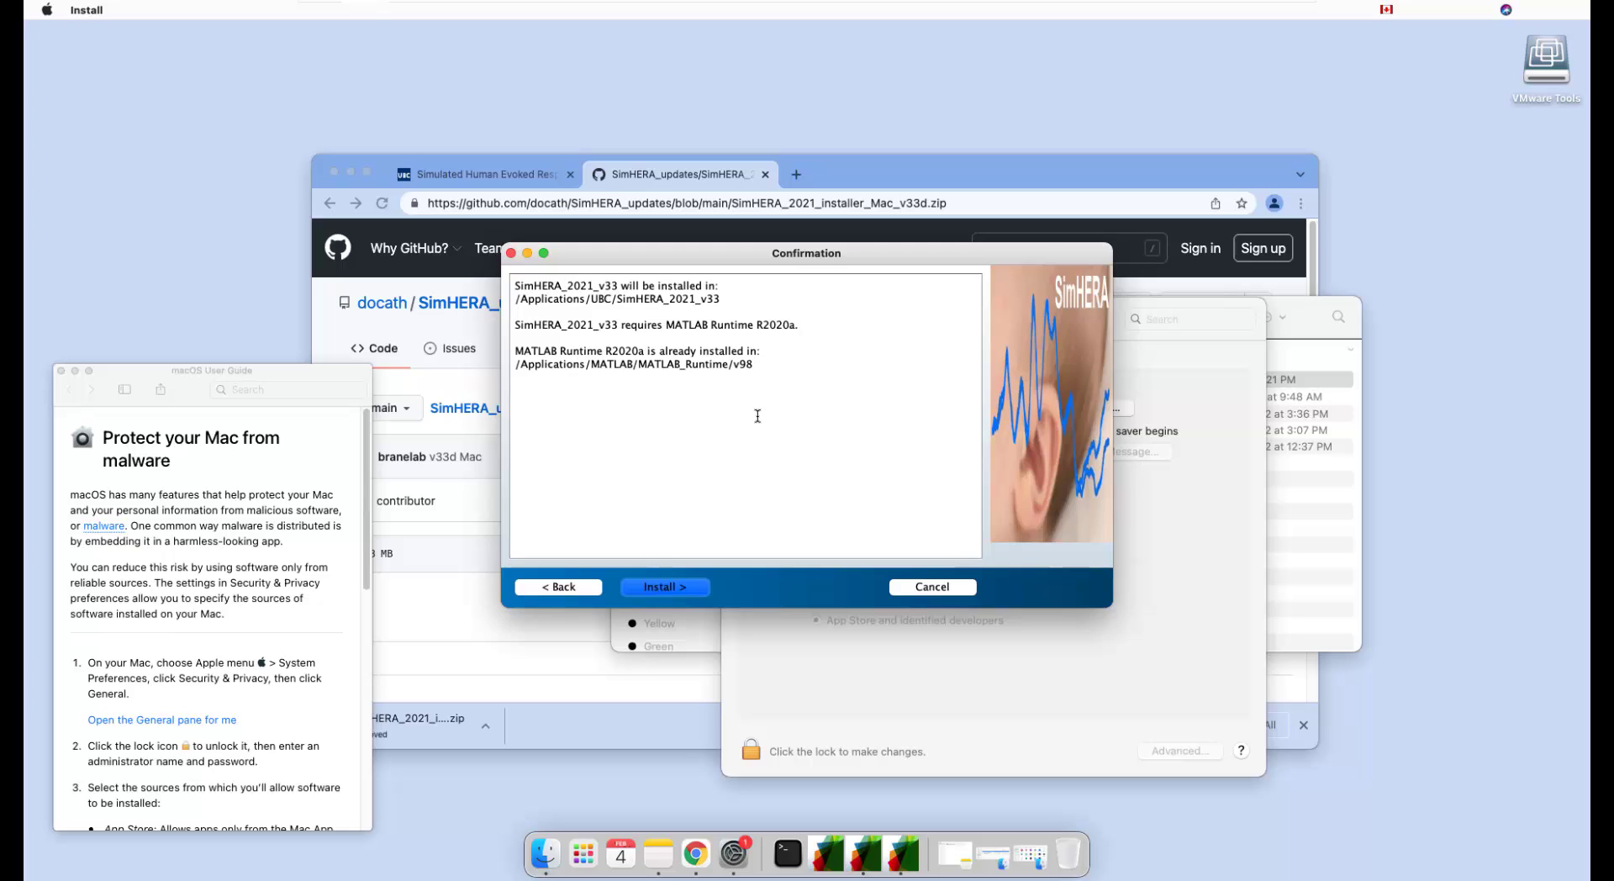
pyautogui.click(664, 587)
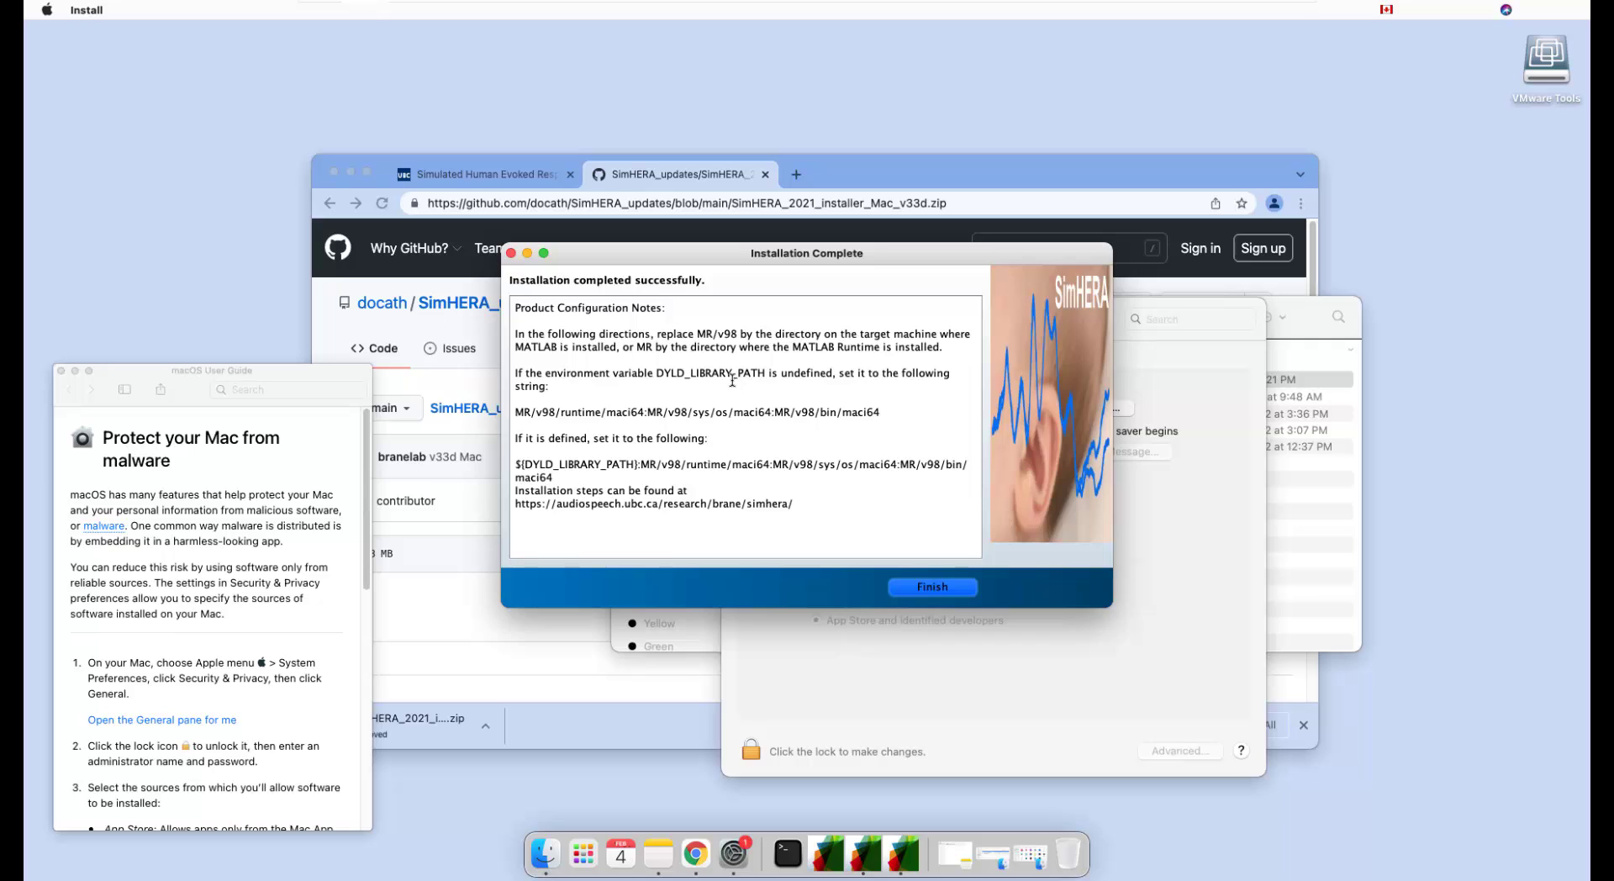
pyautogui.click(954, 594)
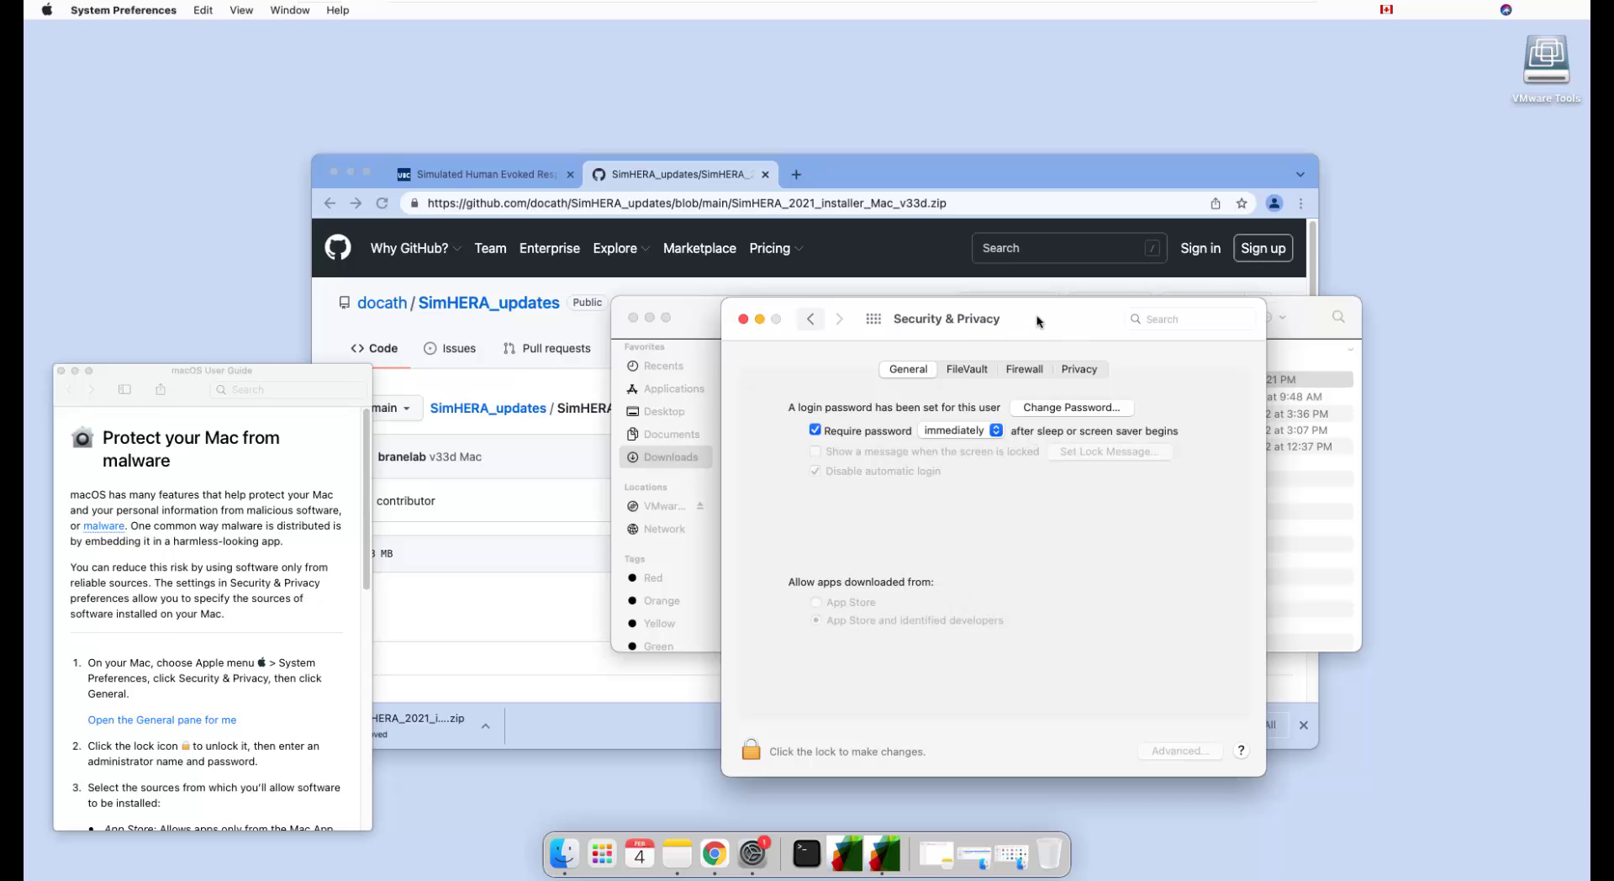
# Minimize the Security & Privacy window and launch SimHERA_2021_v33 from the Applications/UBC/SimHERA_2021_v33/application folder in Finder.
pyautogui.moveTo(1039, 321); pyautogui.dragTo(822, 327)
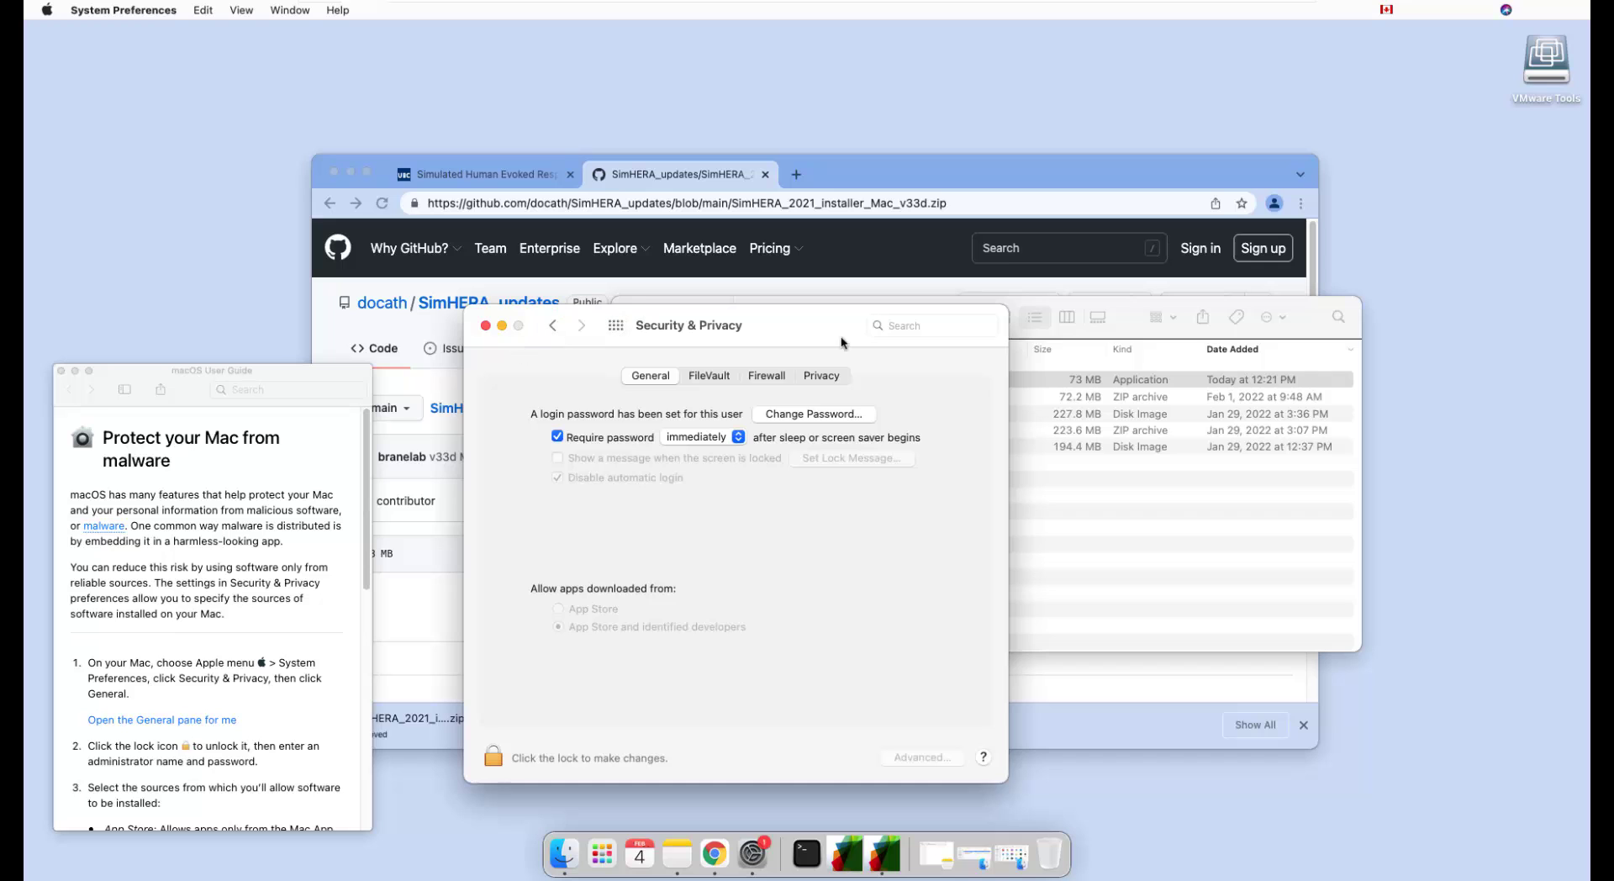
pyautogui.click(504, 327)
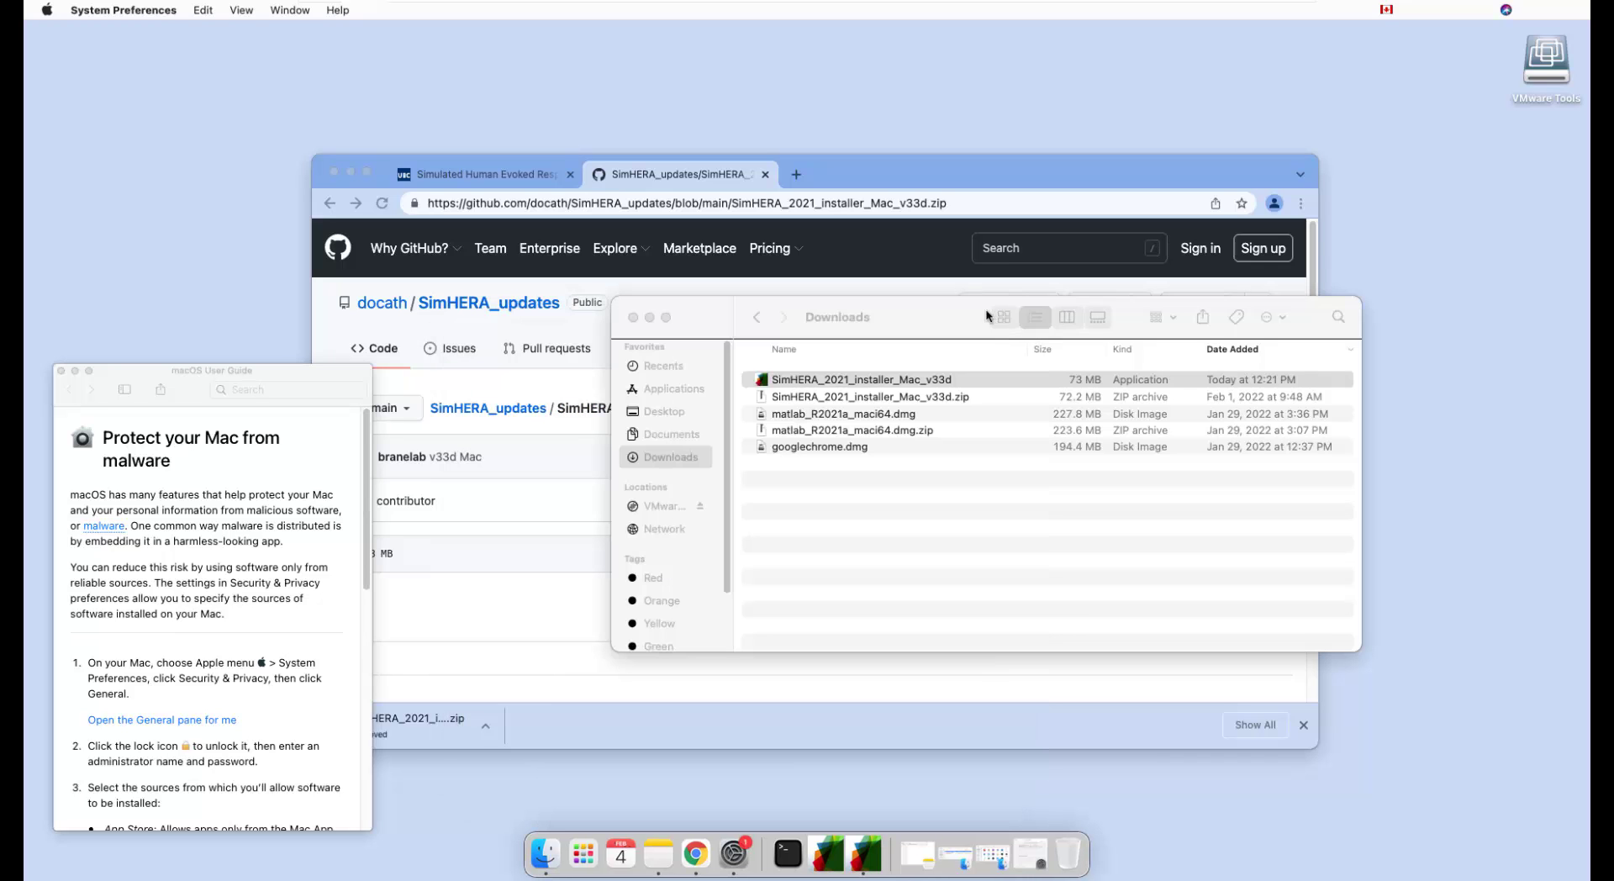
pyautogui.click(927, 317)
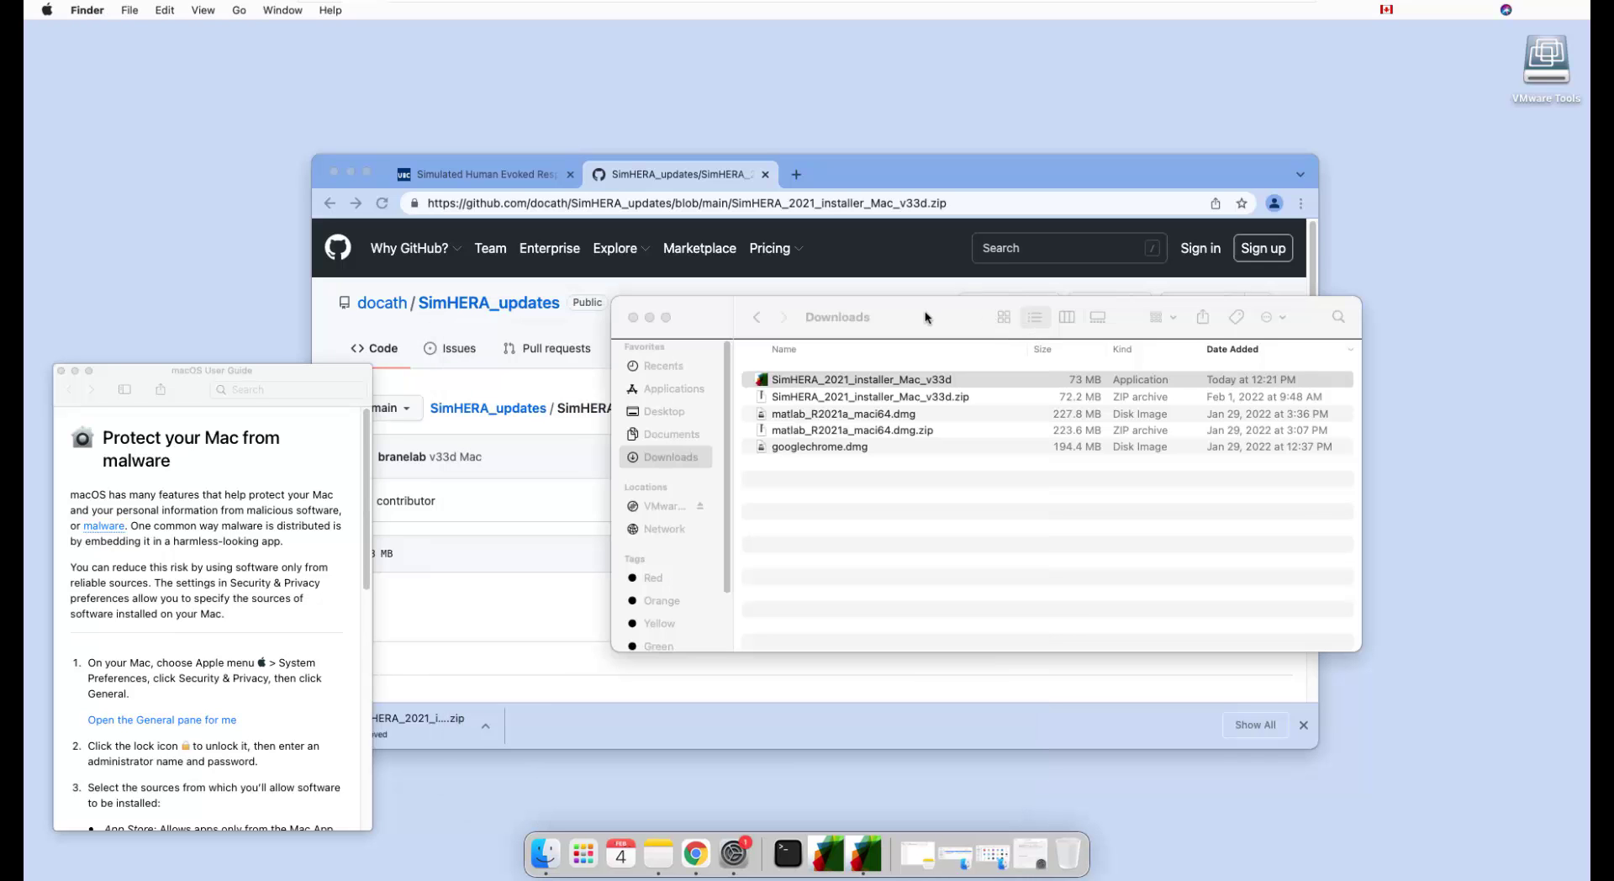
pyautogui.click(703, 390)
pyautogui.scroll(-5, 1029, 406)
pyautogui.click(1077, 492)
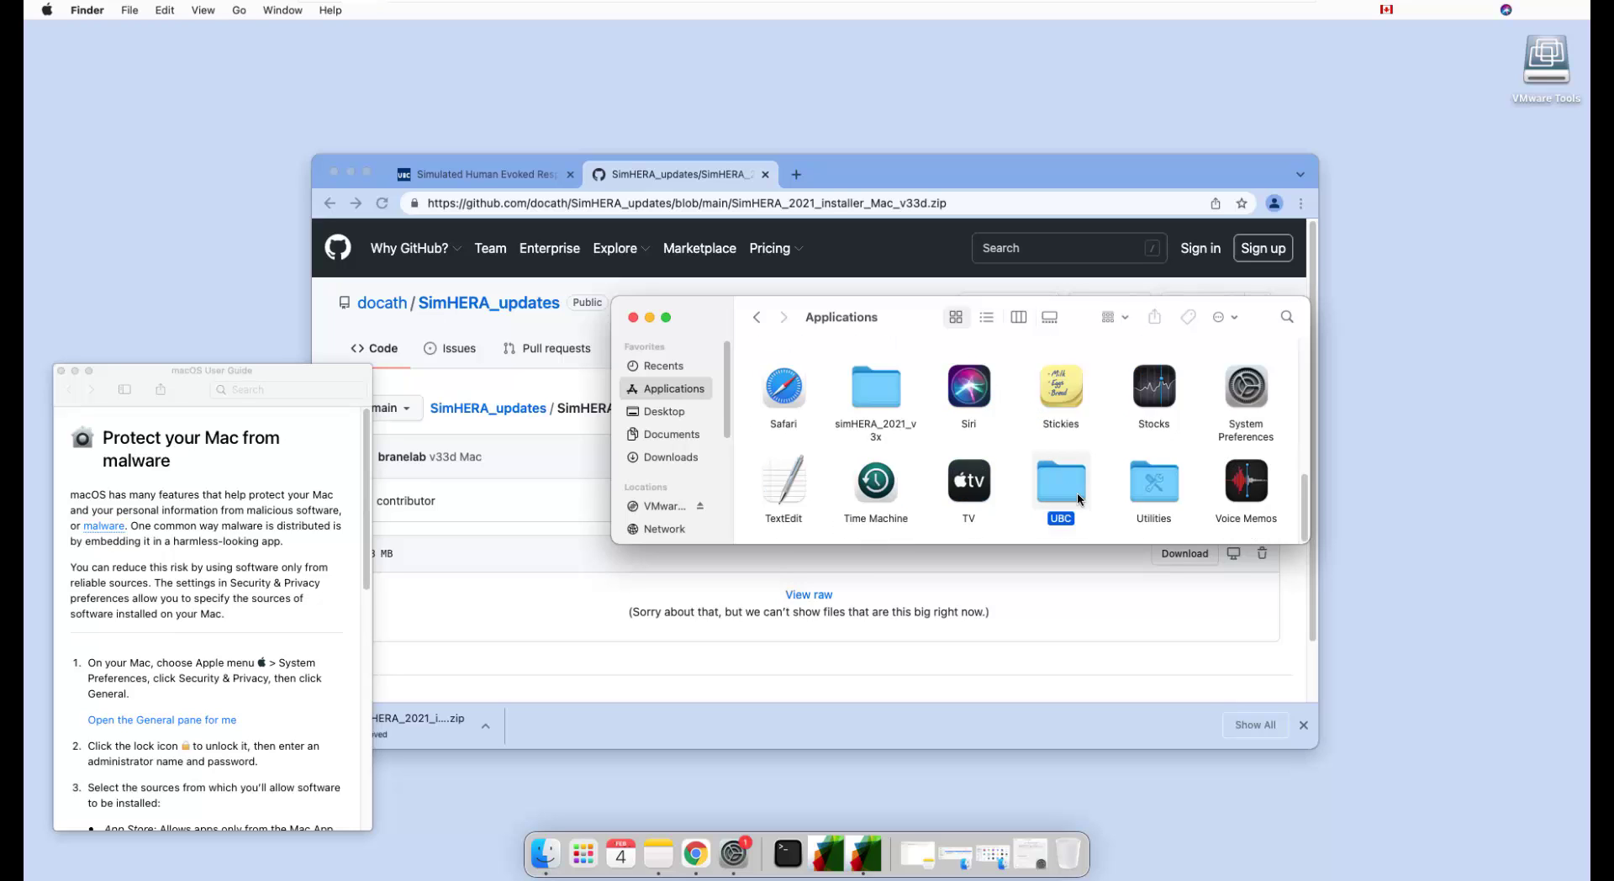
pyautogui.doubleClick(1077, 491)
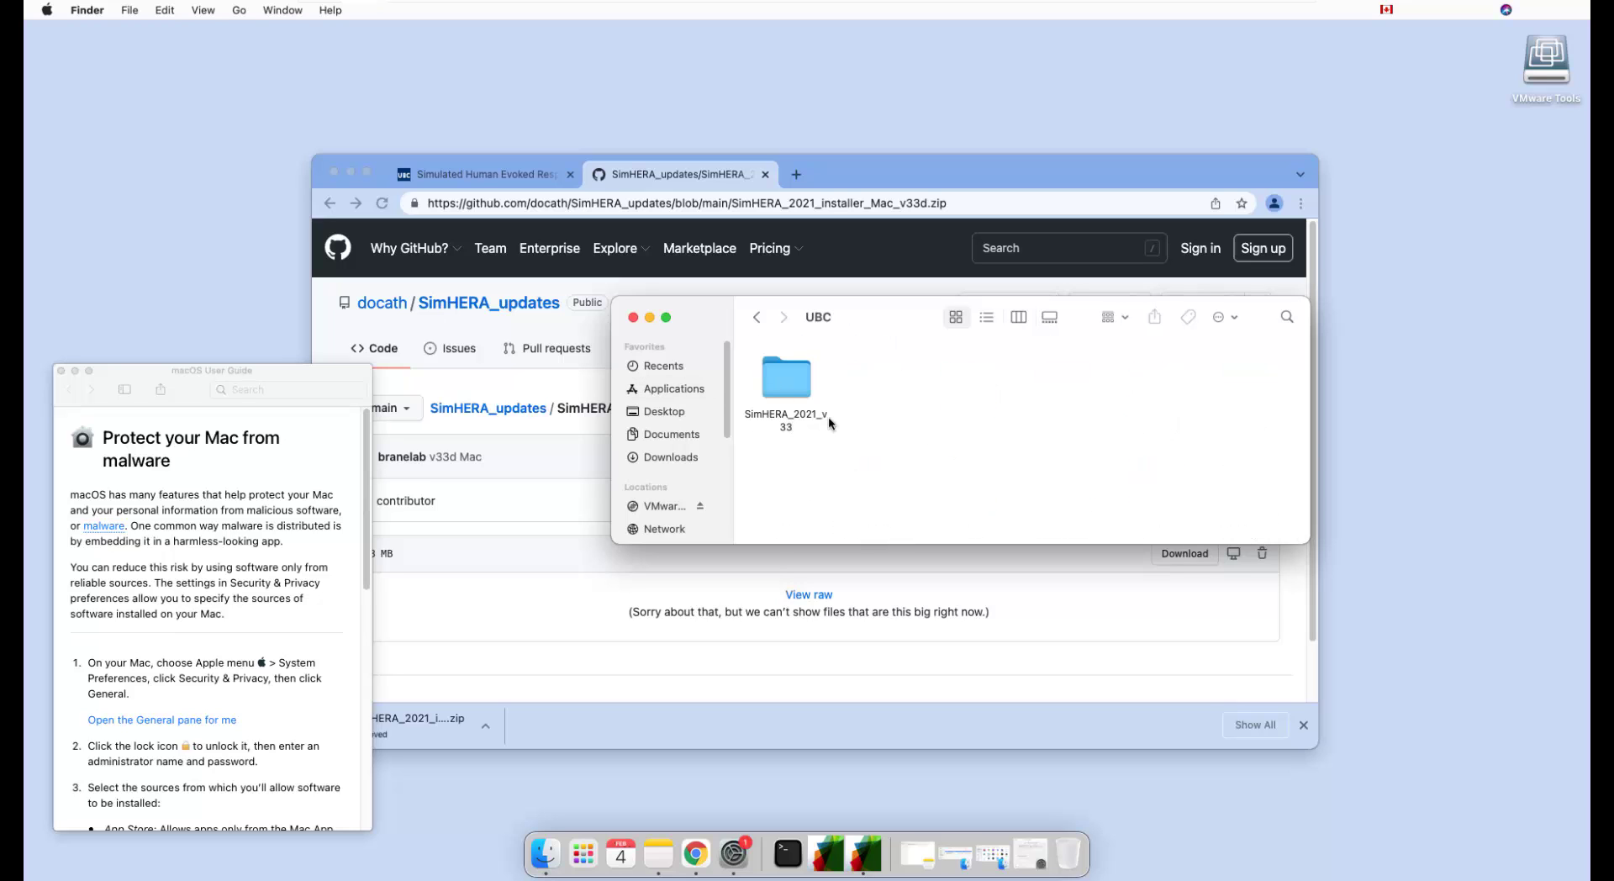
pyautogui.doubleClick(782, 380)
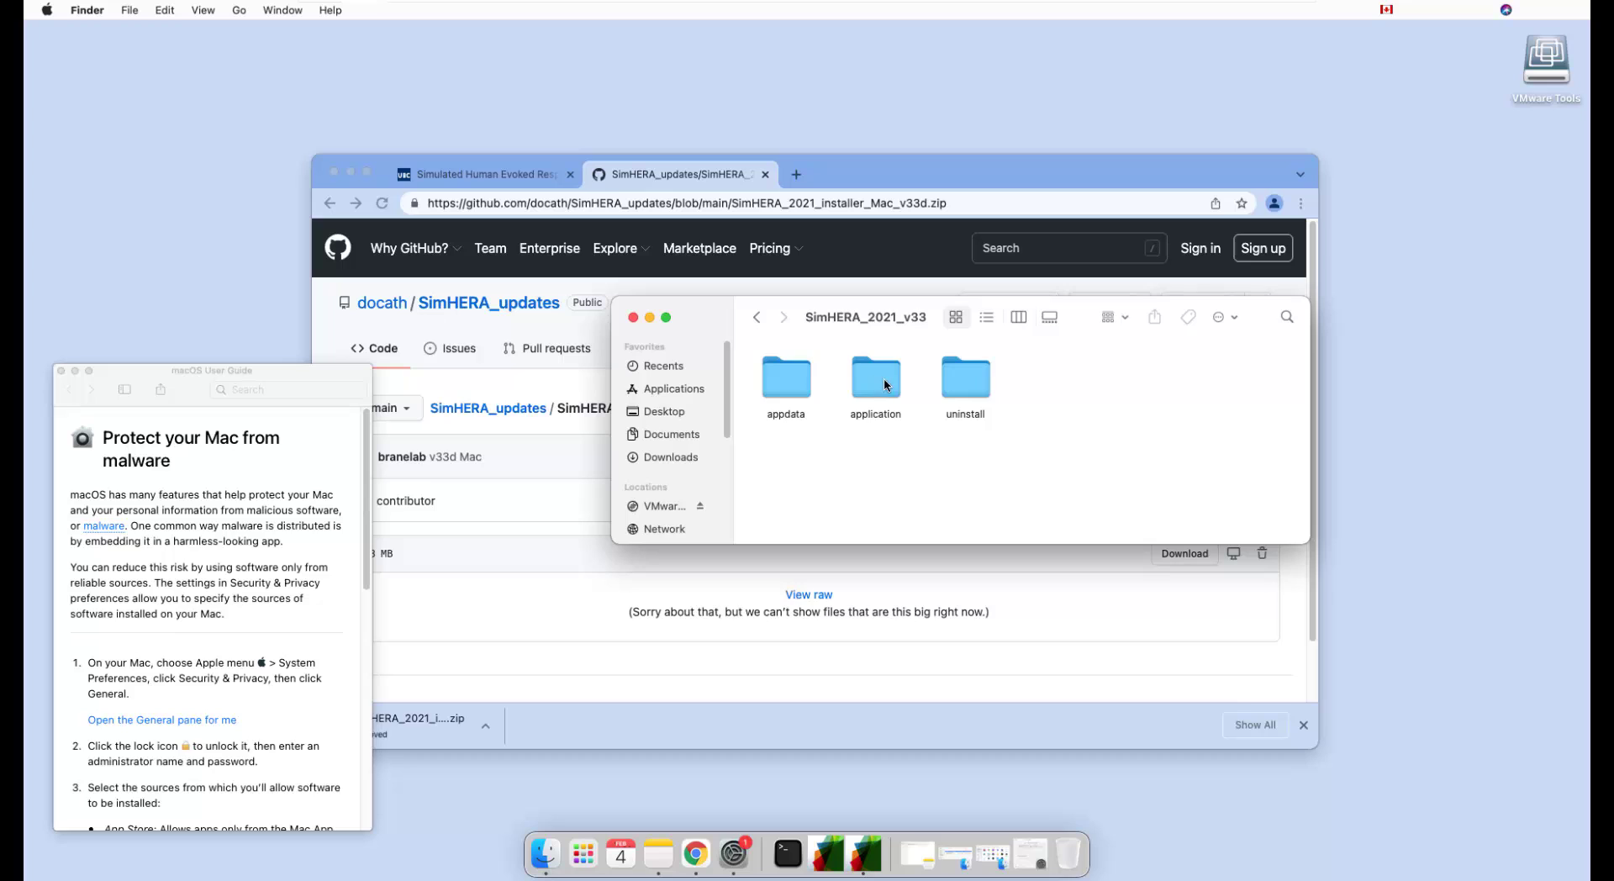
pyautogui.doubleClick(884, 377)
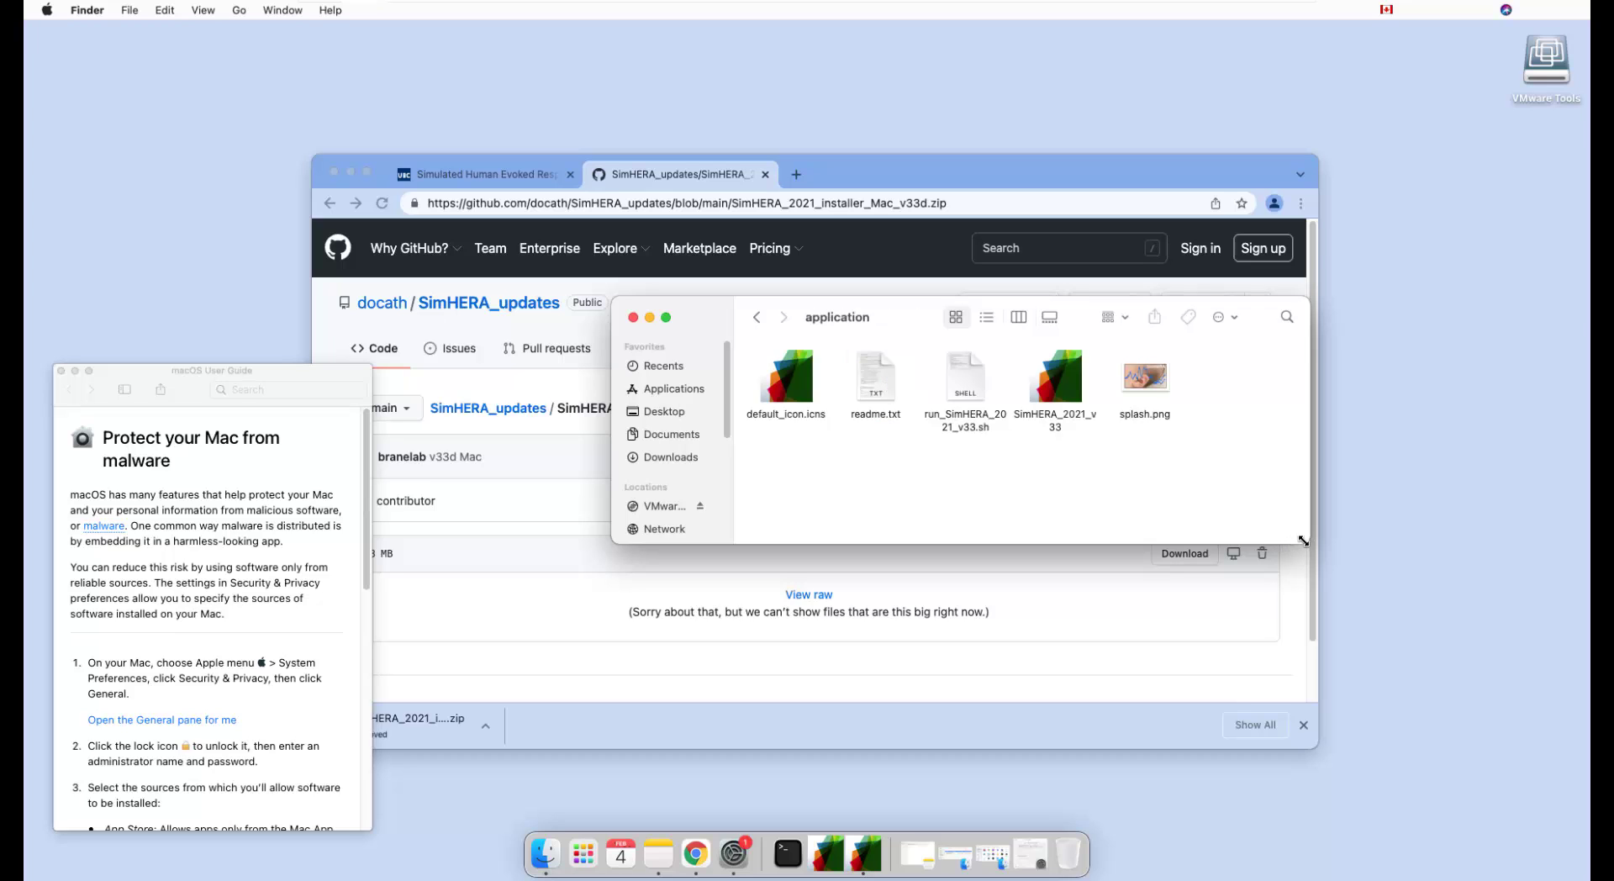
pyautogui.doubleClick(1064, 383)
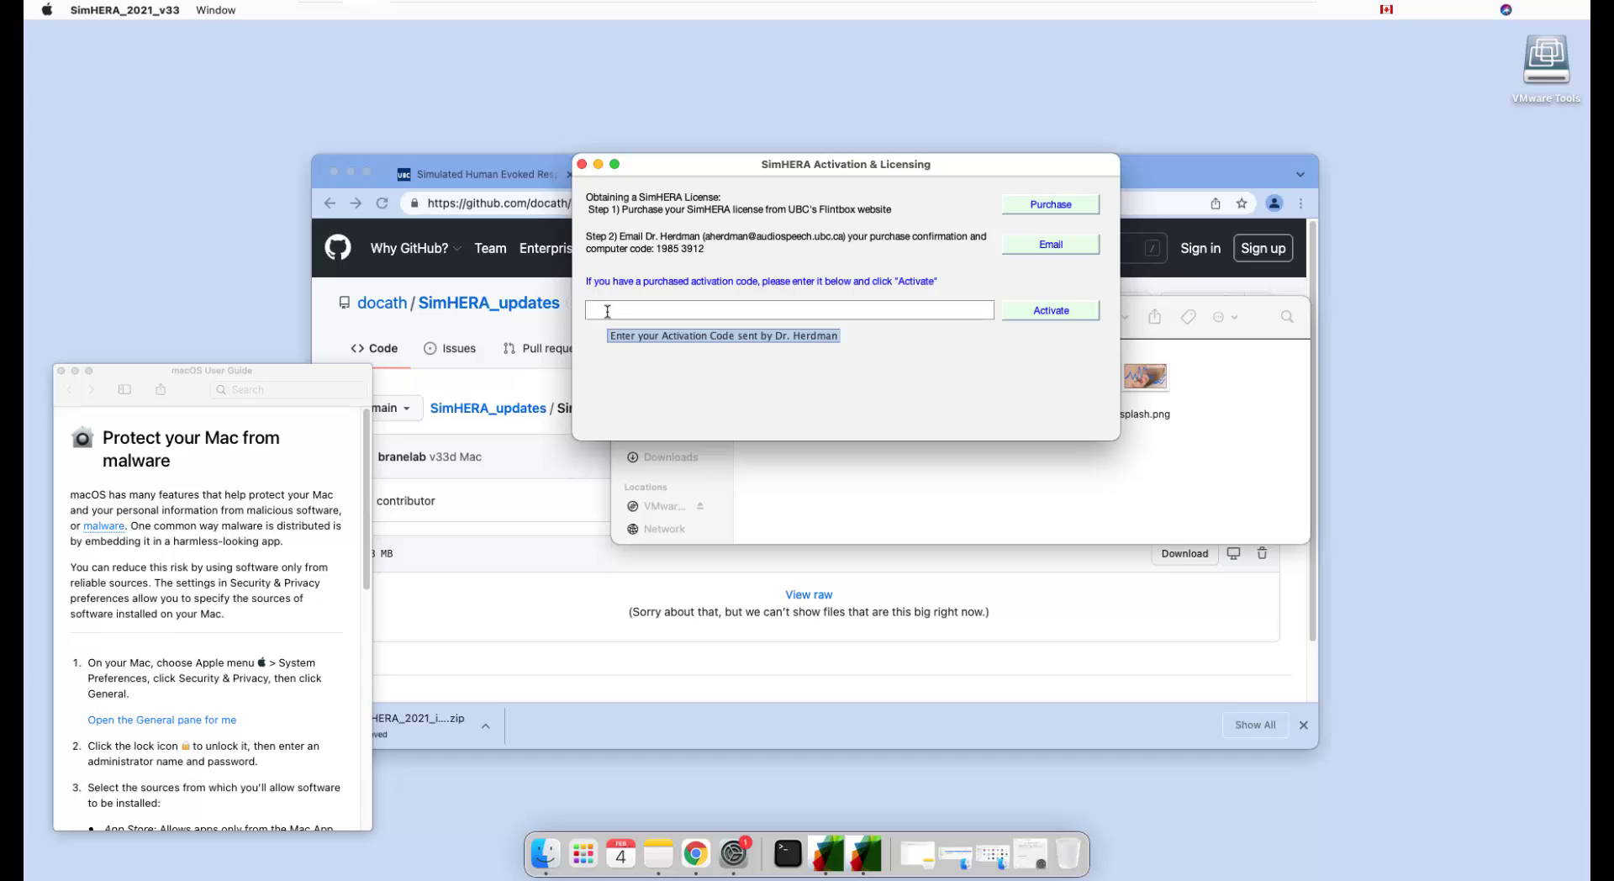
# Enter the SimHERA activation code, activate the license and enter the required password.
pyautogui.click(740, 308)
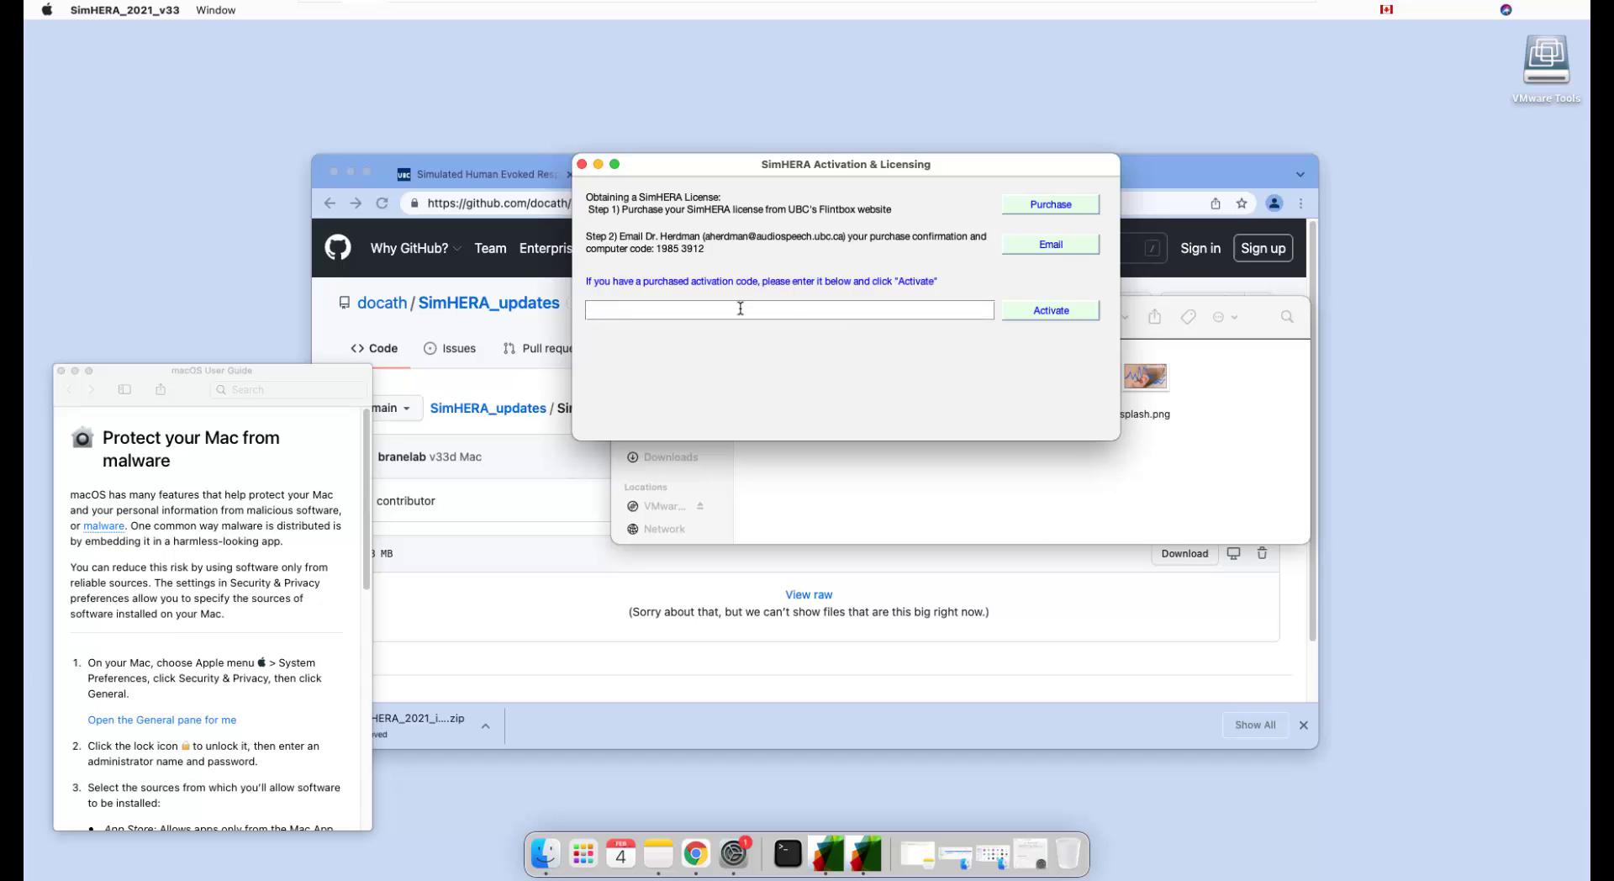
pyautogui.press('cmd+v')
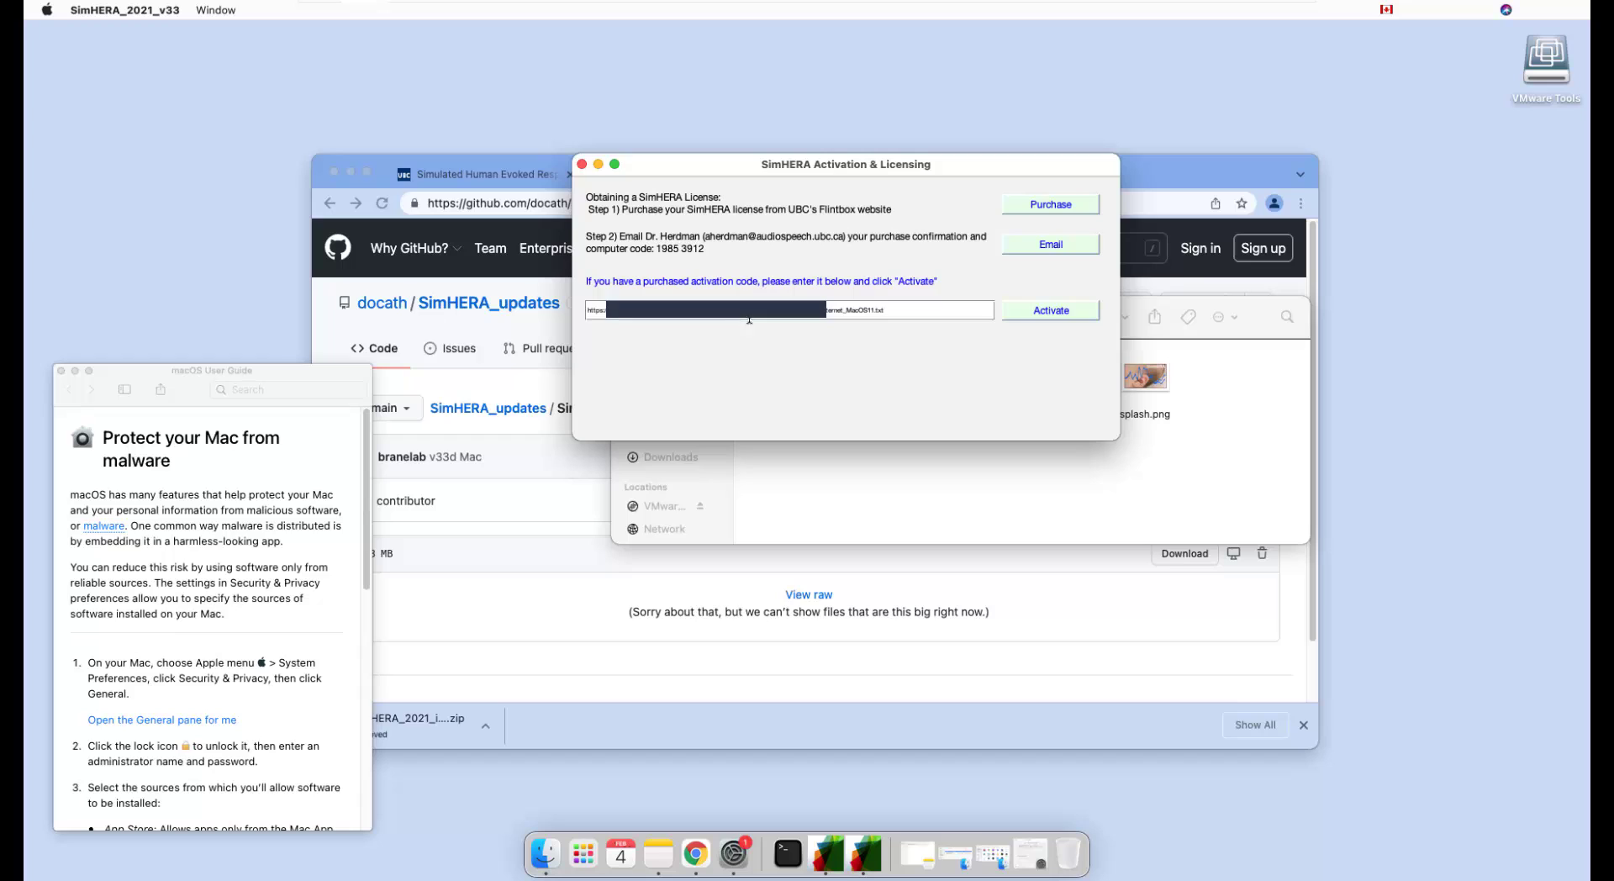
pyautogui.click(1063, 311)
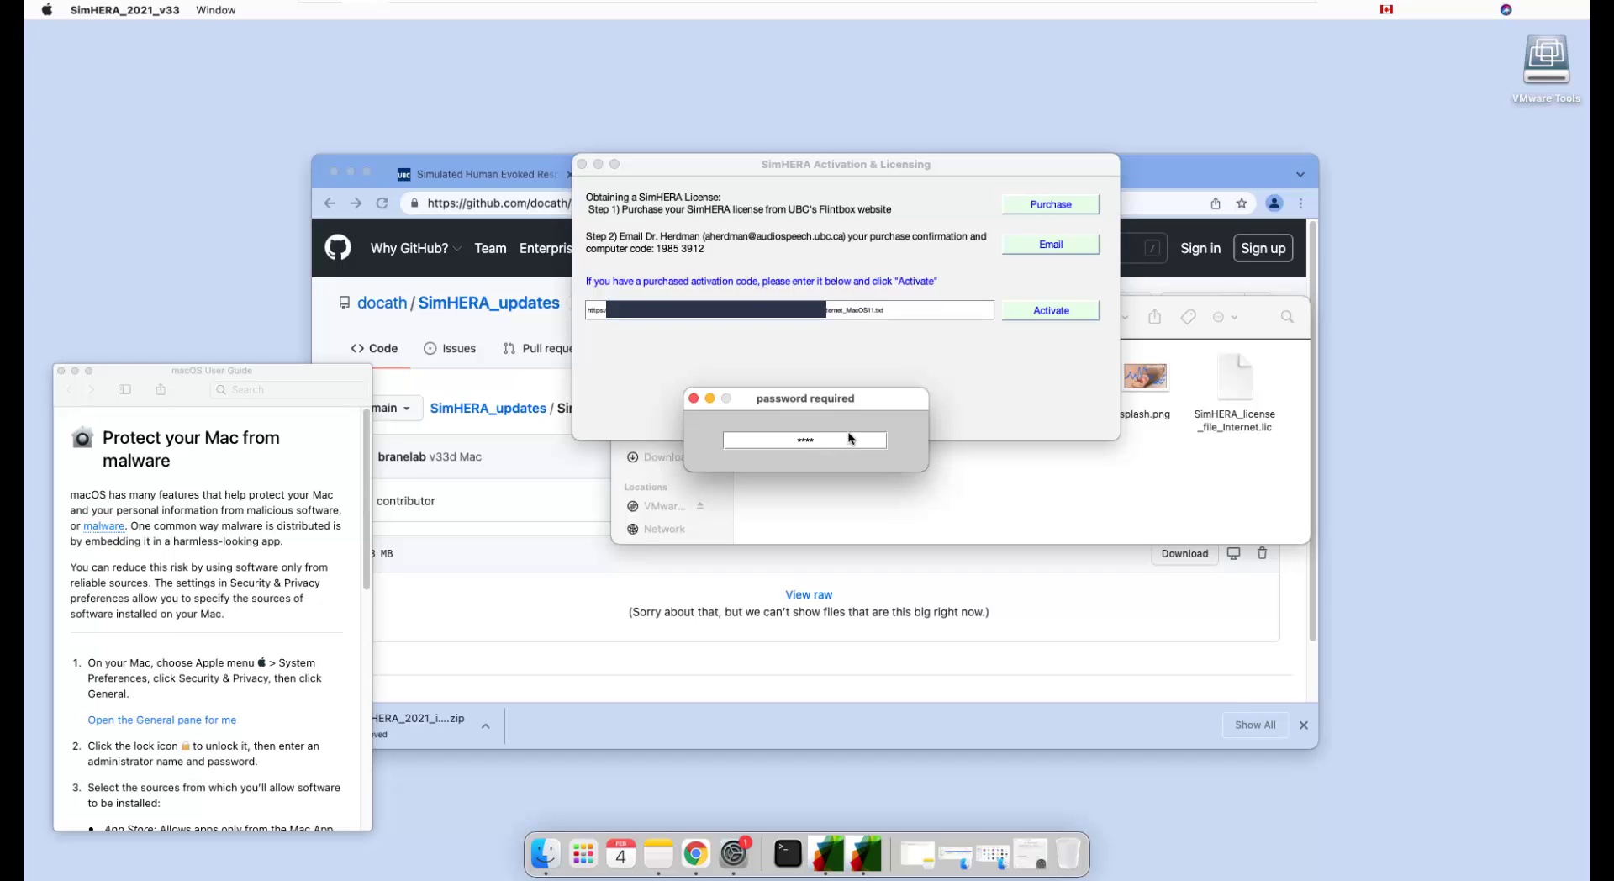
pyautogui.press('Return')
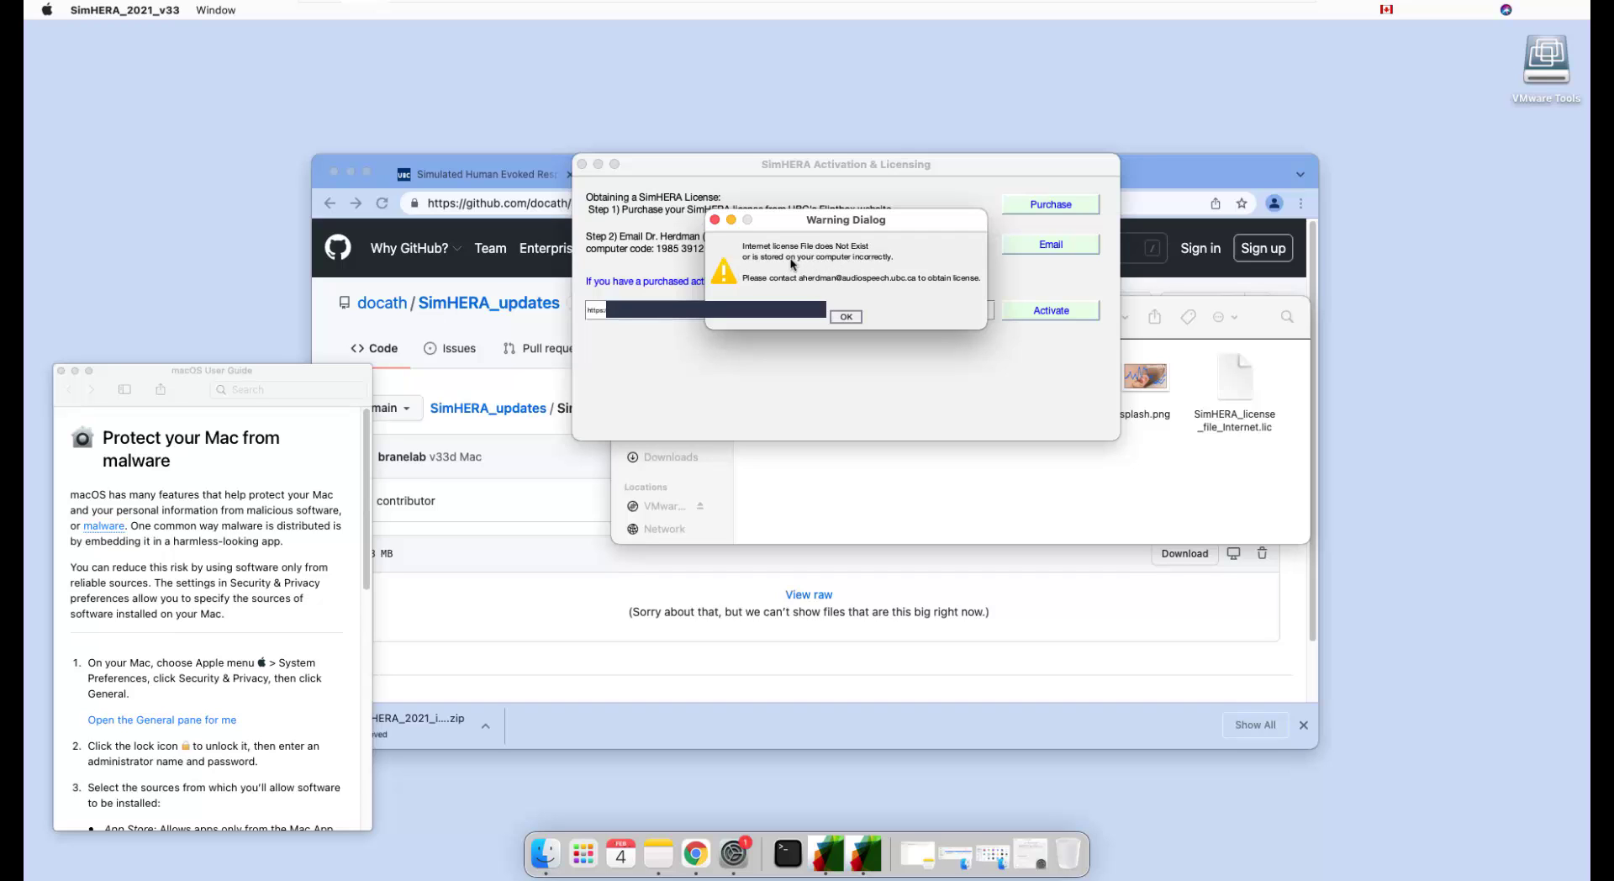
# Dismiss the license warning dialogs and start SimHERA from the activation window.
pyautogui.click(851, 316)
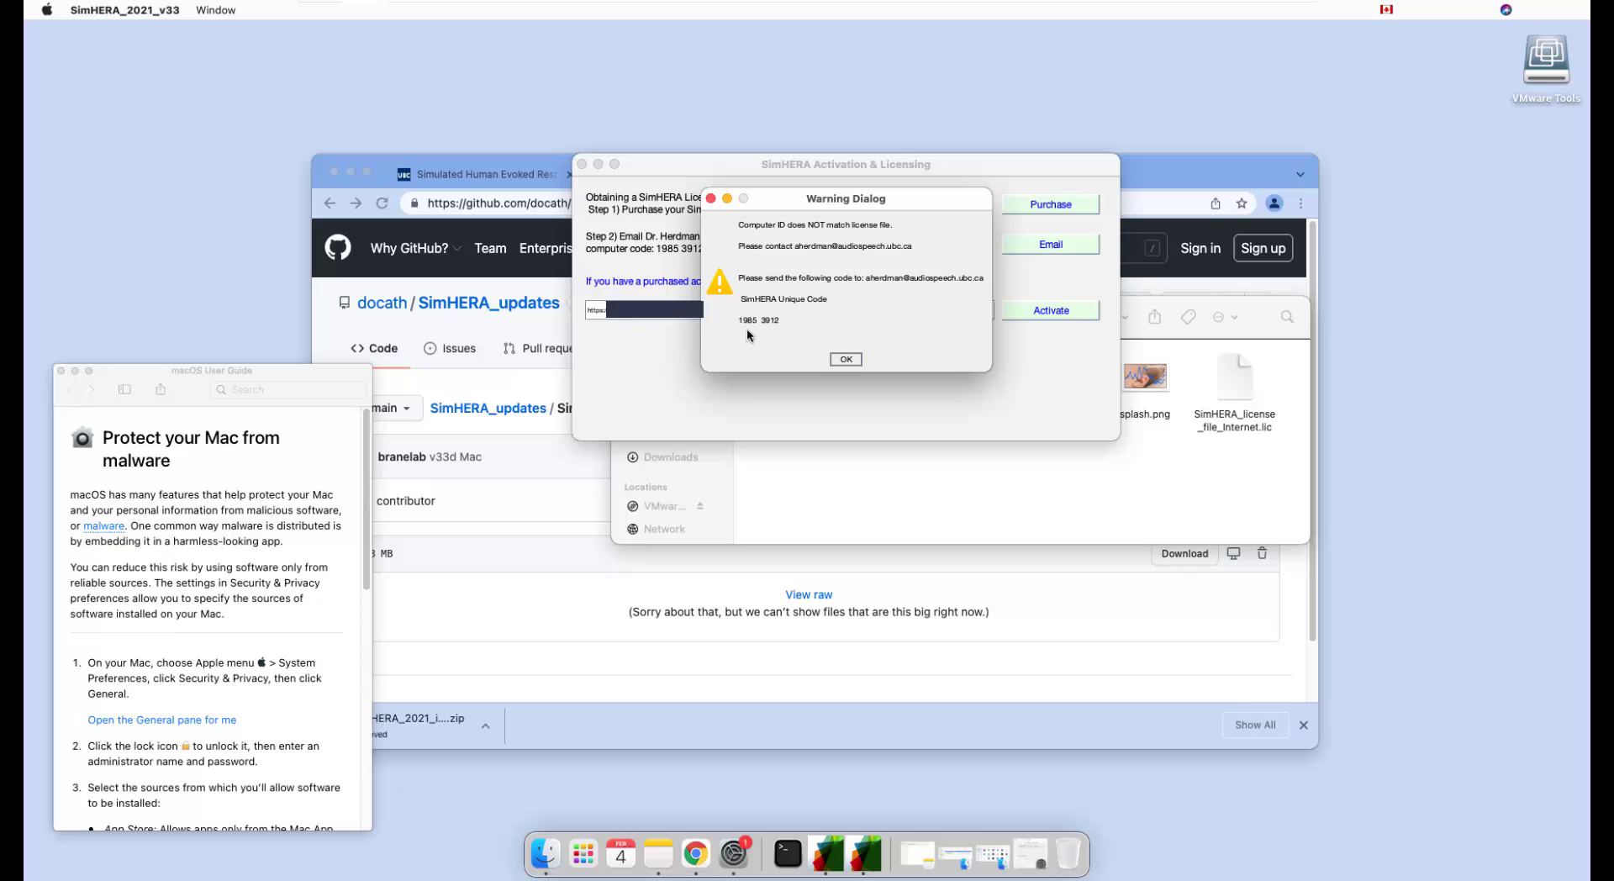
pyautogui.moveTo(819, 190); pyautogui.dragTo(923, 199)
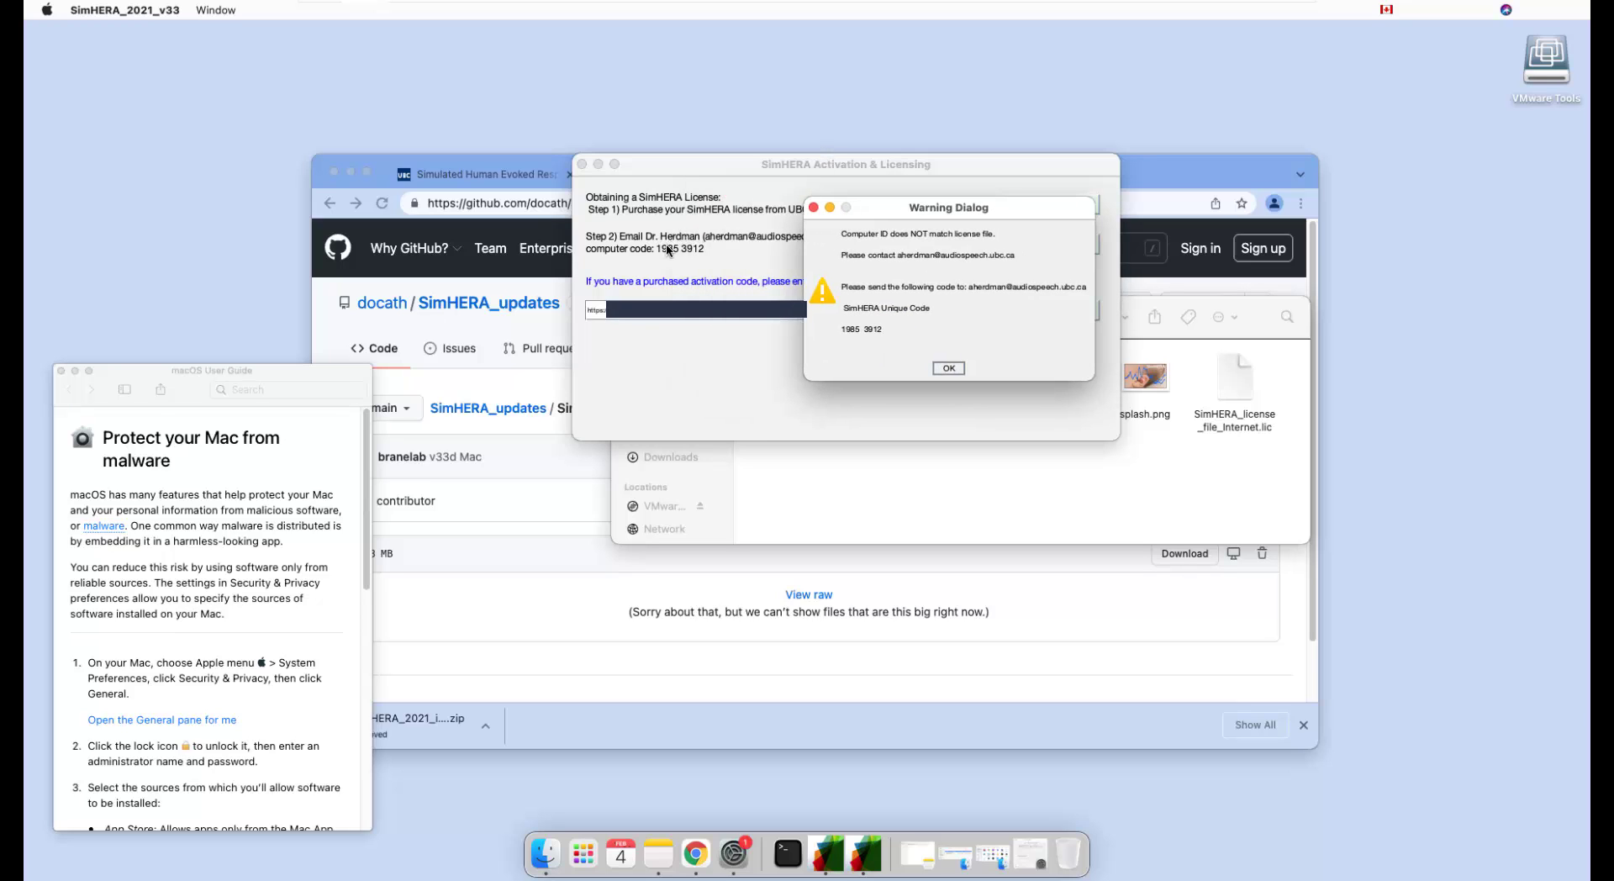
pyautogui.click(952, 367)
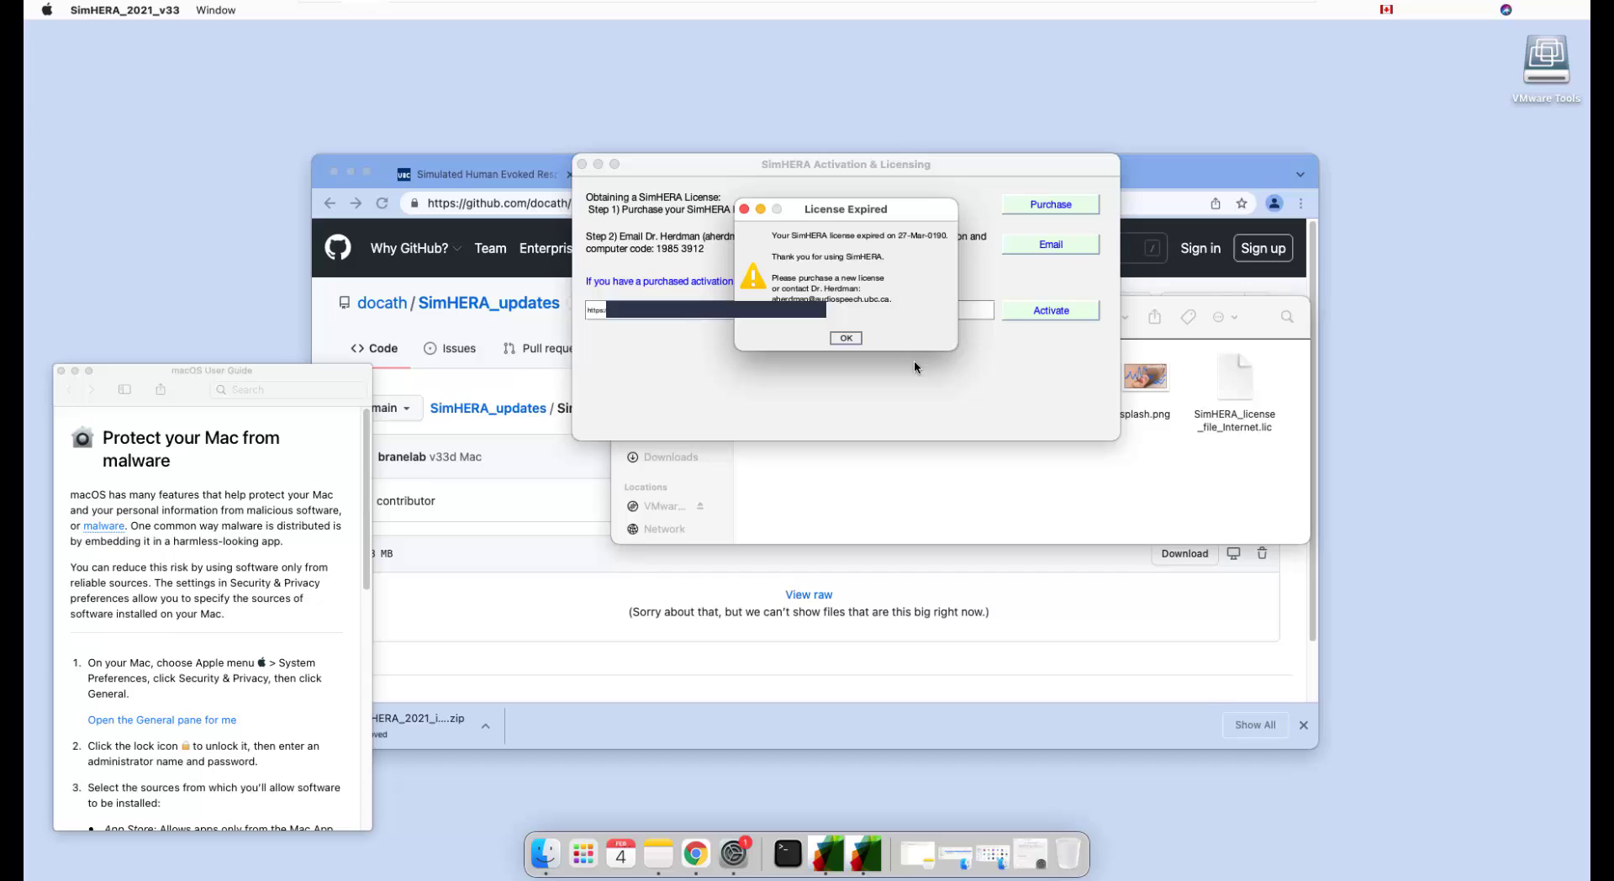
pyautogui.click(846, 338)
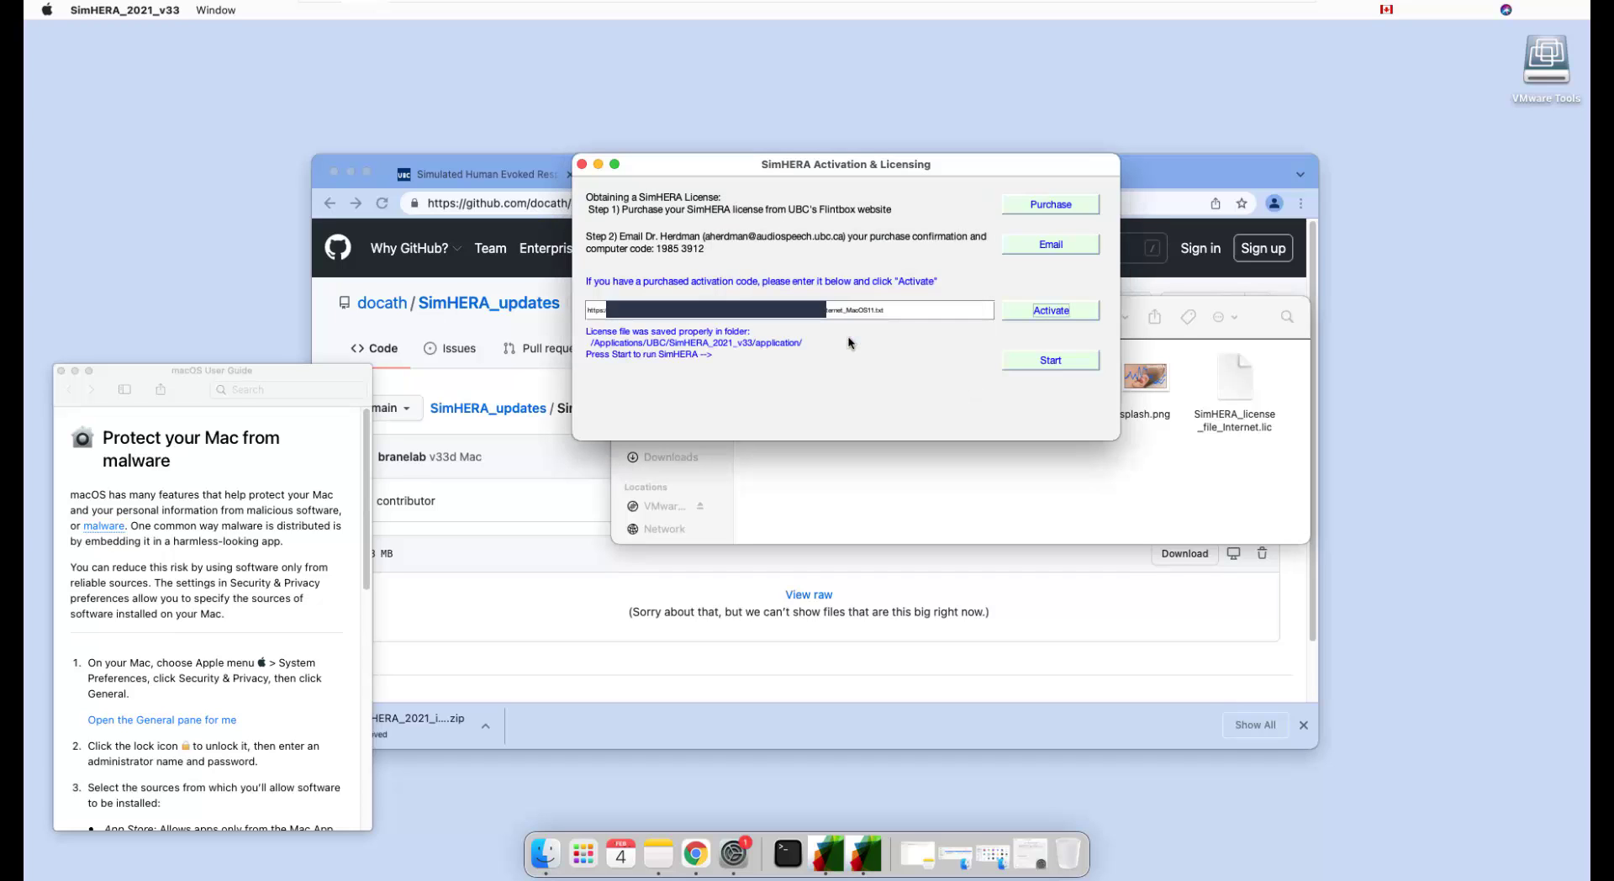
pyautogui.click(1058, 364)
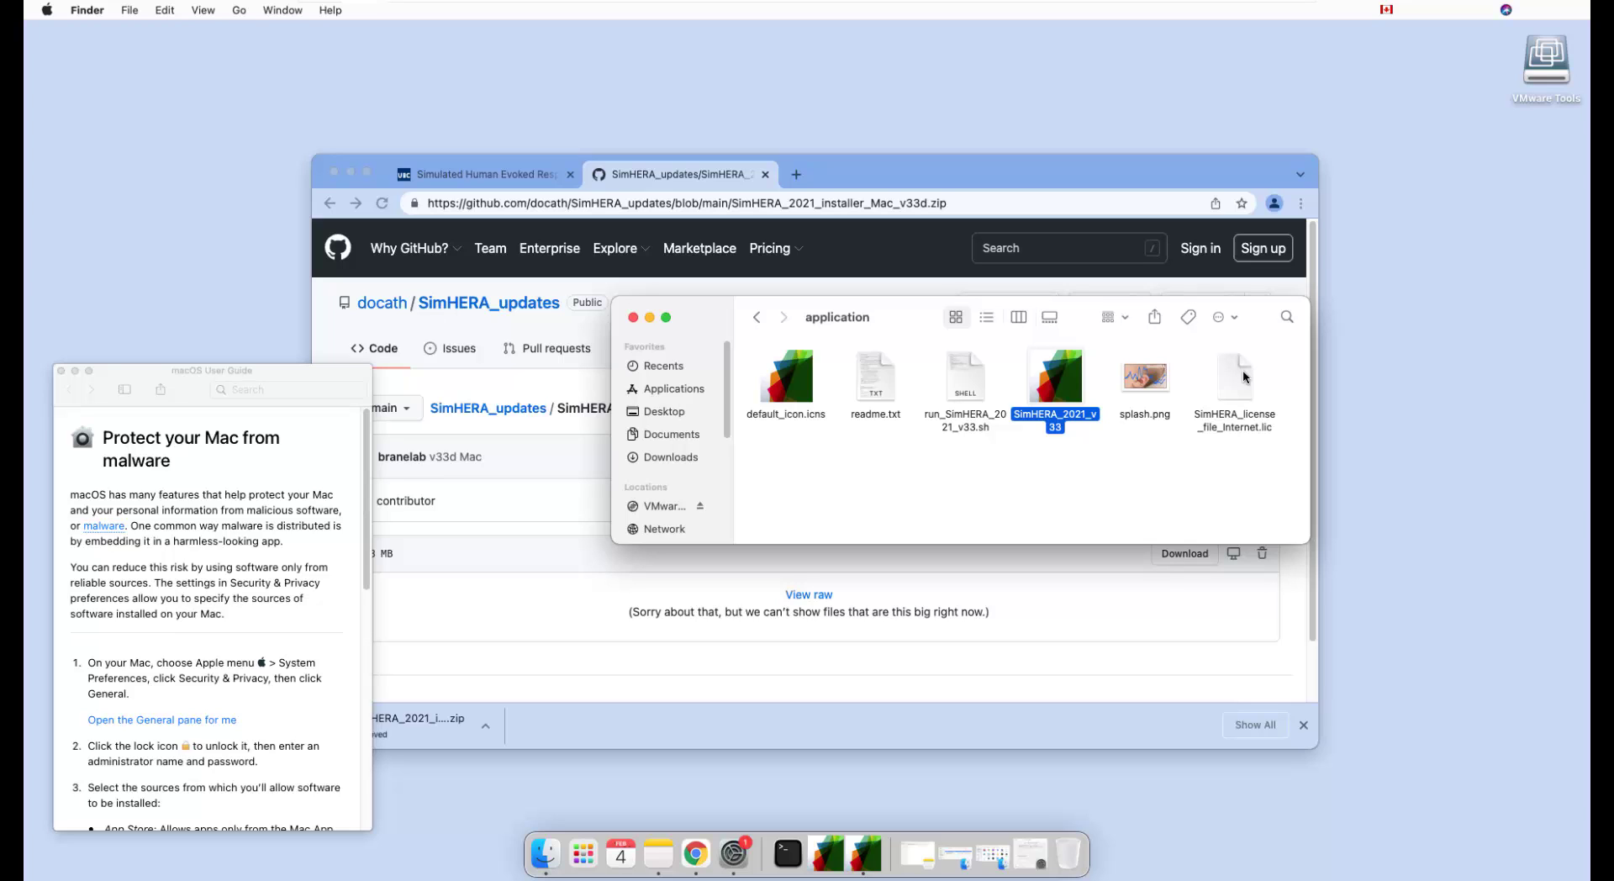
# Launch SimHERA_2021_v33 again from the application folder and enter the required password.
pyautogui.click(1080, 496)
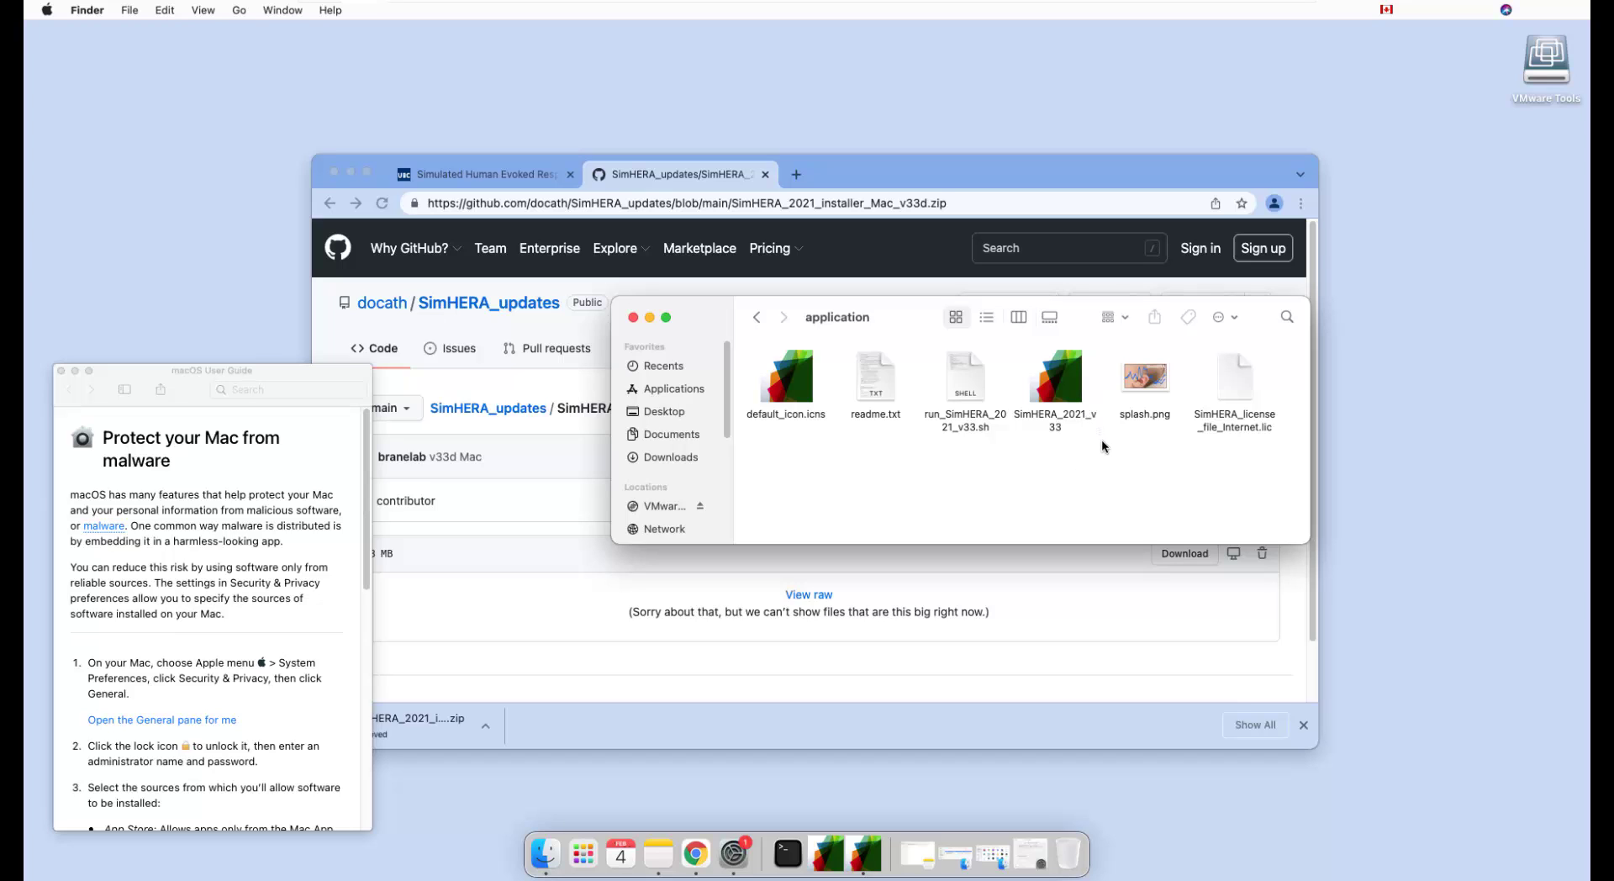
pyautogui.doubleClick(1061, 371)
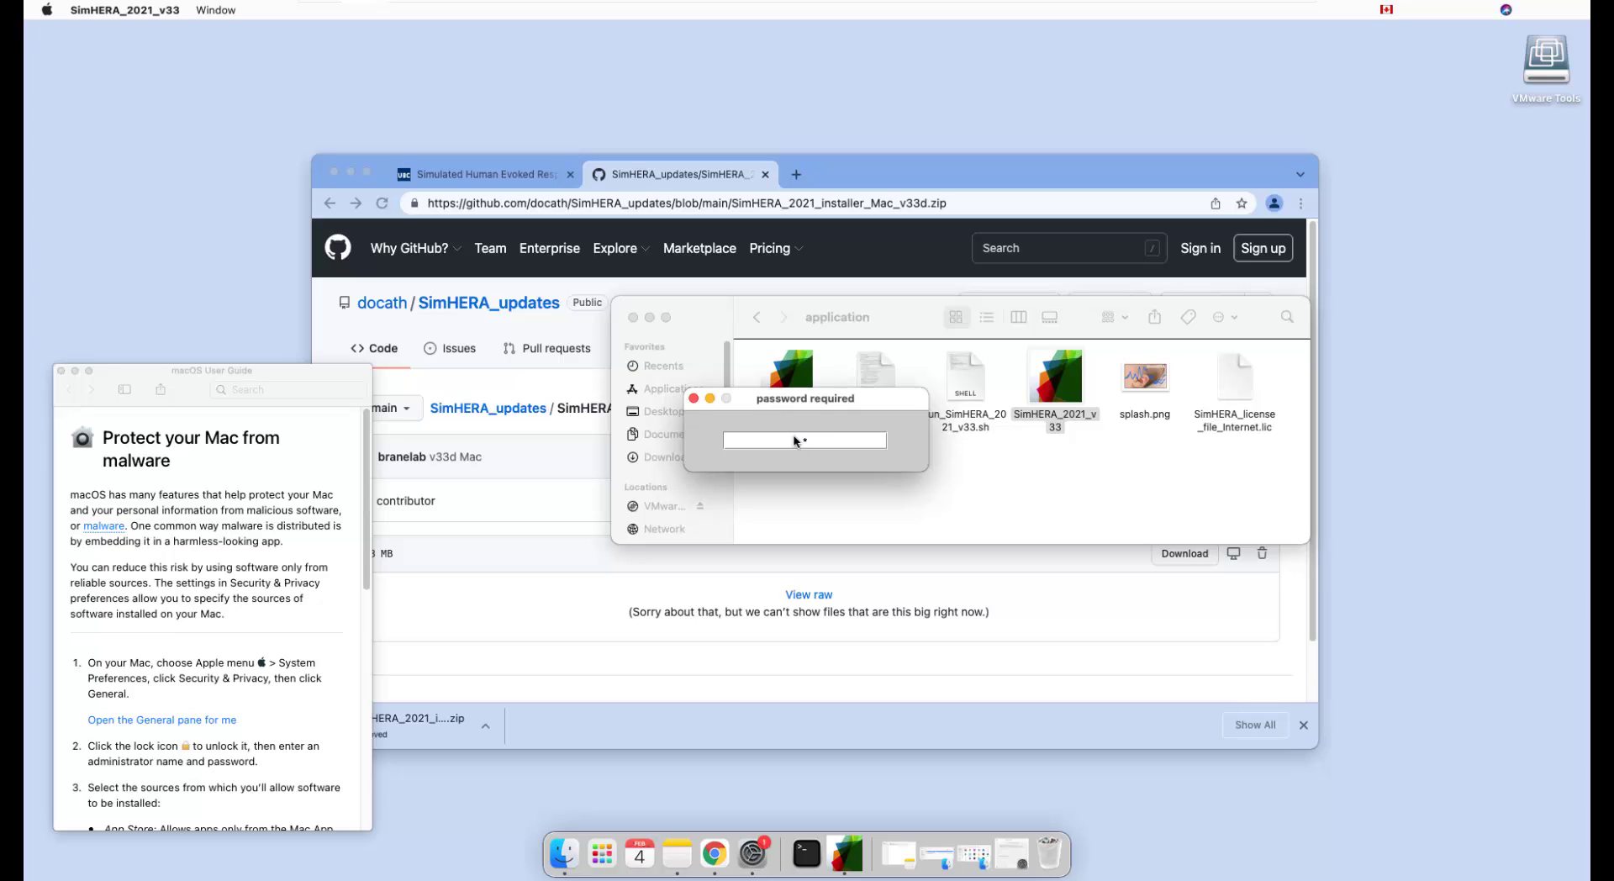
pyautogui.press('Return')
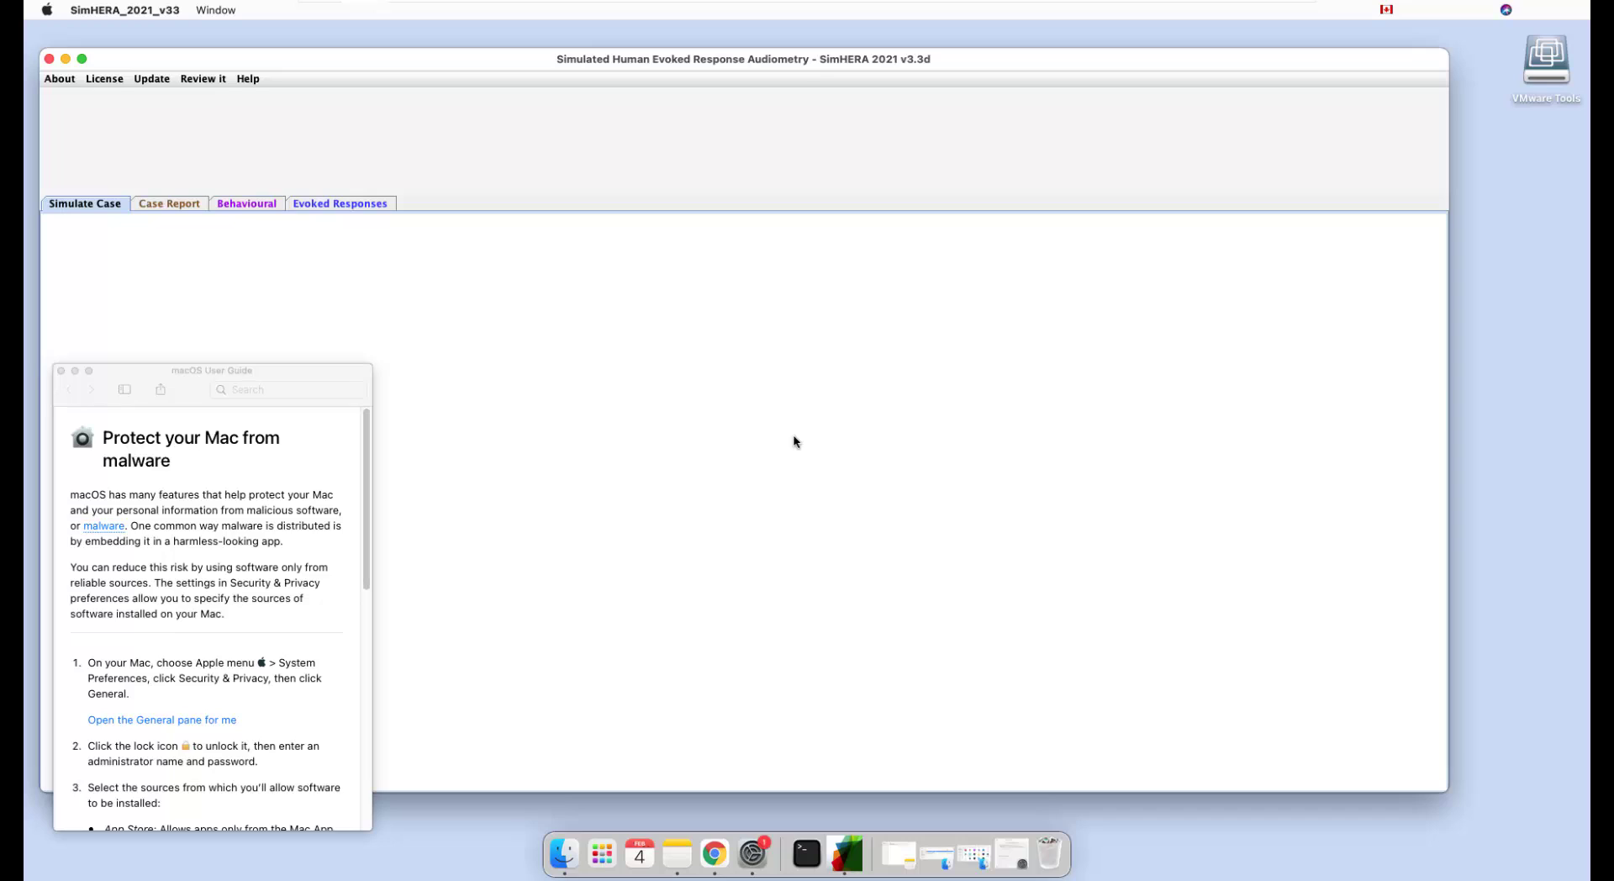
# Close the macOS User Guide window and browse to Documents as the location for the SimHERA files.
pyautogui.click(61, 371)
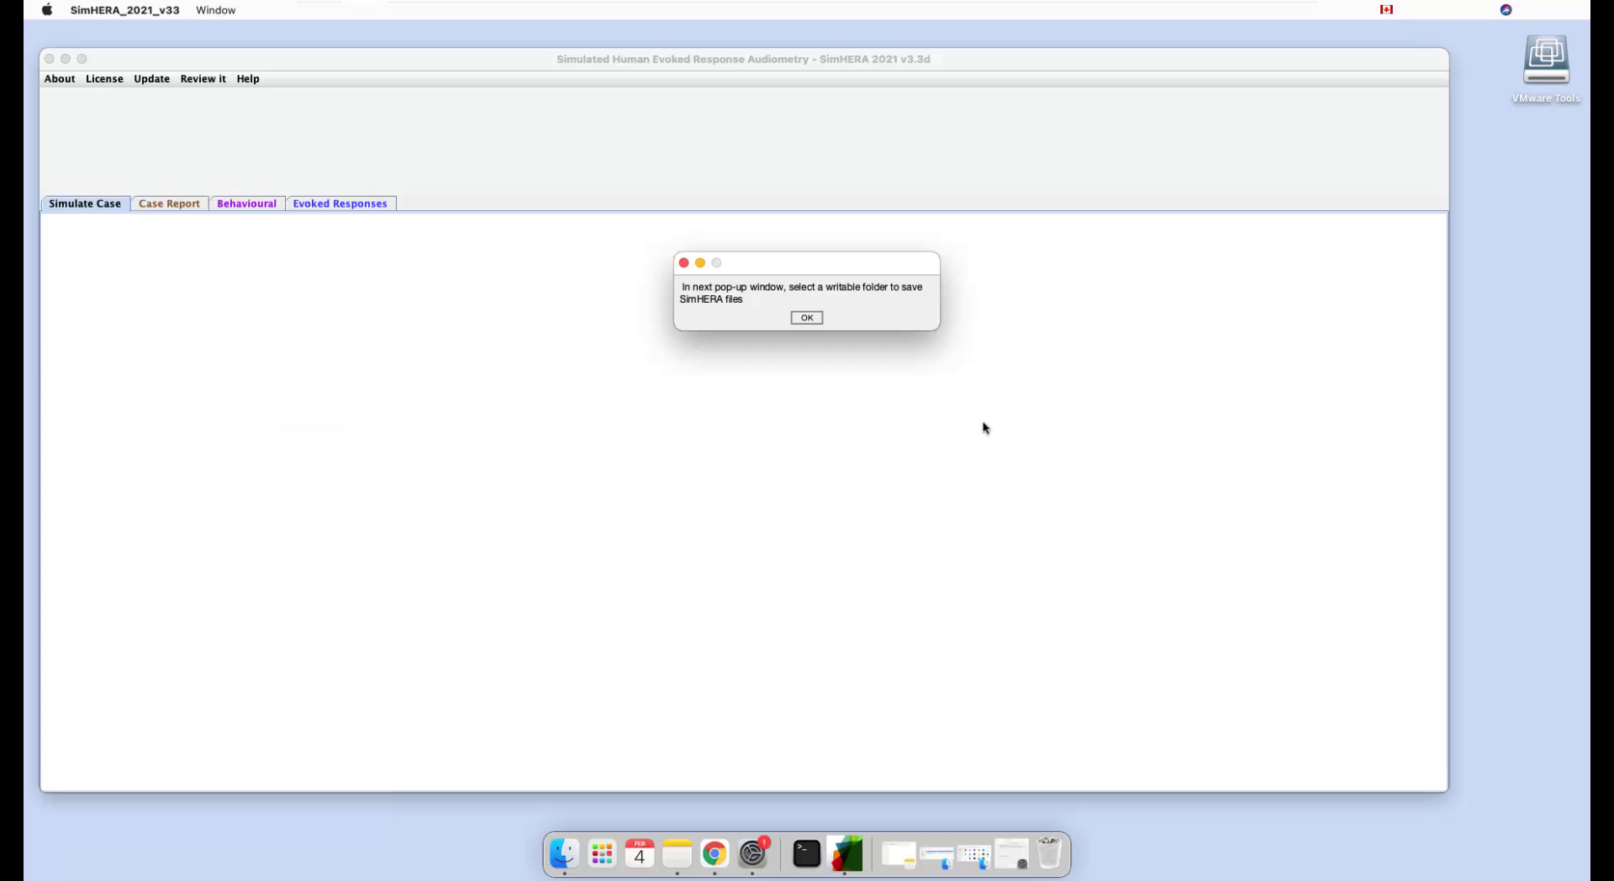
pyautogui.click(812, 319)
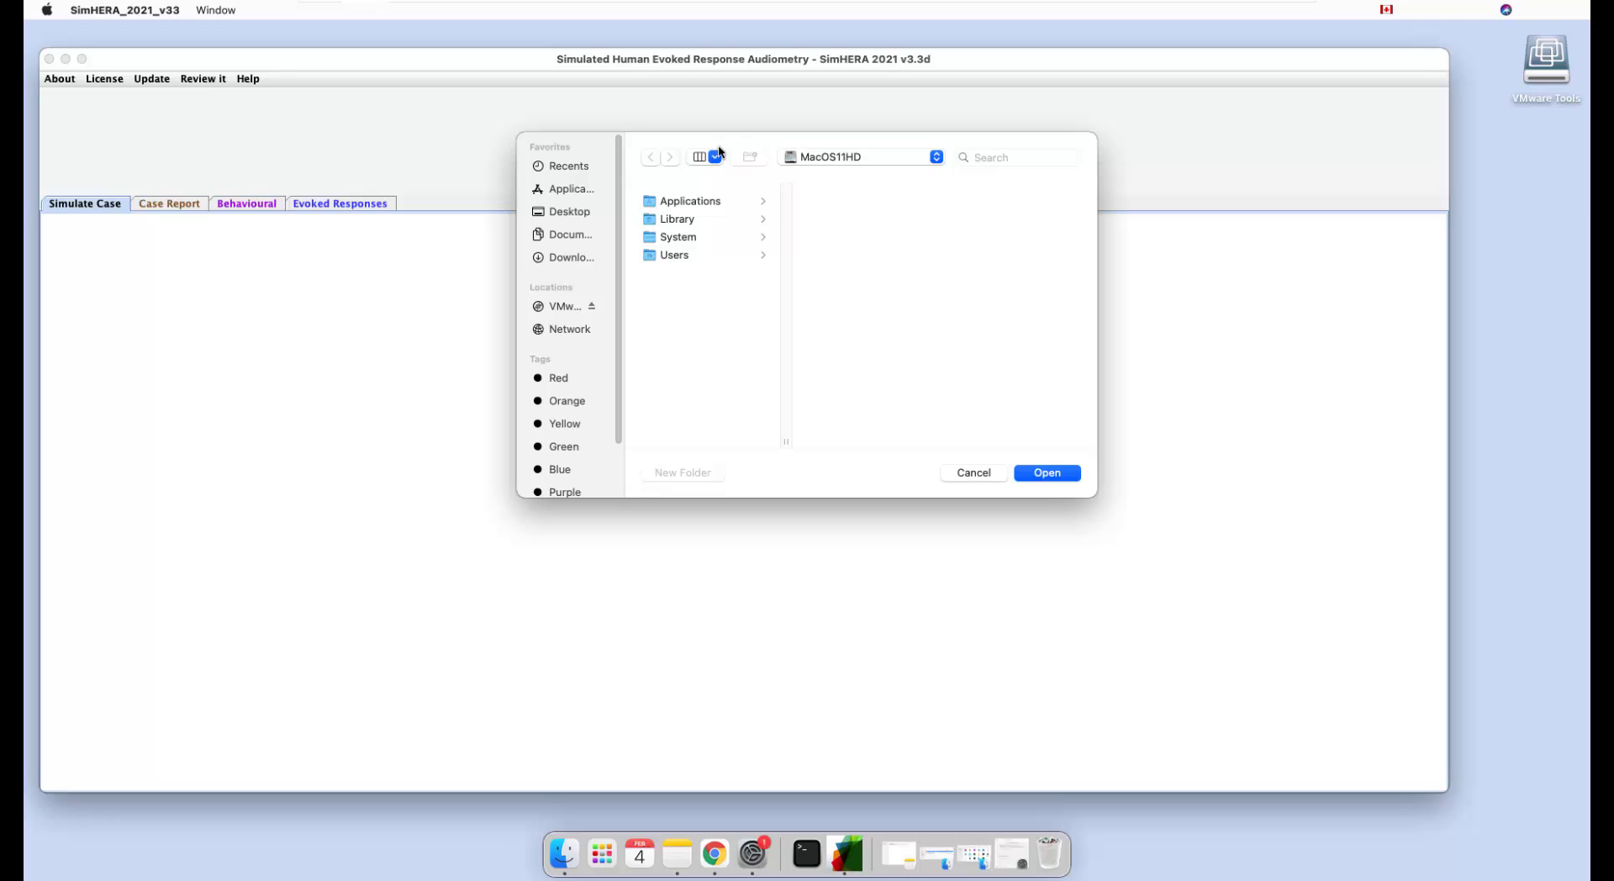
pyautogui.click(578, 213)
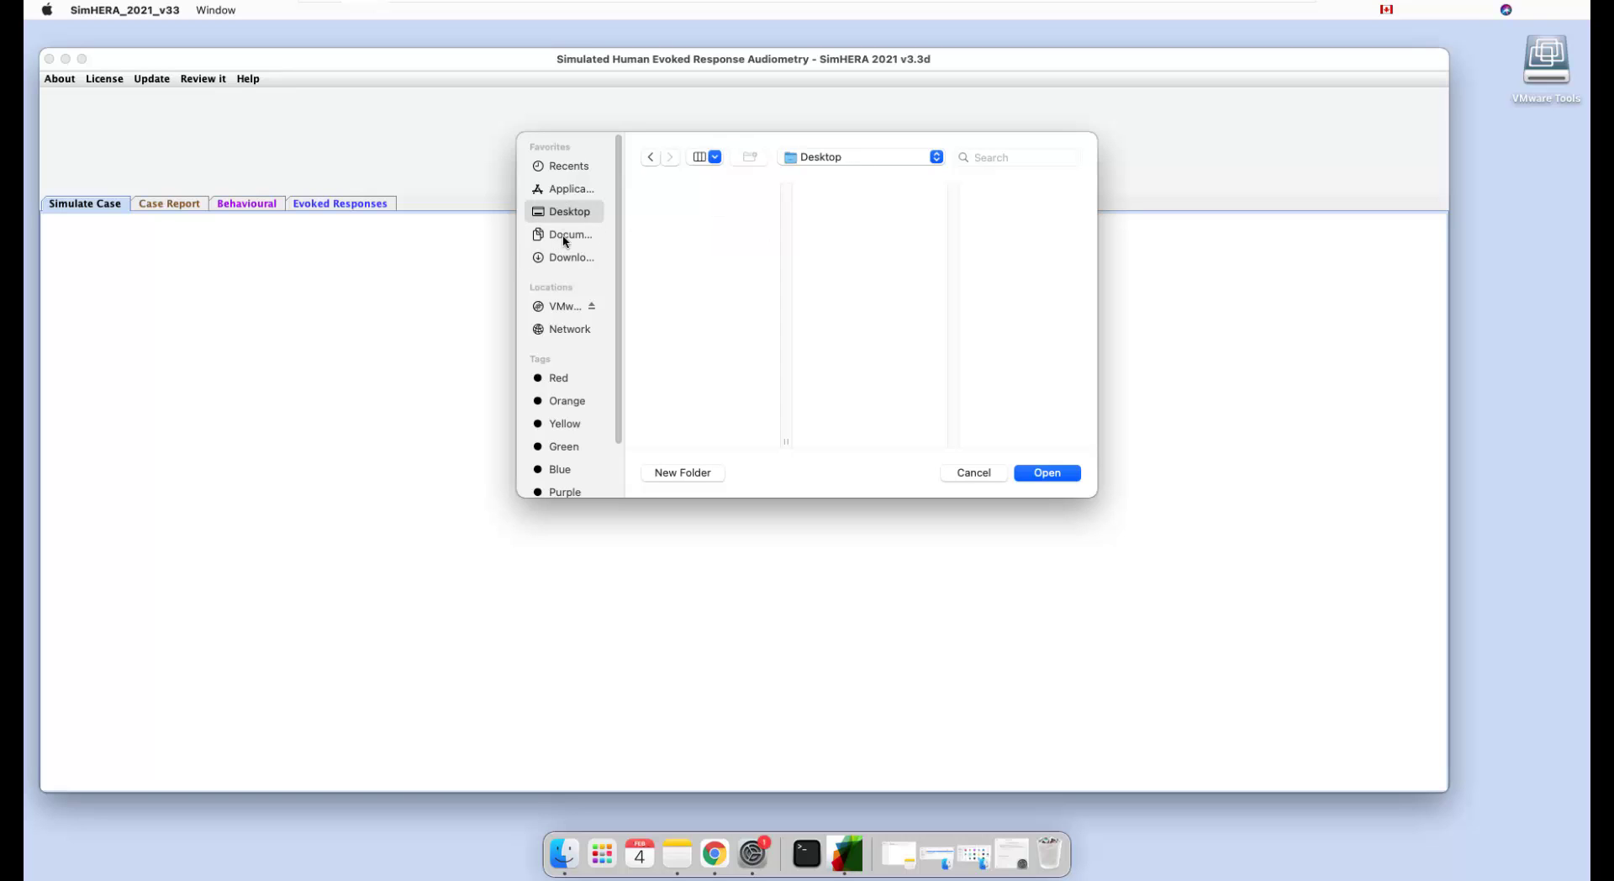
pyautogui.click(562, 239)
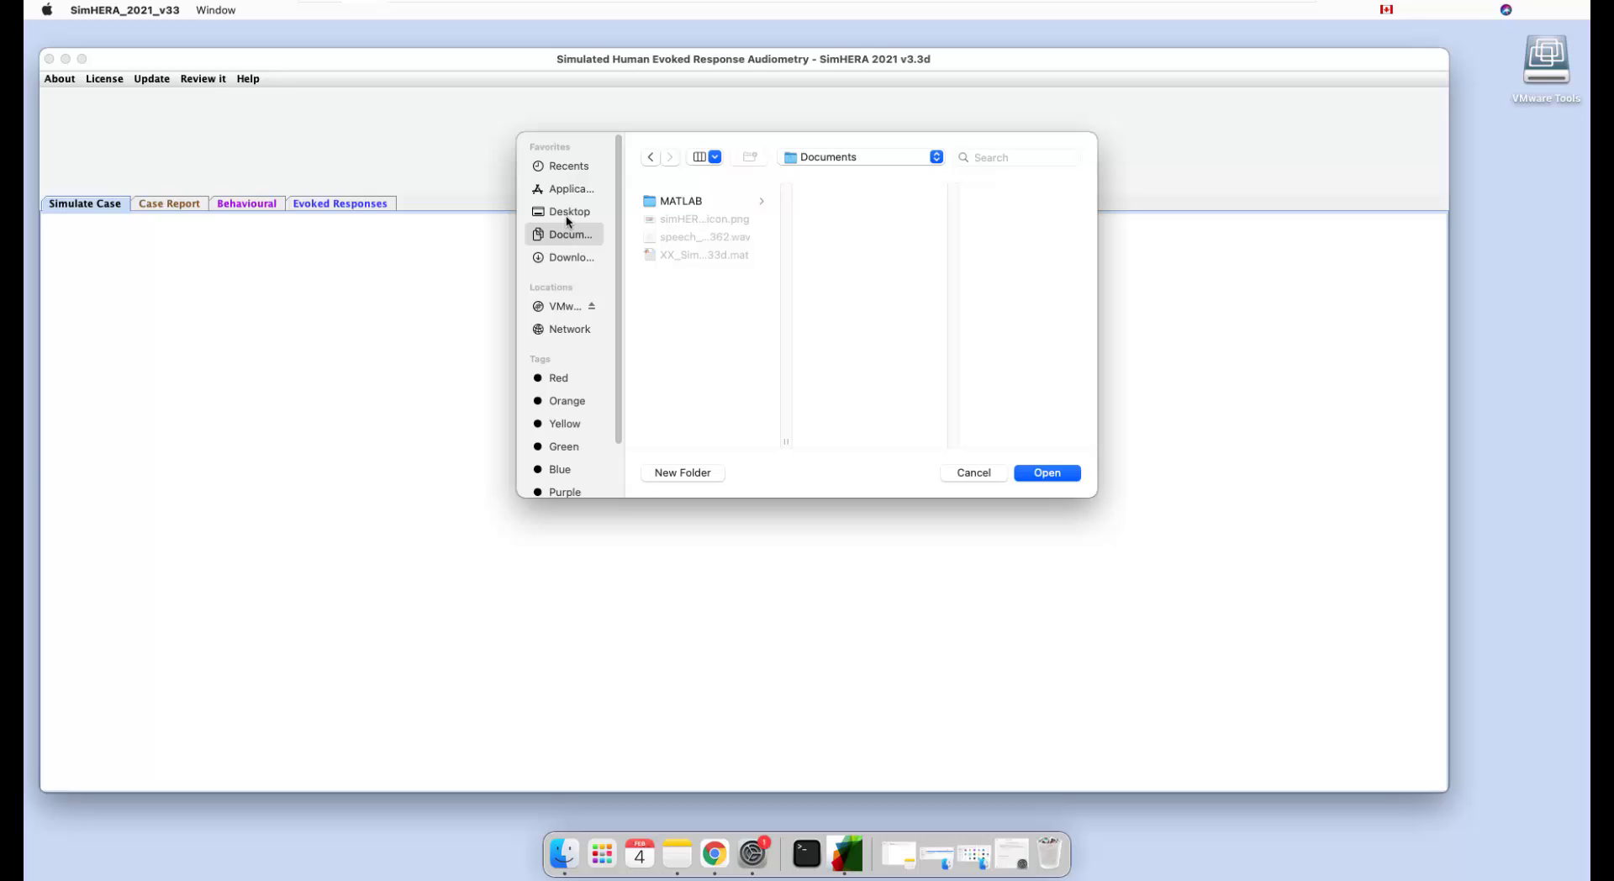
pyautogui.click(567, 215)
pyautogui.click(569, 235)
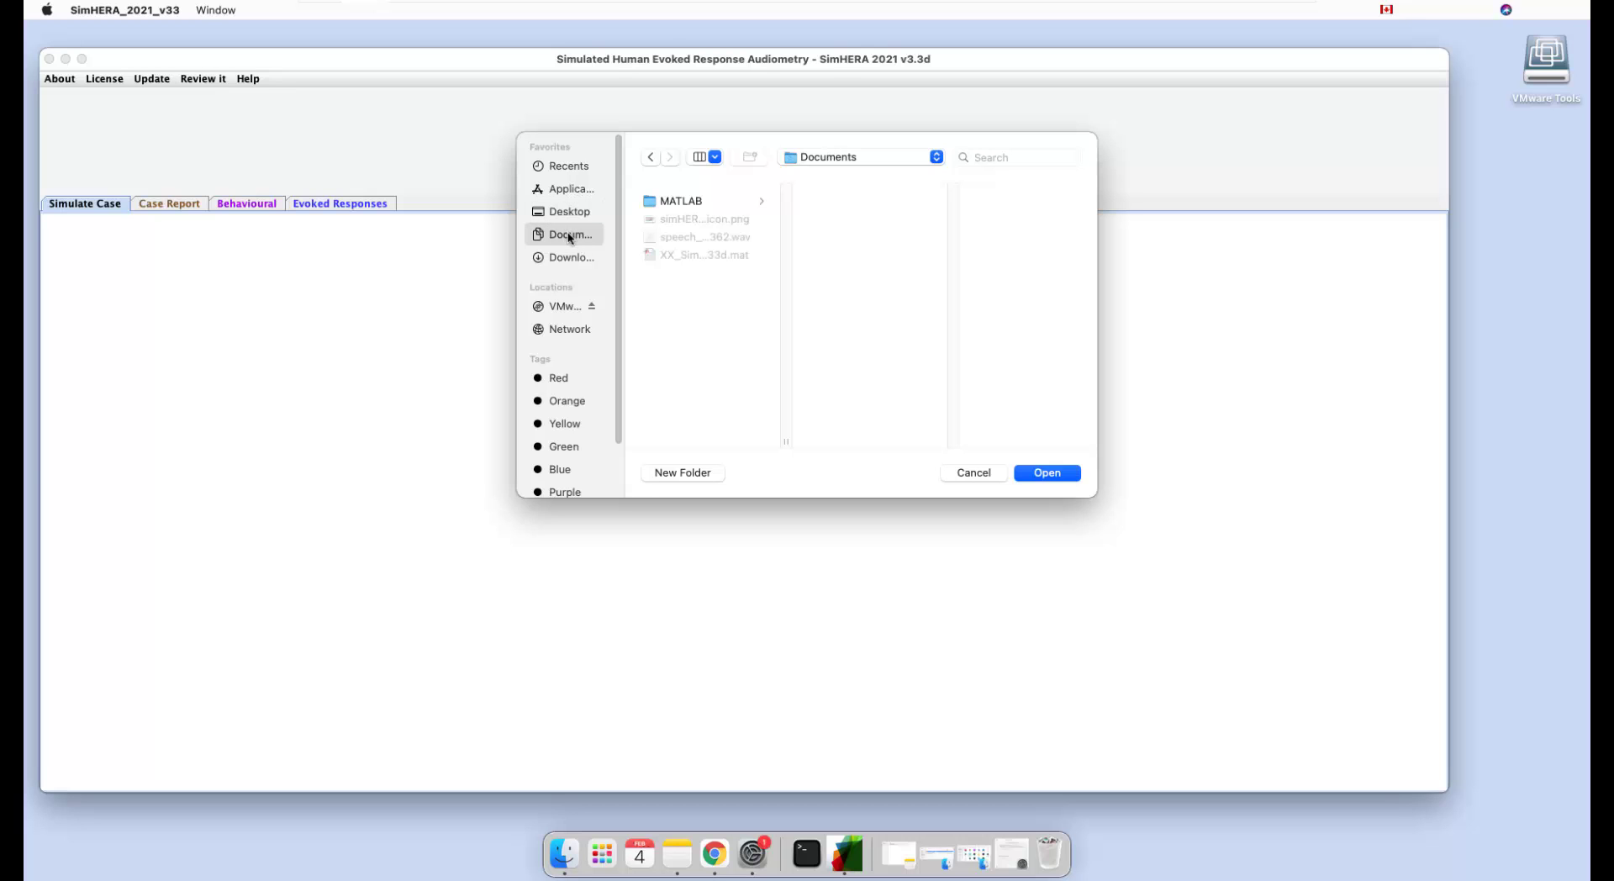
# Create a folder named SimHERA Docs inside Documents and choose it as the save folder for SimHERA files.
pyautogui.click(692, 476)
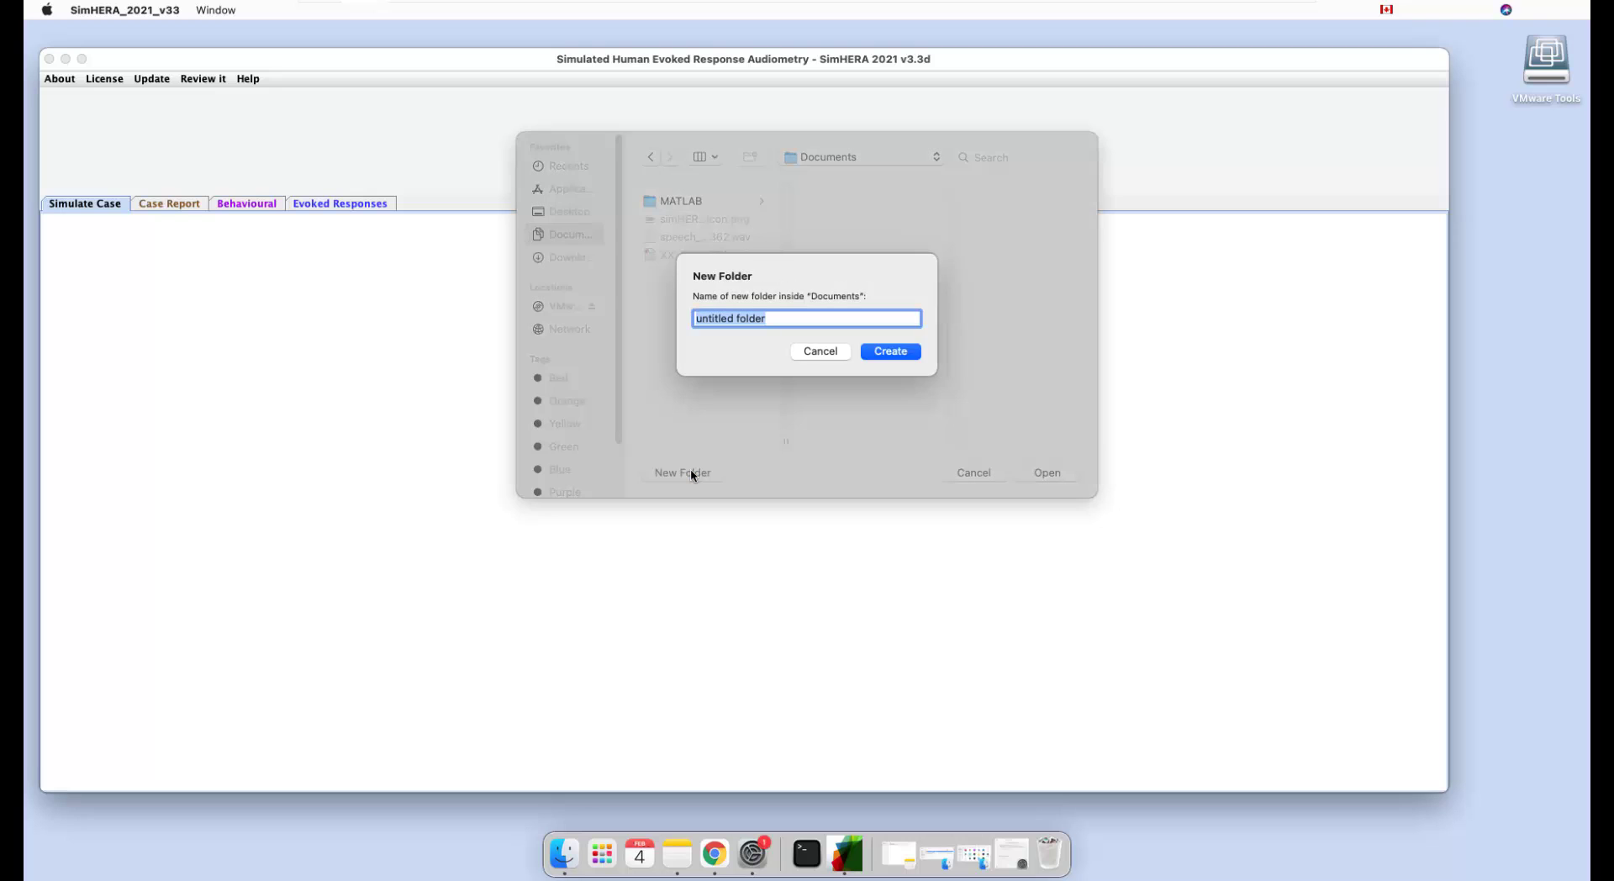
pyautogui.write('SimHERA Data')
pyautogui.press('BackSpace')
pyautogui.press('BackSpace')
pyautogui.press('BackSpace')
pyautogui.write('ocs')
pyautogui.click(895, 357)
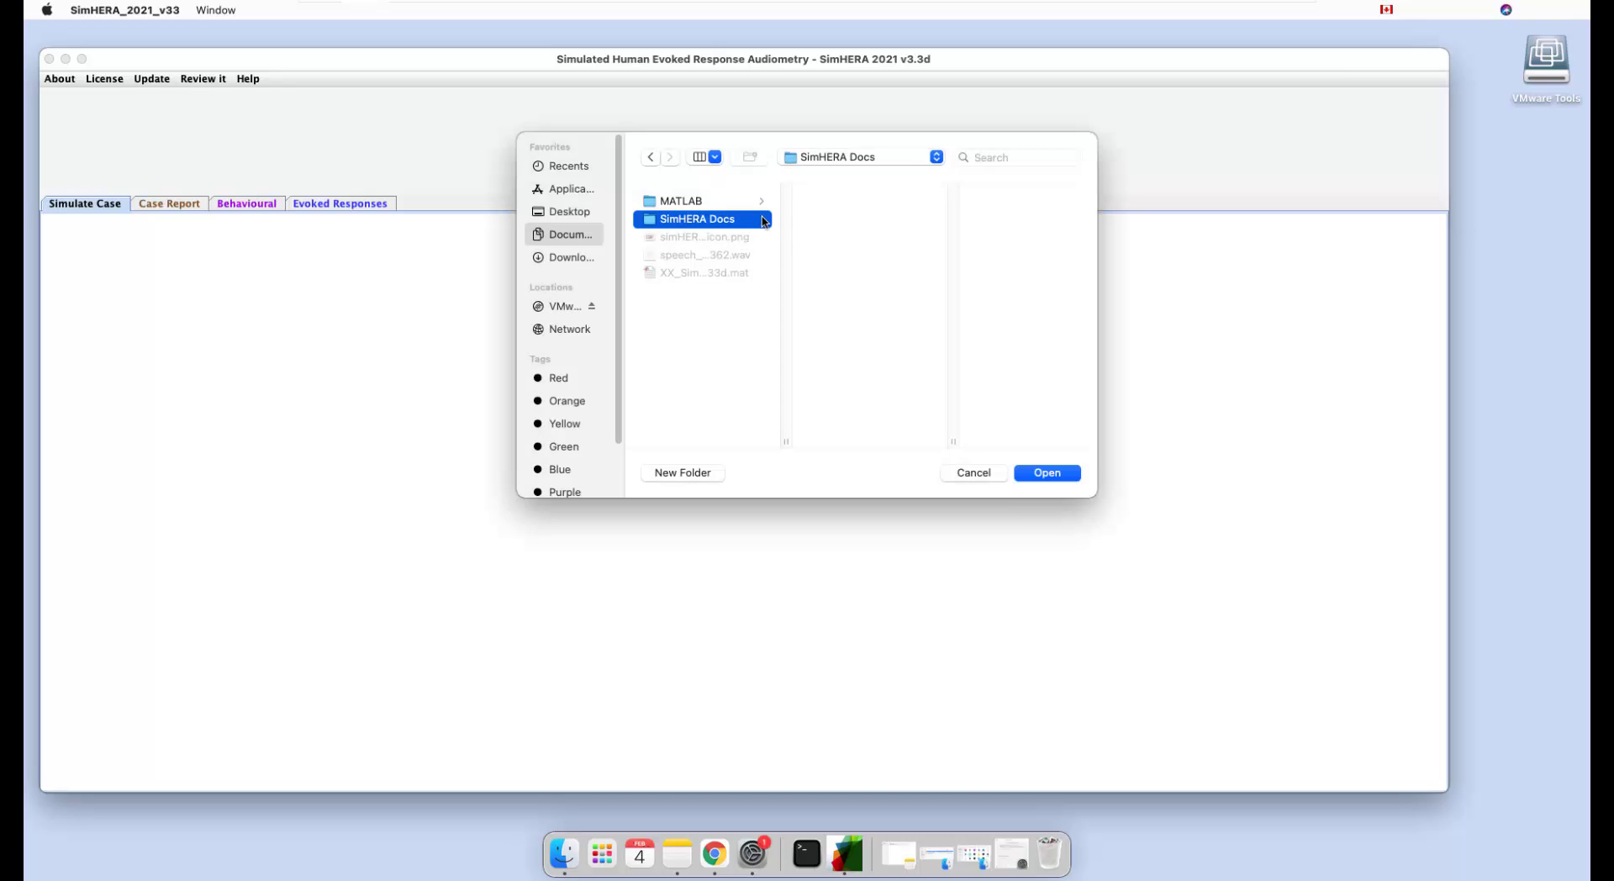
pyautogui.click(1047, 473)
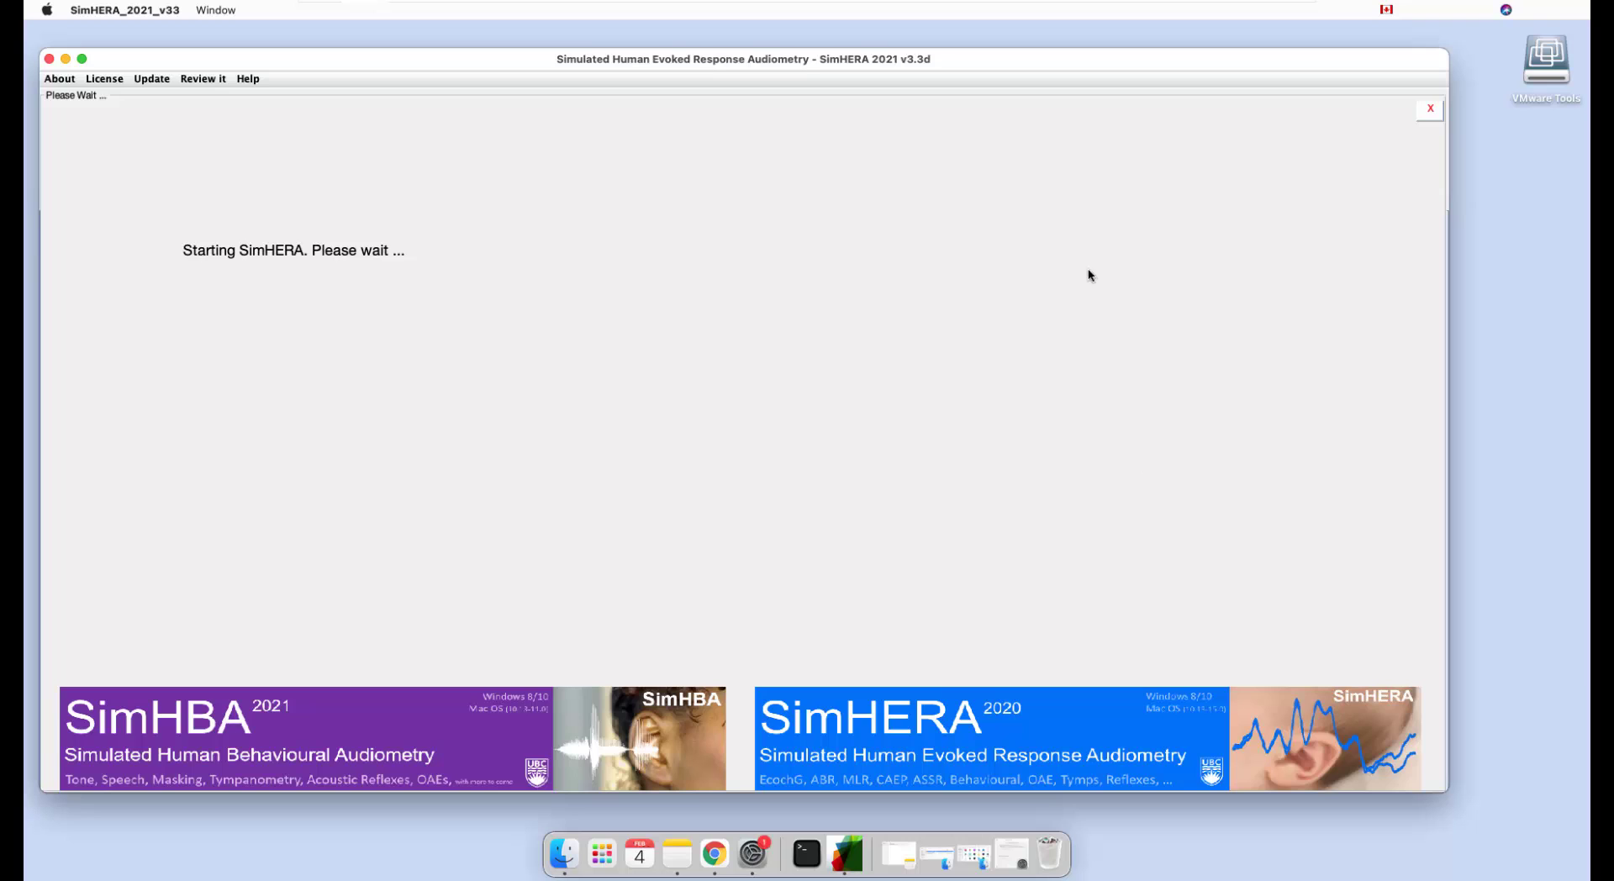
# Open a new Finder window and view the contents of the SimHERA Docs folder in Documents.
pyautogui.moveTo(1008, 66); pyautogui.dragTo(1064, 68)
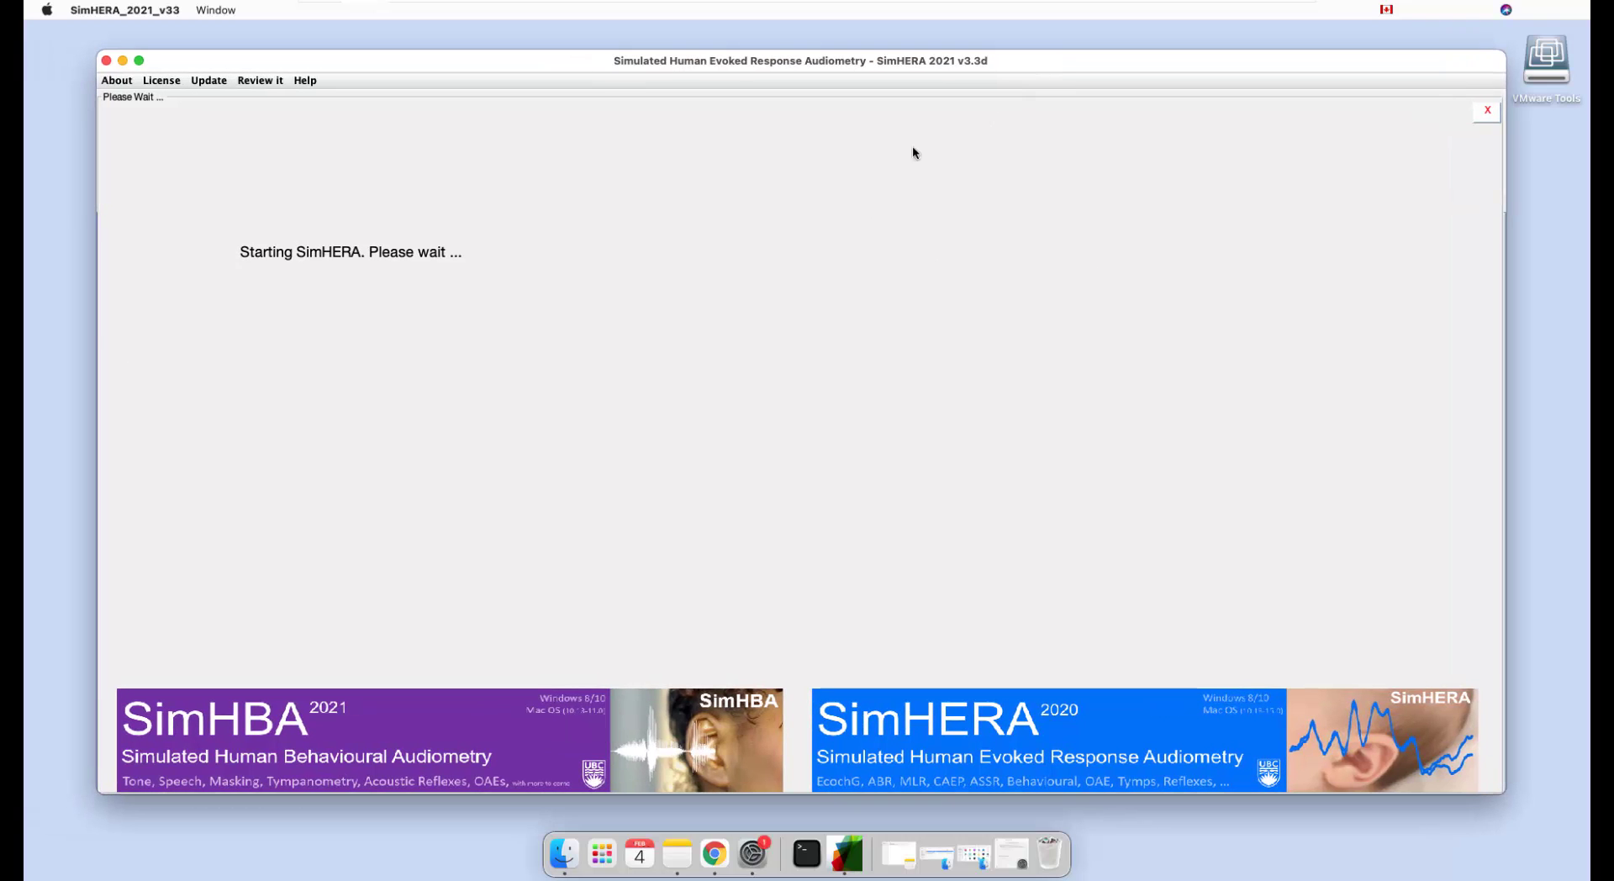
pyautogui.click(84, 299)
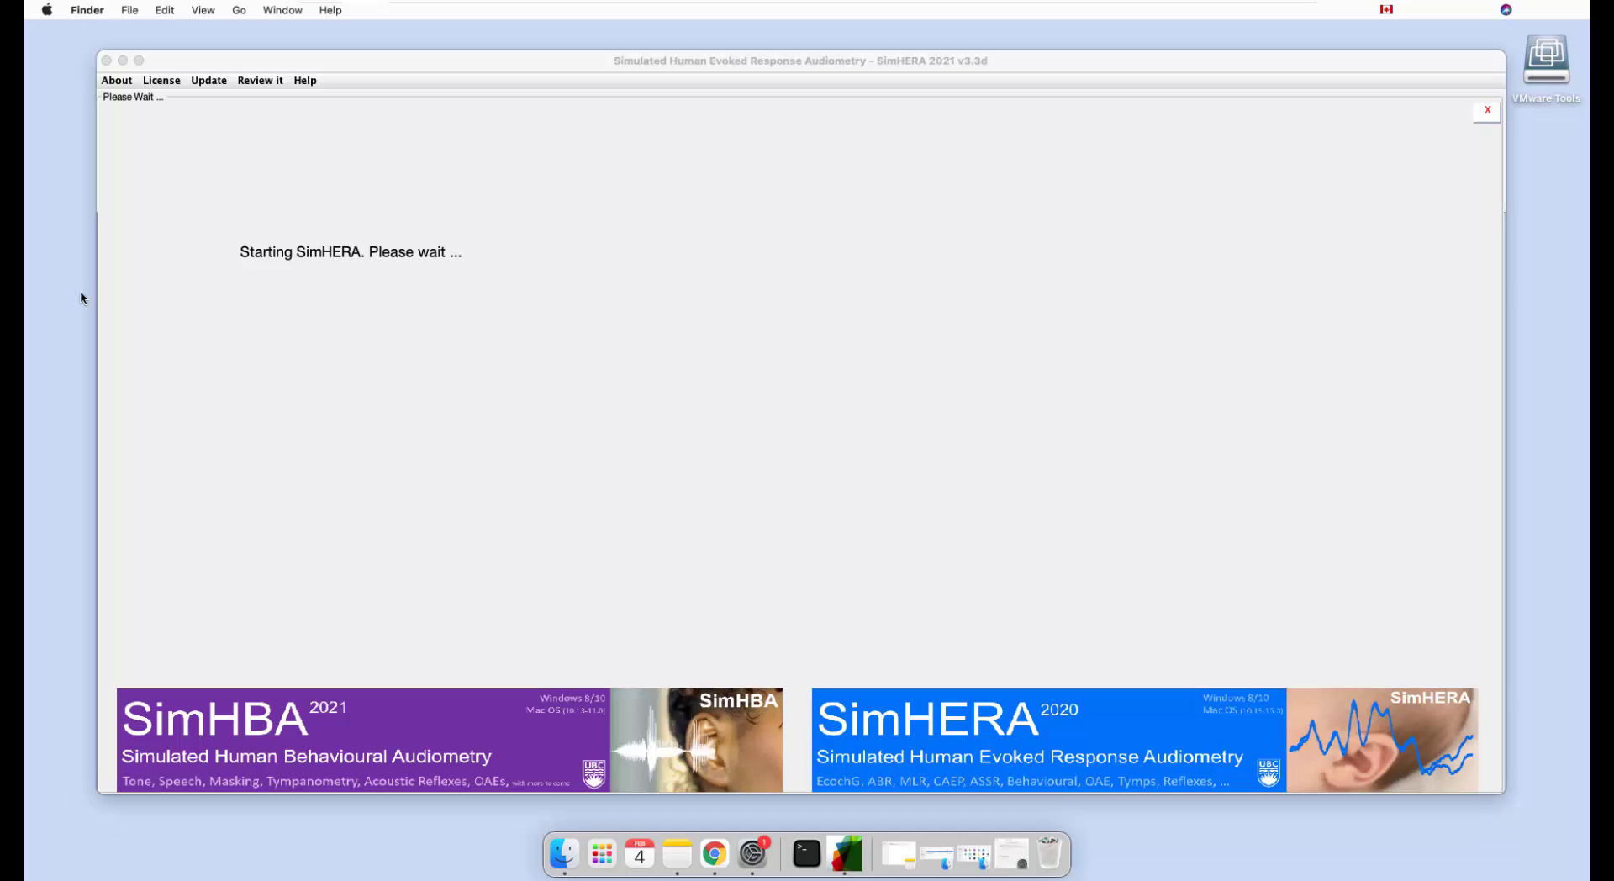
pyautogui.click(128, 10)
pyautogui.click(159, 28)
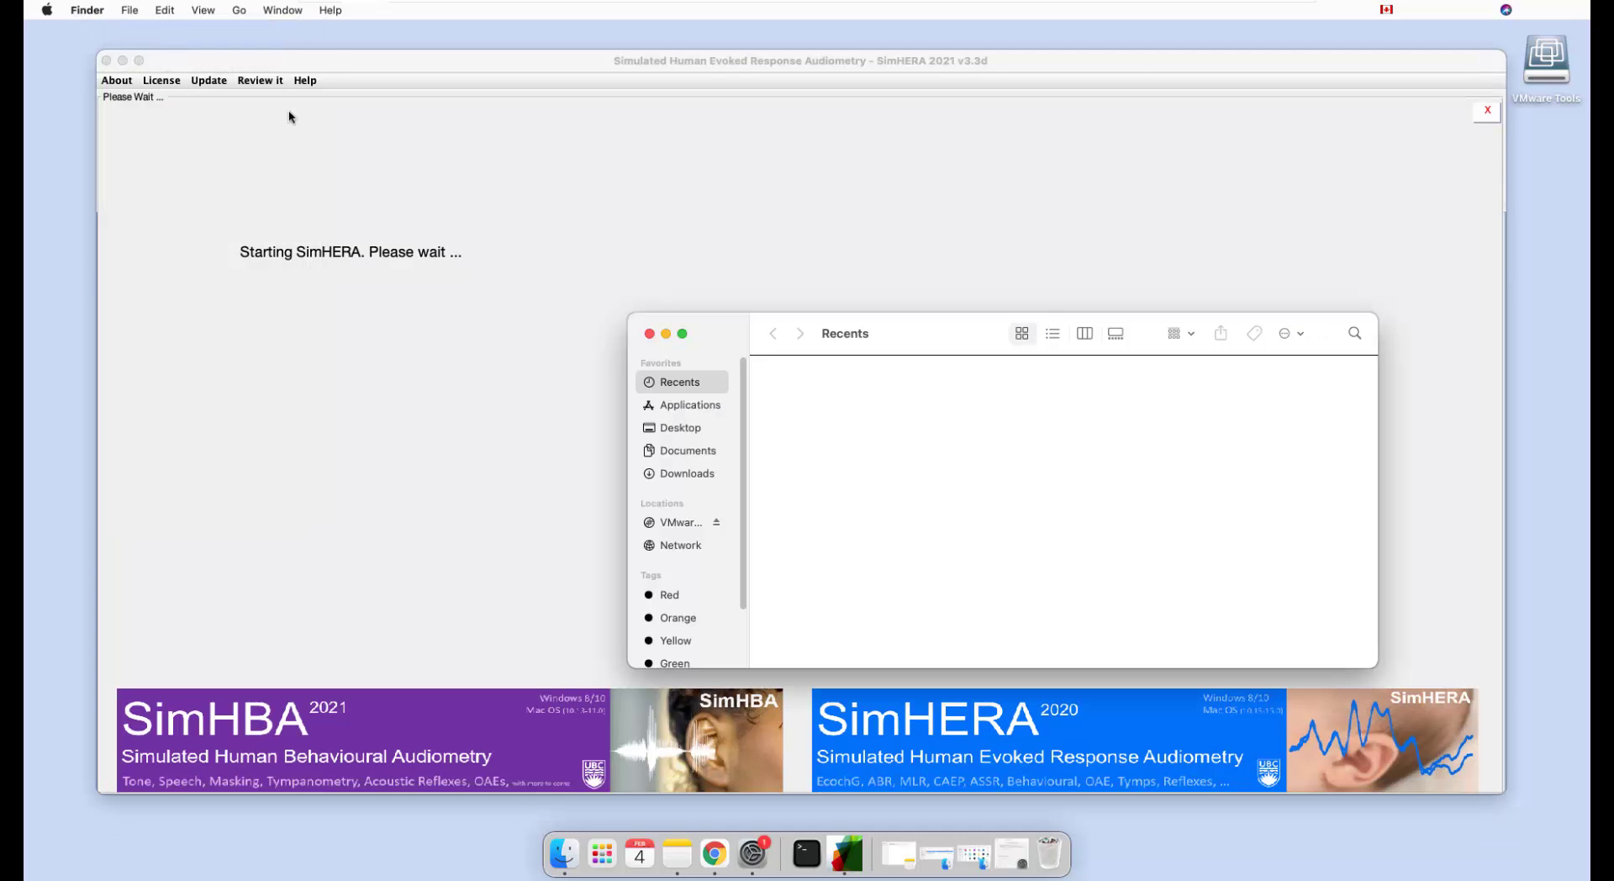
pyautogui.moveTo(973, 335); pyautogui.dragTo(910, 328)
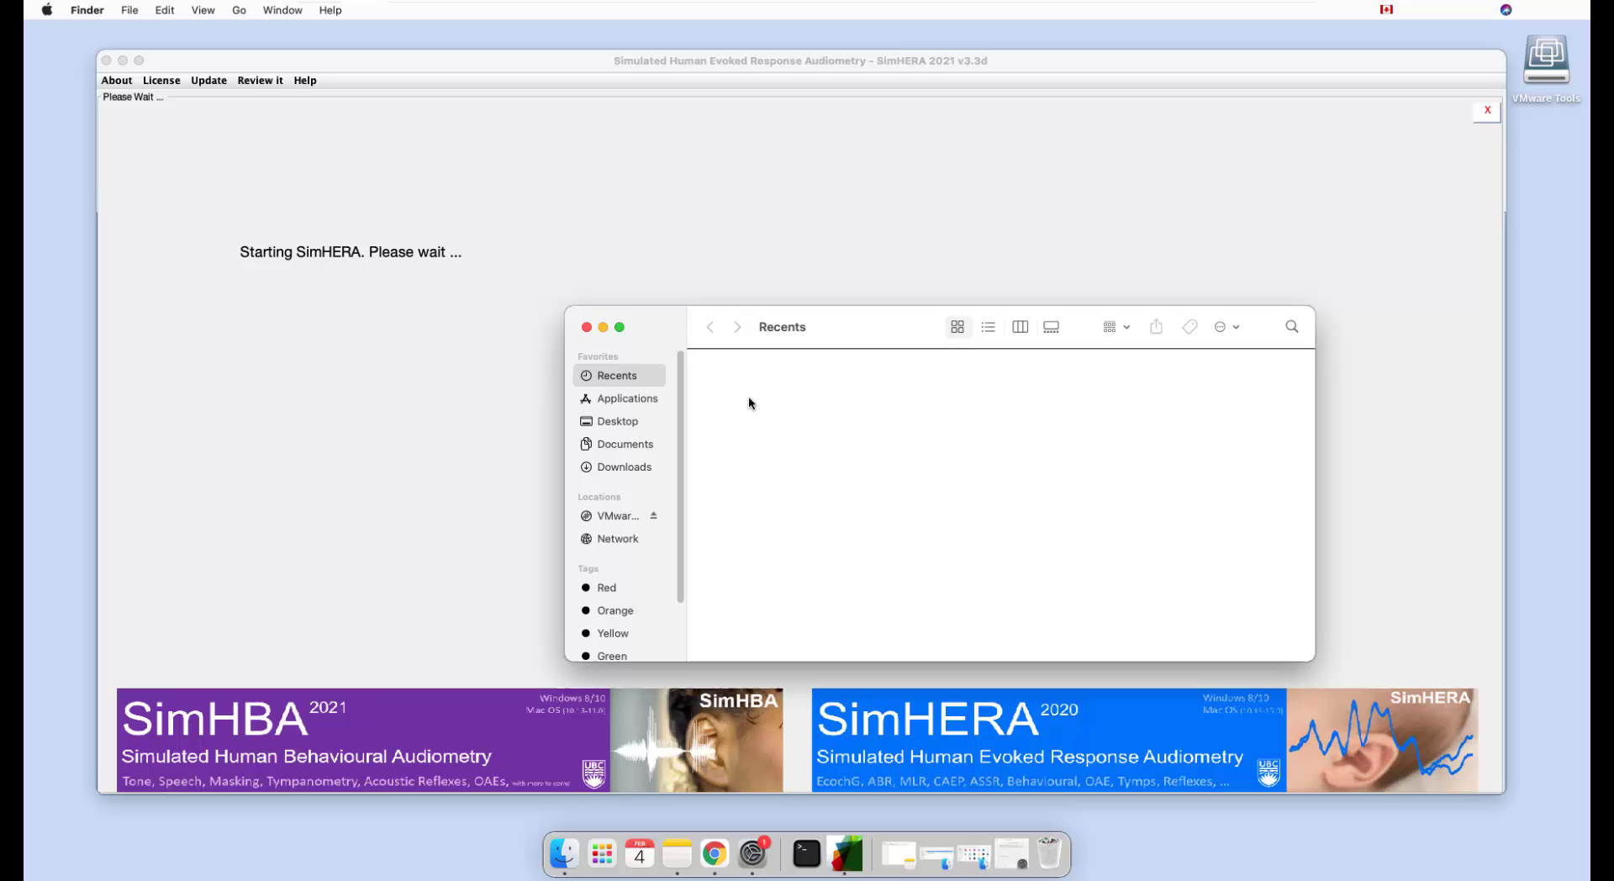
pyautogui.click(626, 445)
pyautogui.doubleClick(1098, 395)
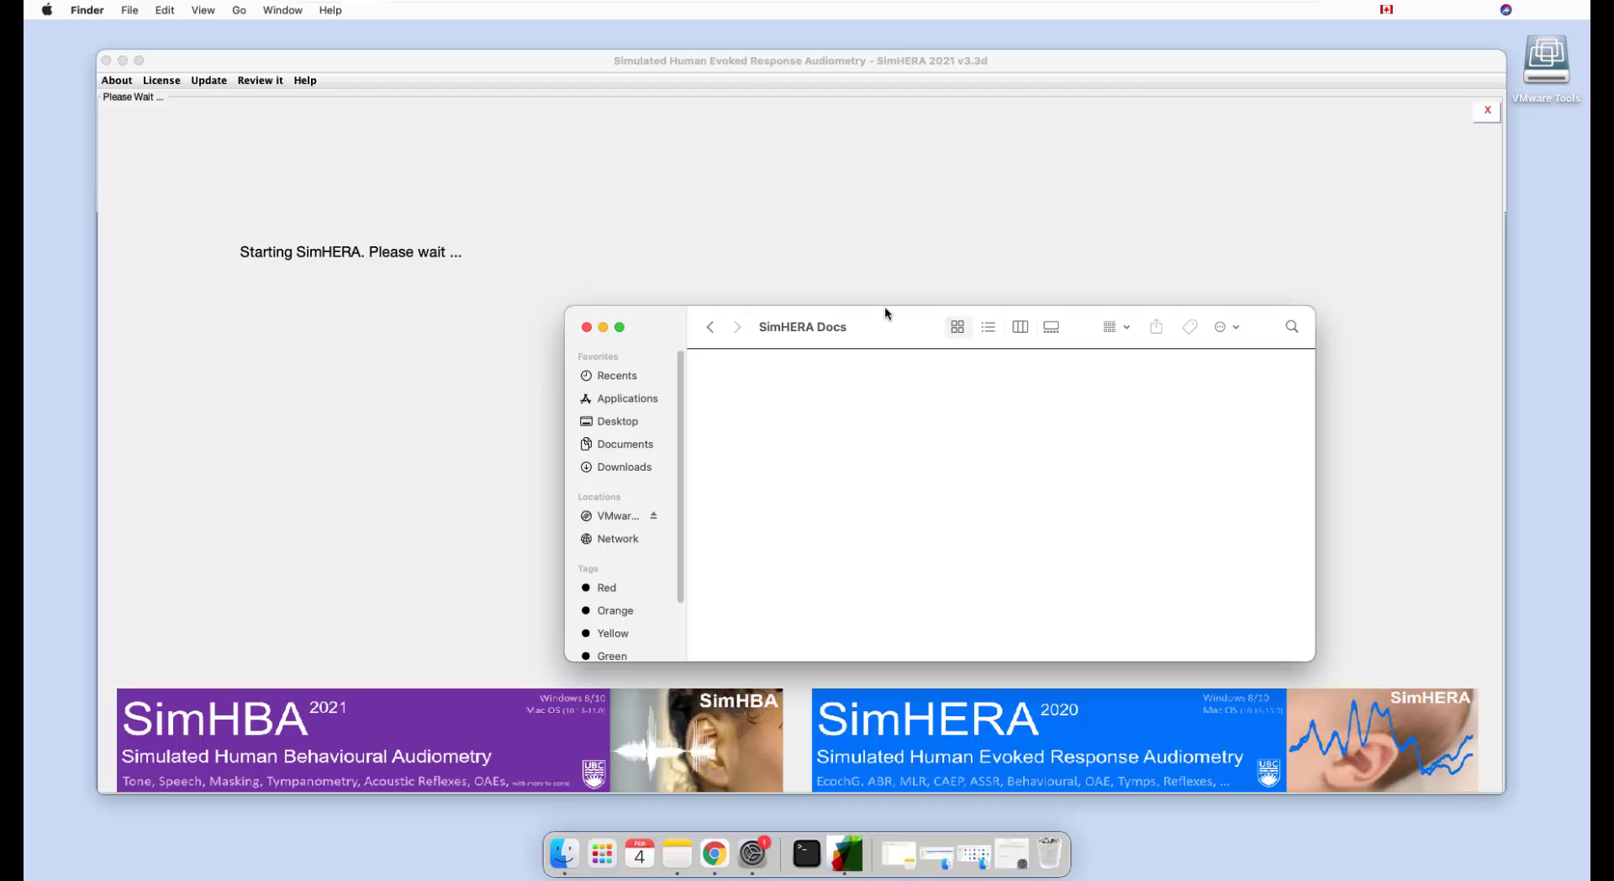
pyautogui.moveTo(885, 306); pyautogui.dragTo(370, 395)
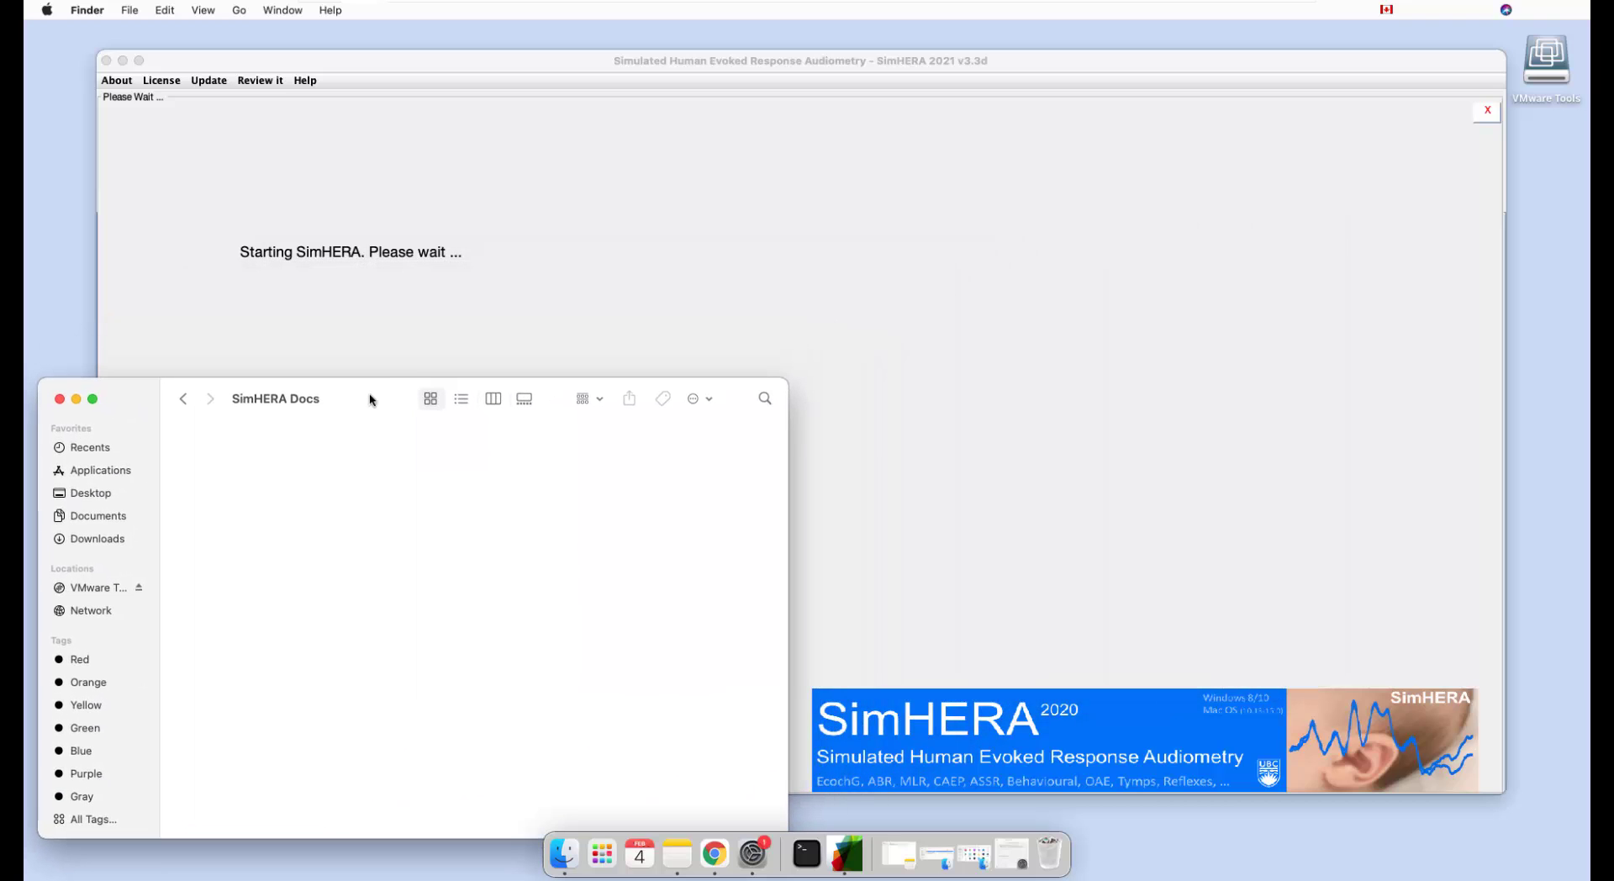
# Return to the SimHERA window and look at its options for checking updates and SimHERA versions.
pyautogui.click(527, 63)
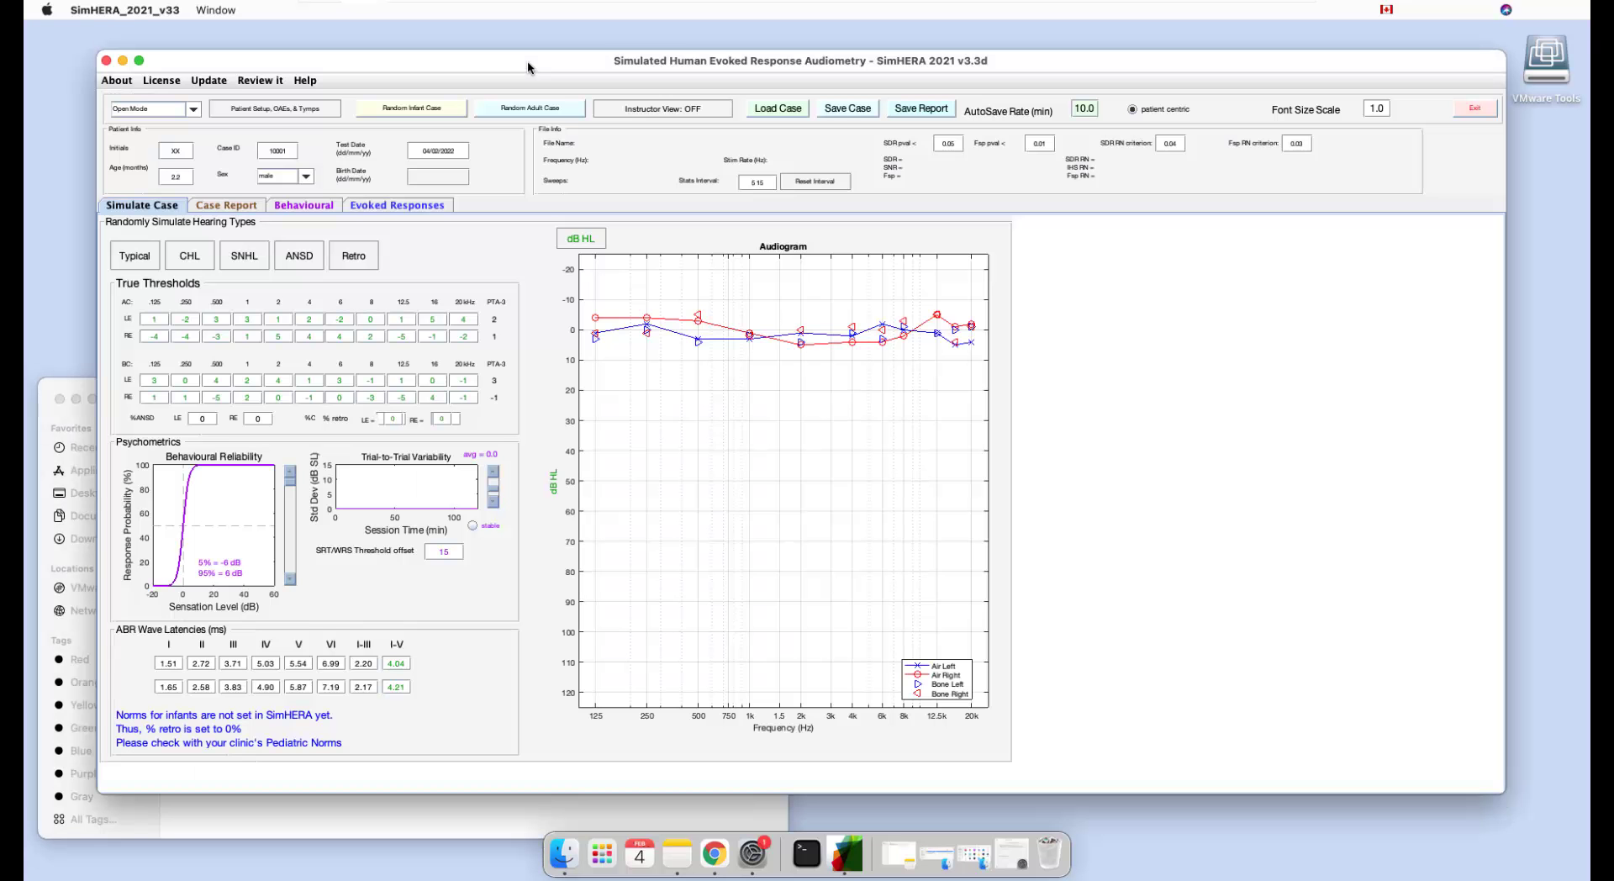
pyautogui.click(222, 81)
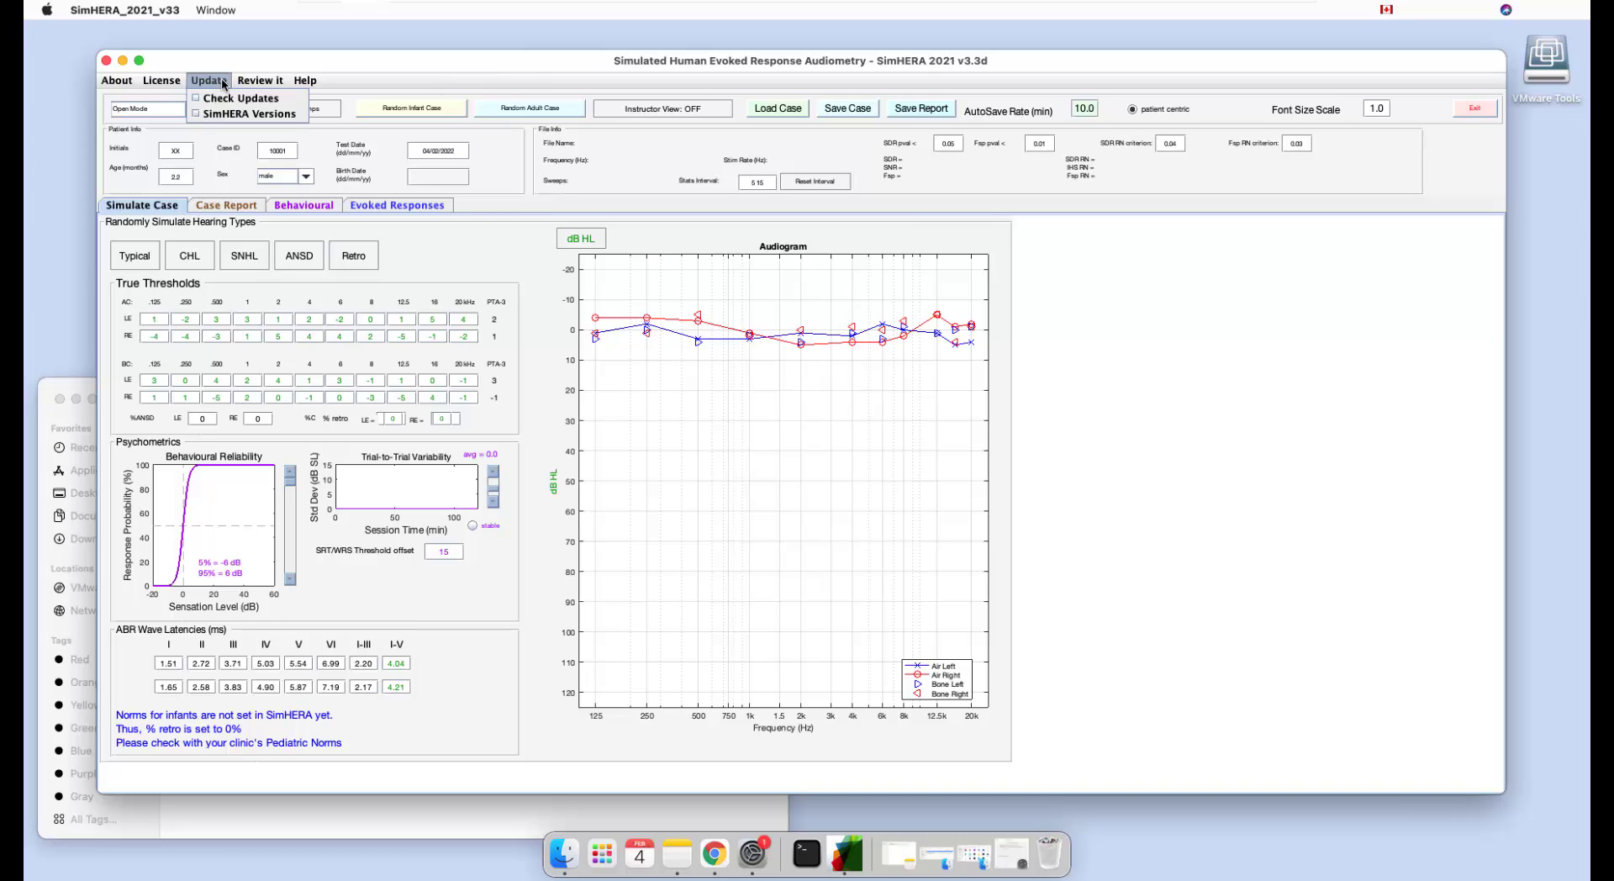
pyautogui.click(212, 62)
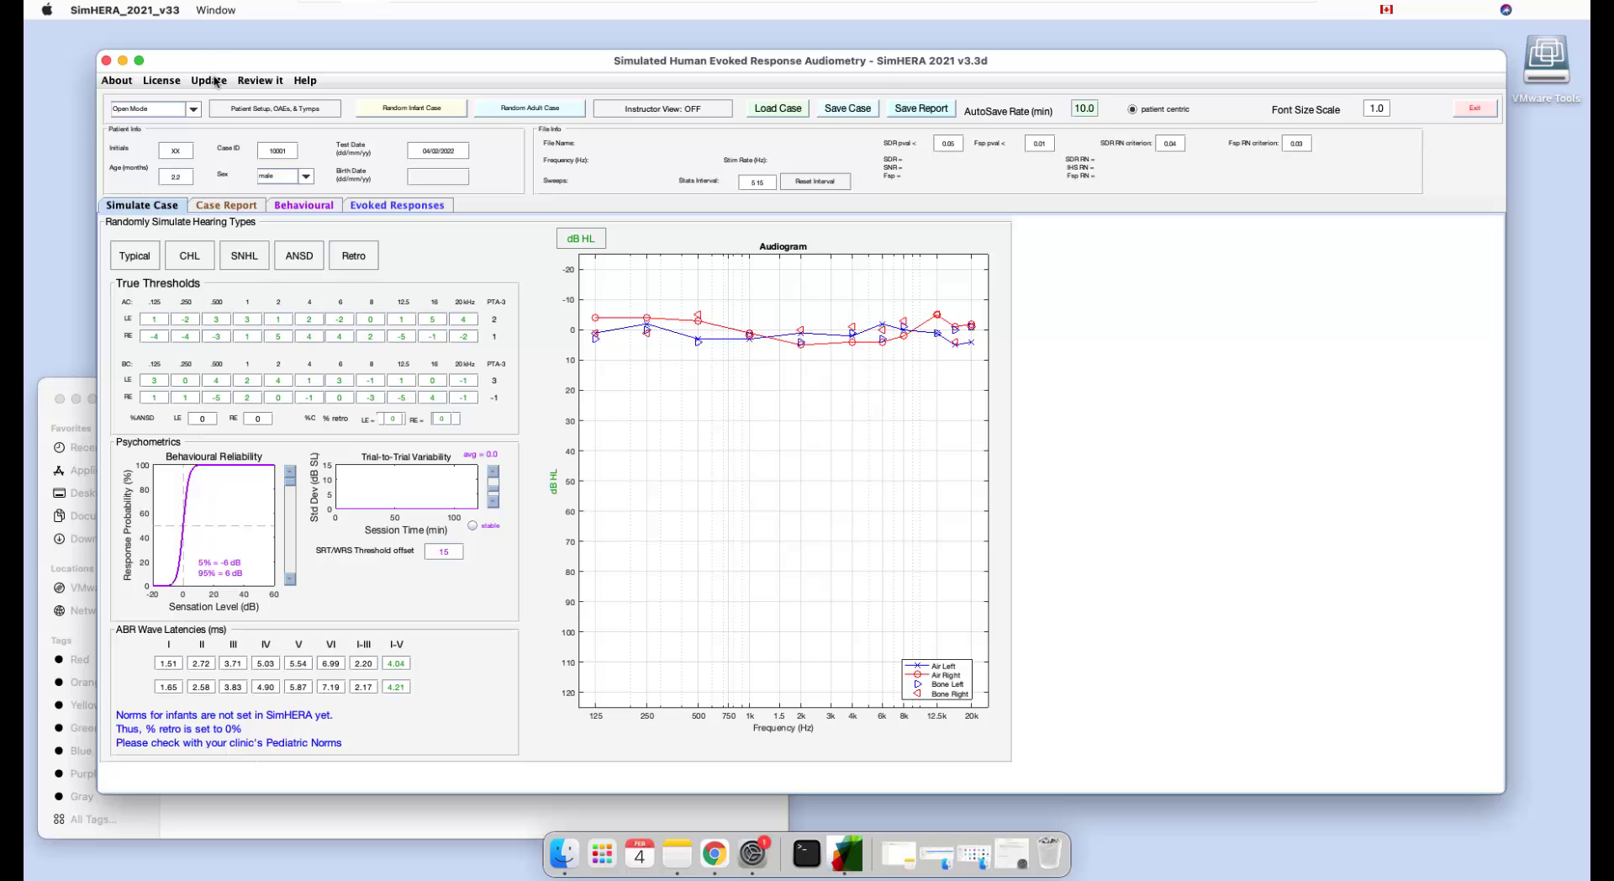
pyautogui.click(215, 81)
pyautogui.click(225, 96)
pyautogui.moveTo(530, 59)
pyautogui.mouseDown()
pyautogui.moveTo(540, 88)
pyautogui.moveTo(530, 72)
pyautogui.mouseUp()
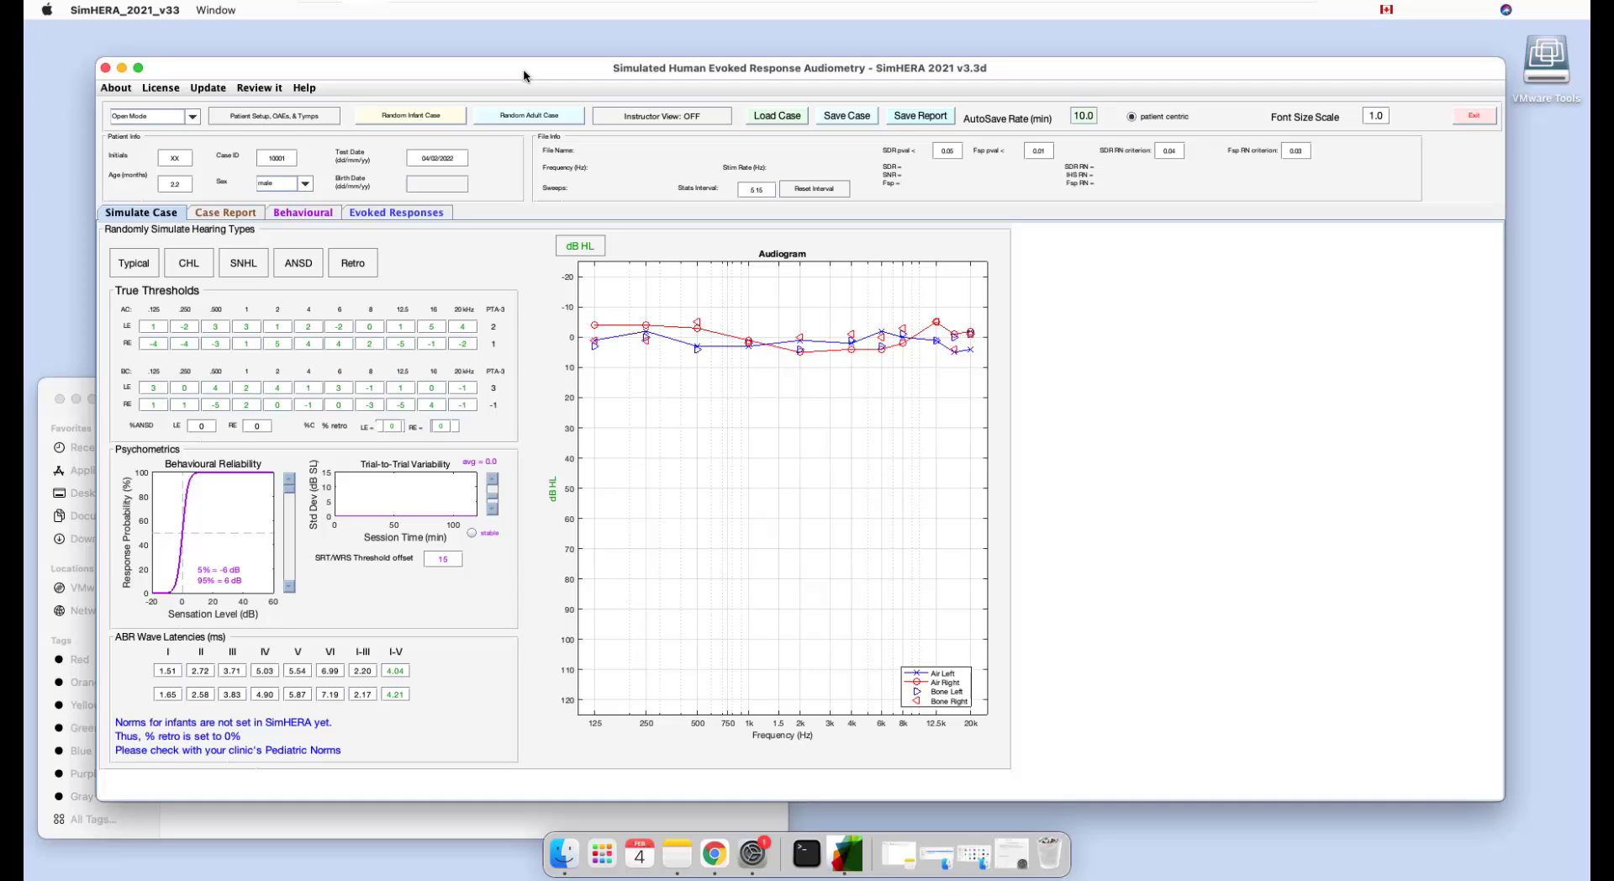
pyautogui.moveTo(523, 68); pyautogui.dragTo(512, 83)
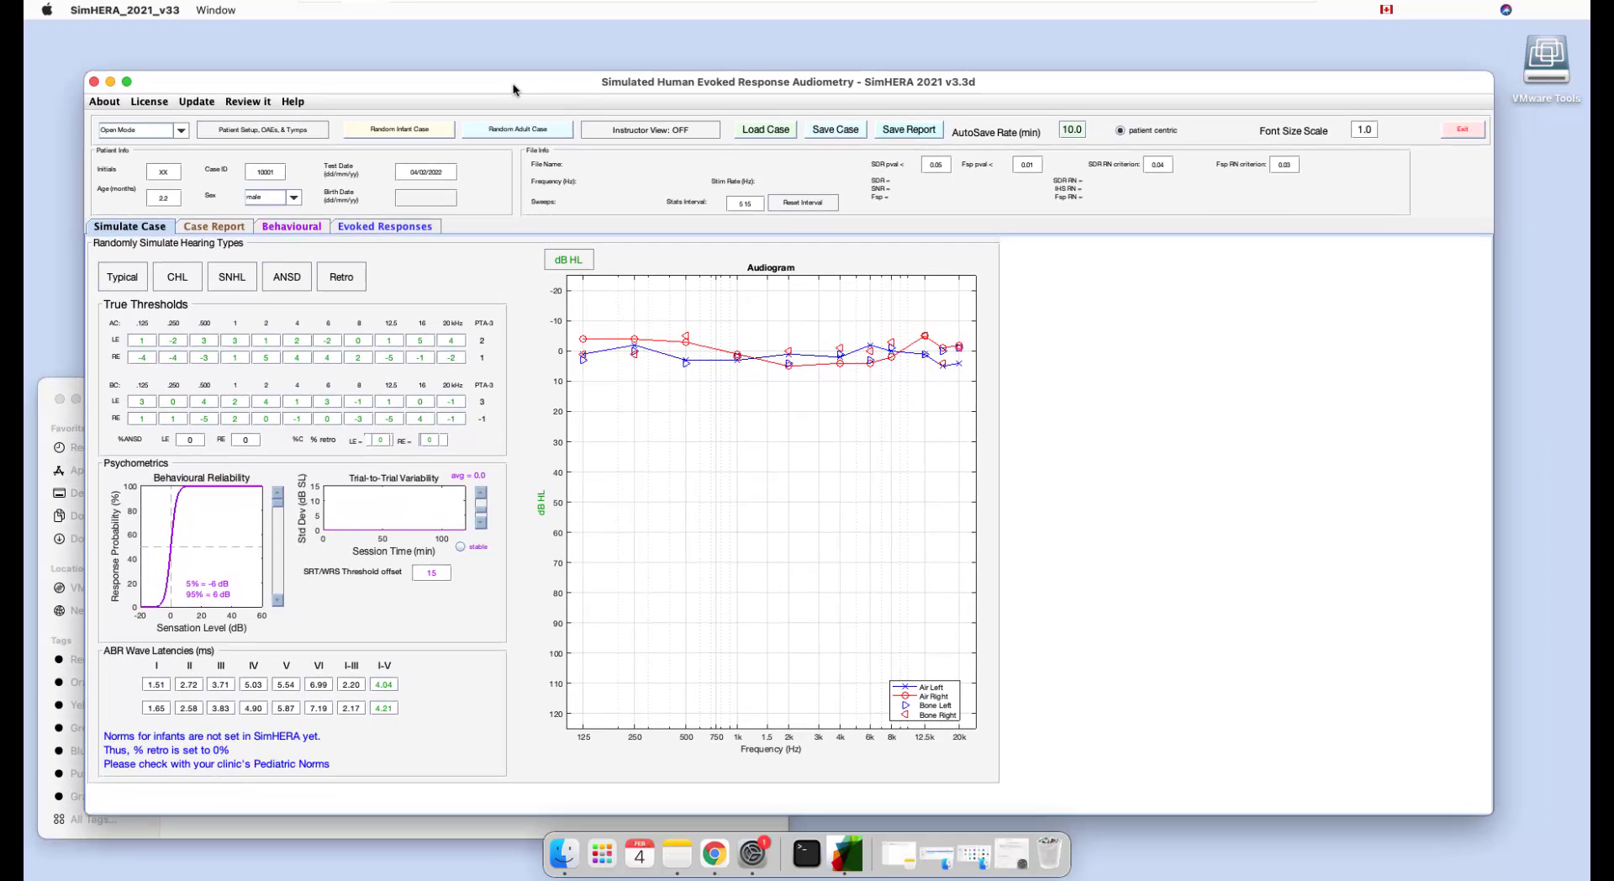
pyautogui.click(206, 102)
pyautogui.click(209, 88)
pyautogui.moveTo(217, 84); pyautogui.dragTo(225, 73)
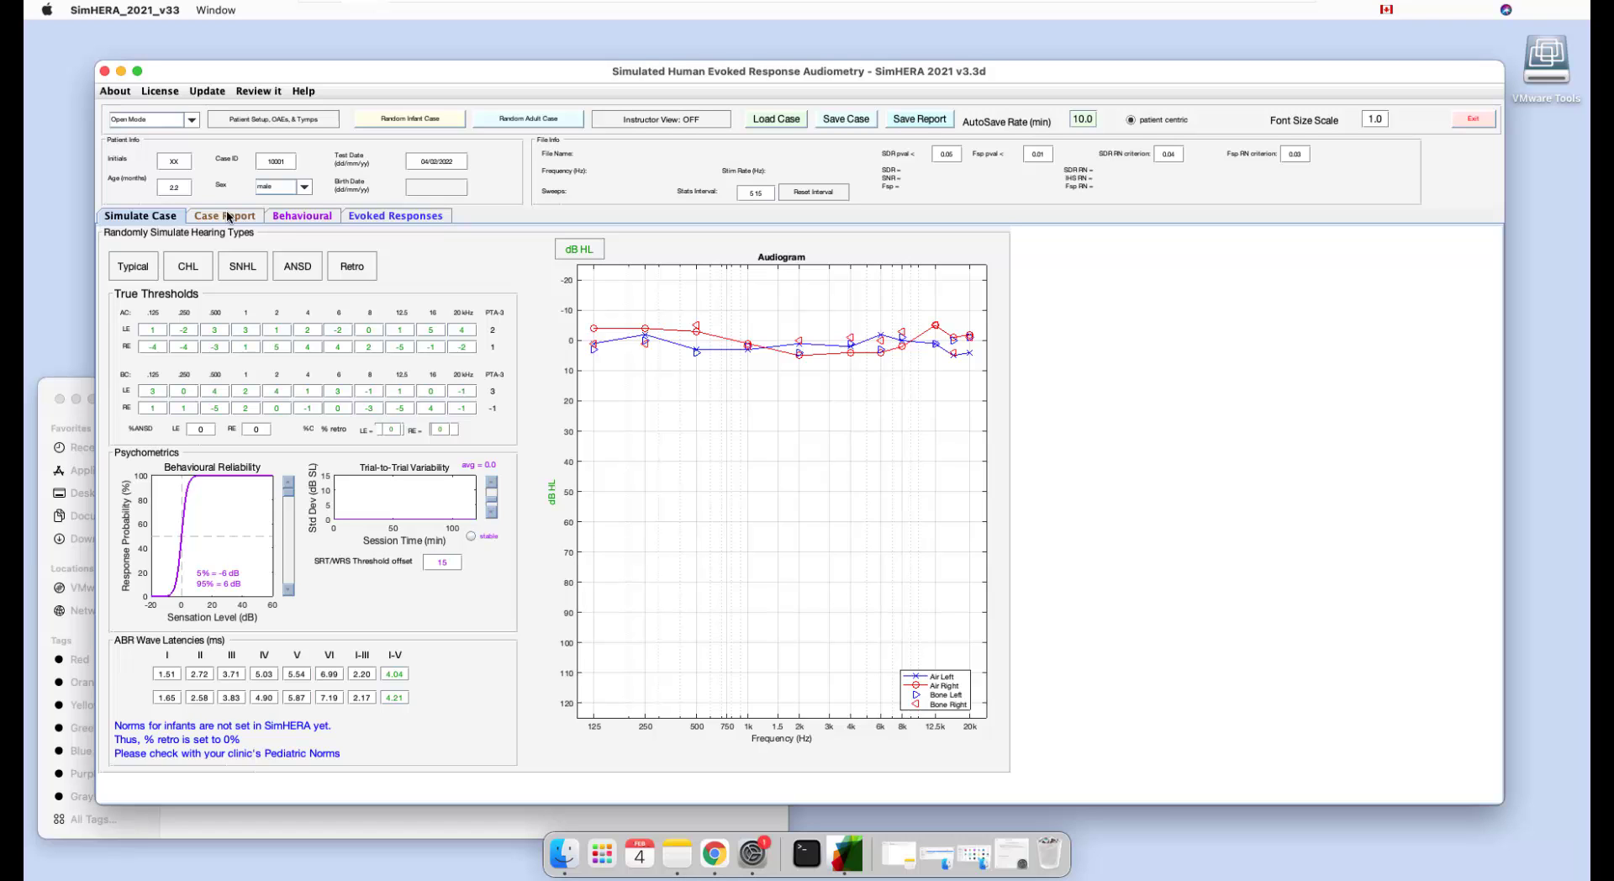
# Switch to Chrome and view the Tutorials section of UBC's SimHERA web page.
pyautogui.click(714, 853)
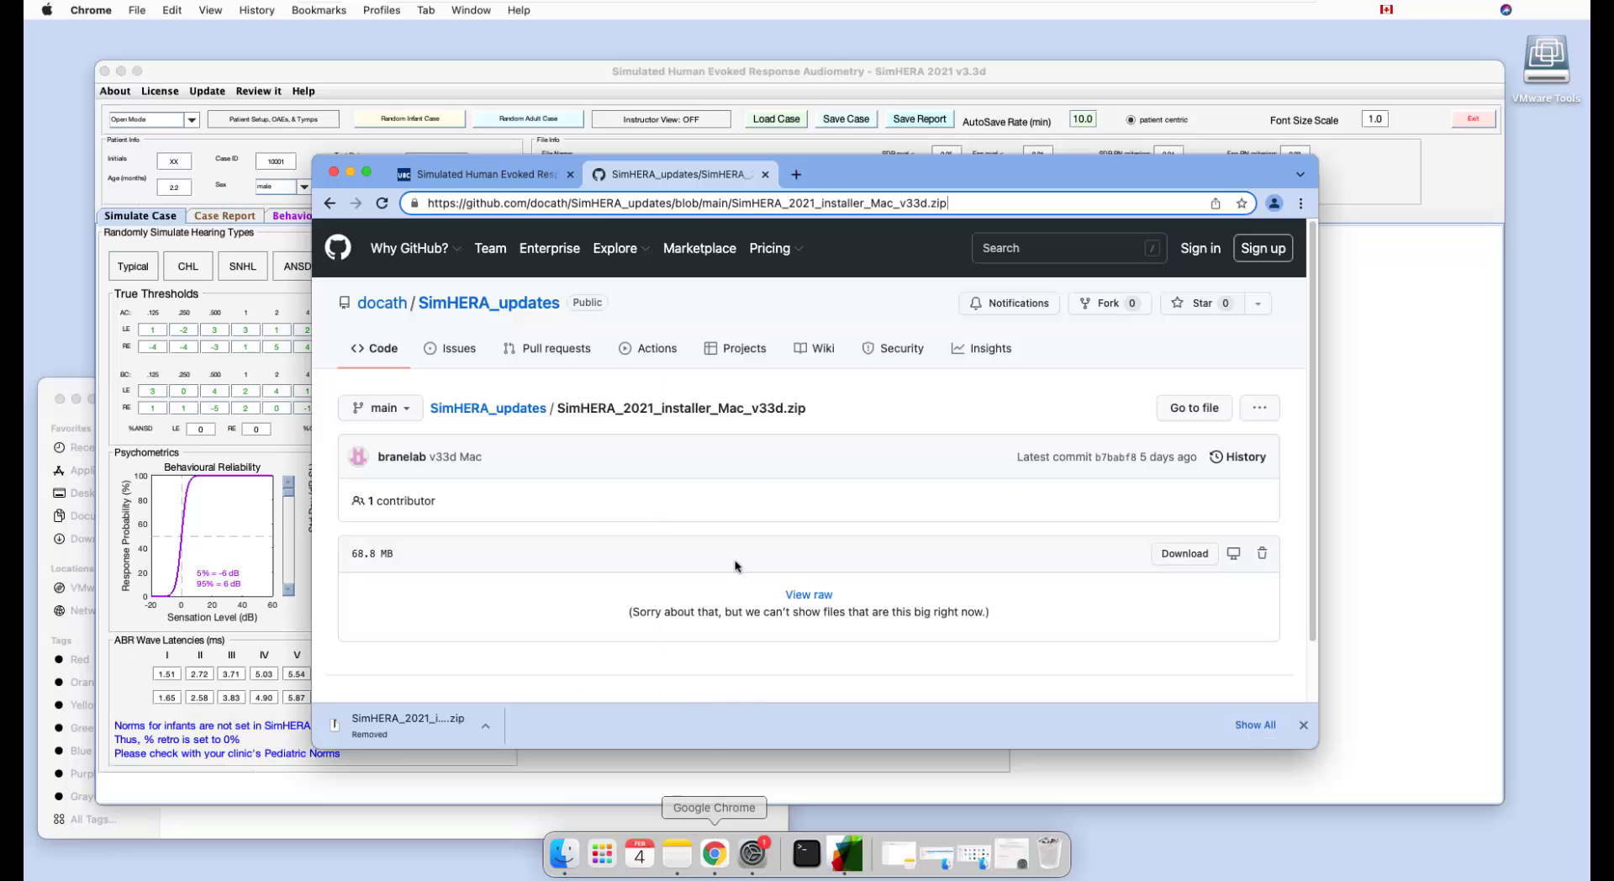
pyautogui.click(528, 173)
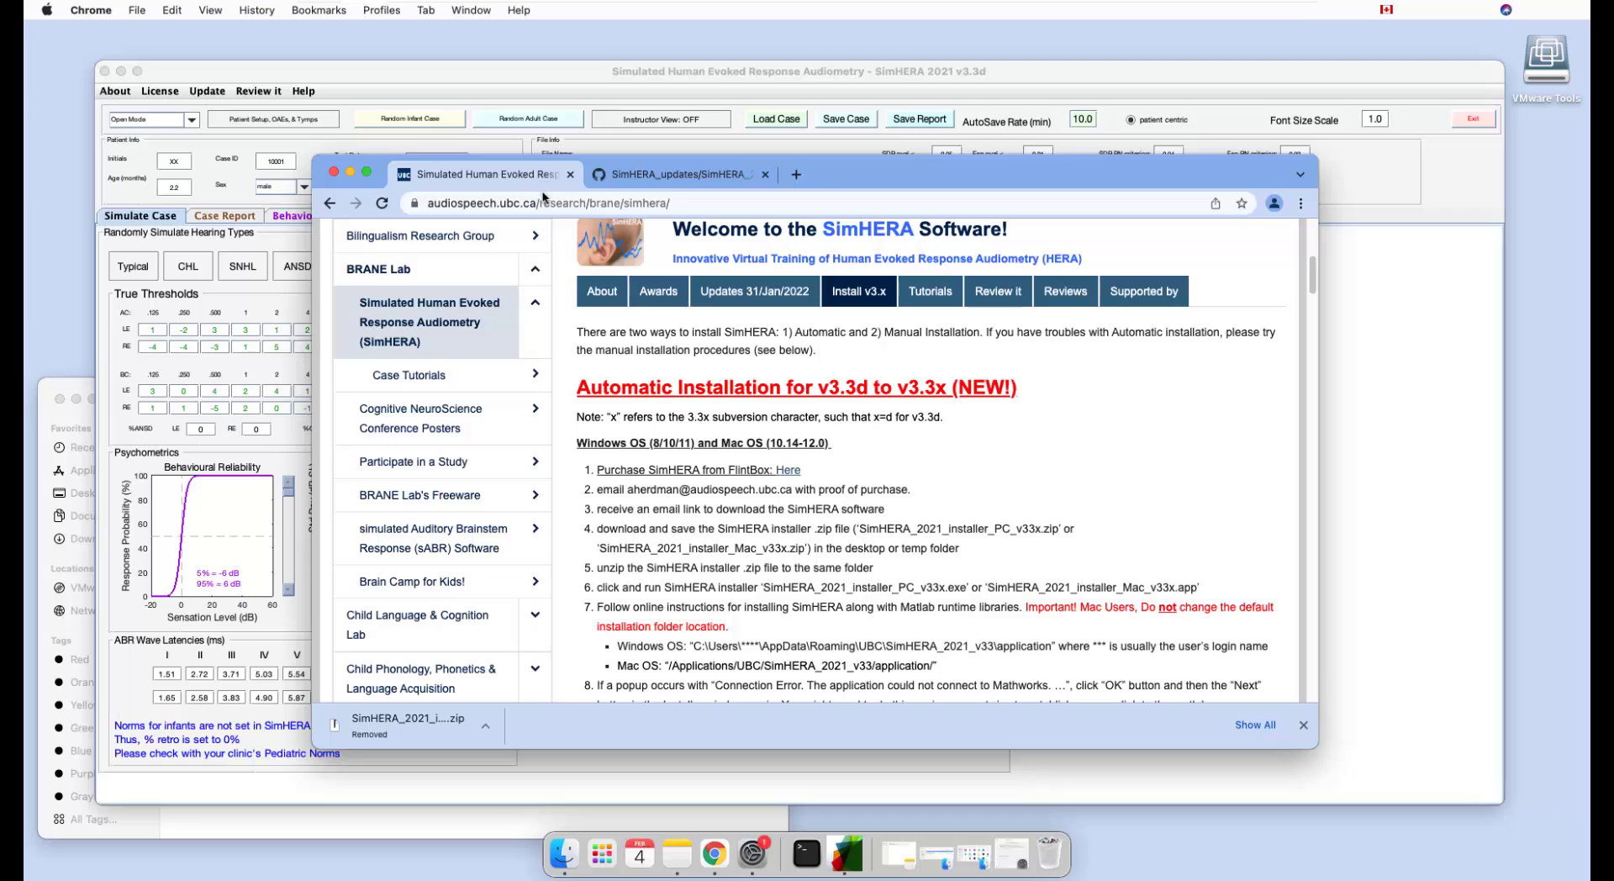
pyautogui.click(940, 294)
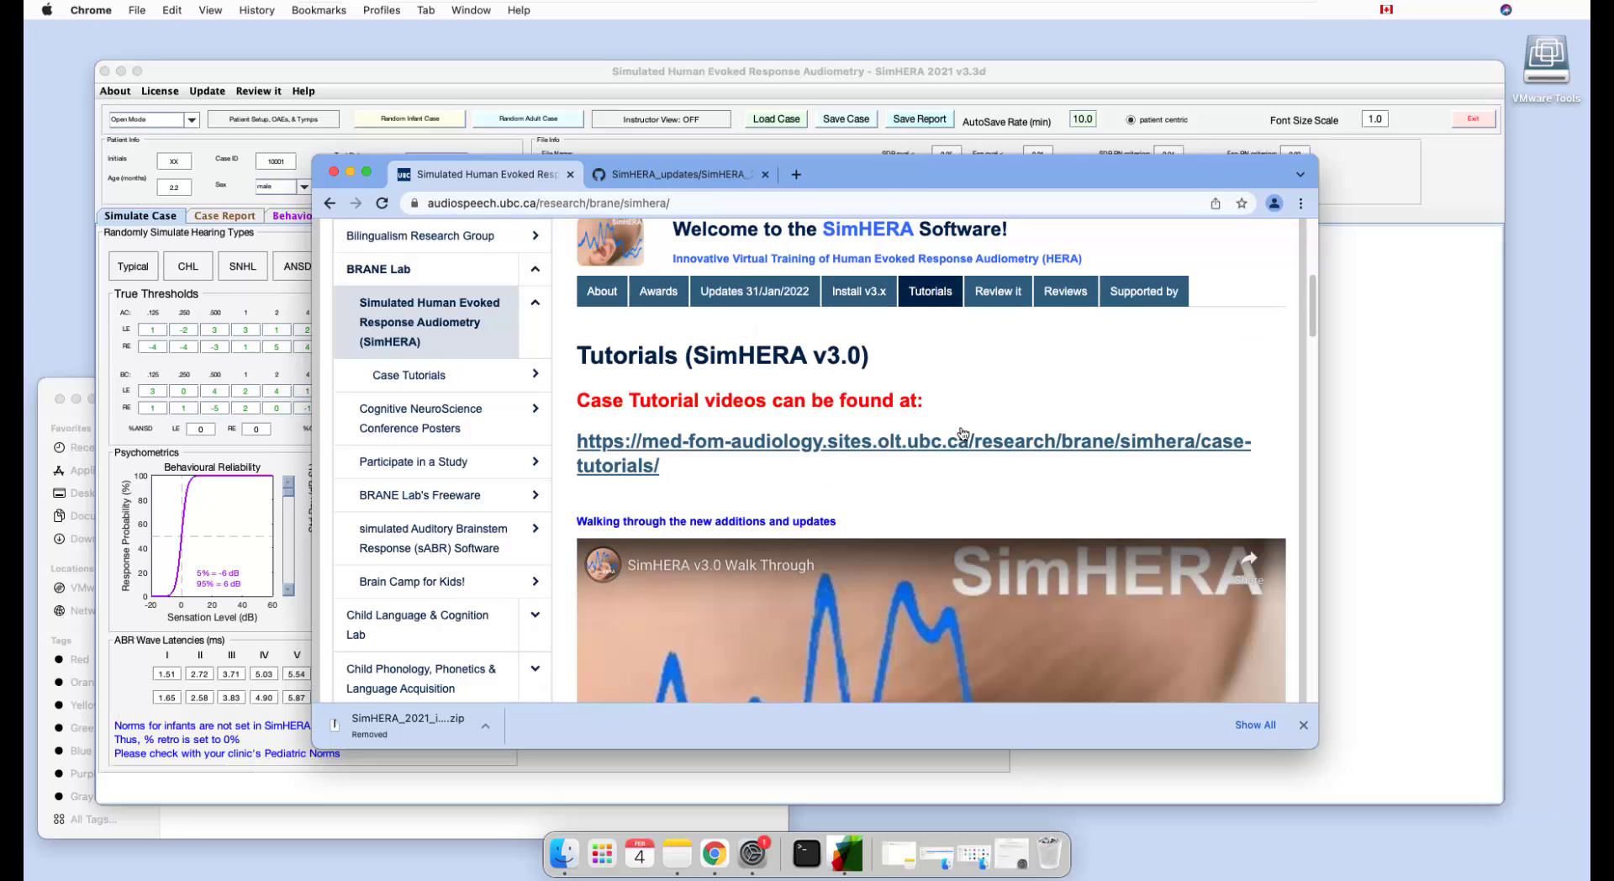
# Look through the tutorial videos on the SimHERA page, from the v3.0 walk-through to the v1.2 and v1.0 sections.
pyautogui.scroll(-1, 868, 468)
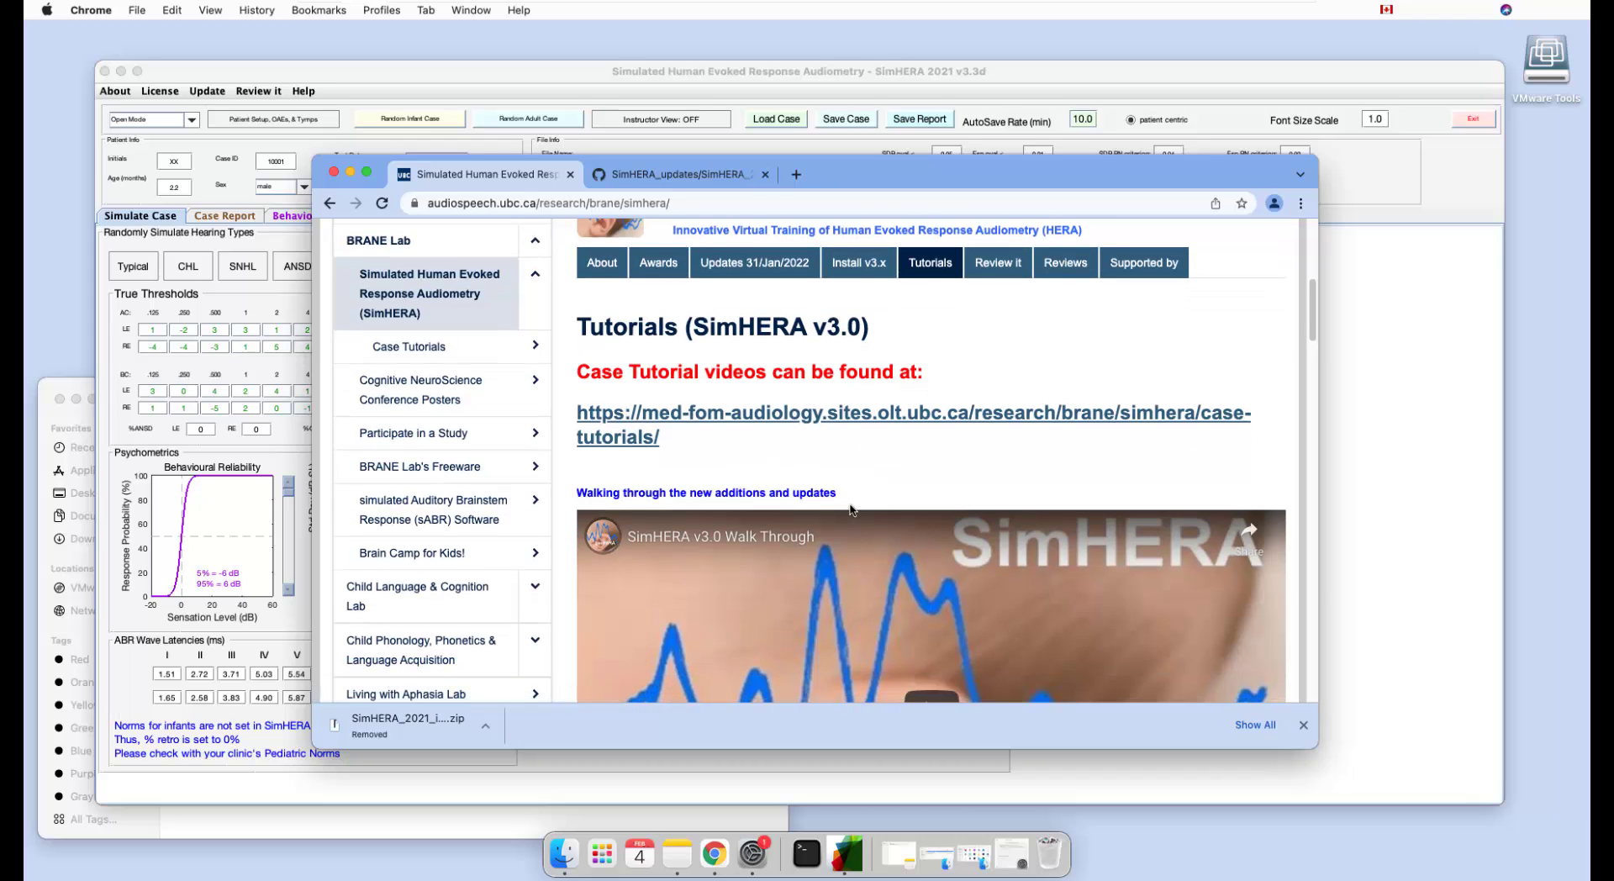
pyautogui.scroll(-1, 851, 510)
pyautogui.scroll(-10, 878, 471)
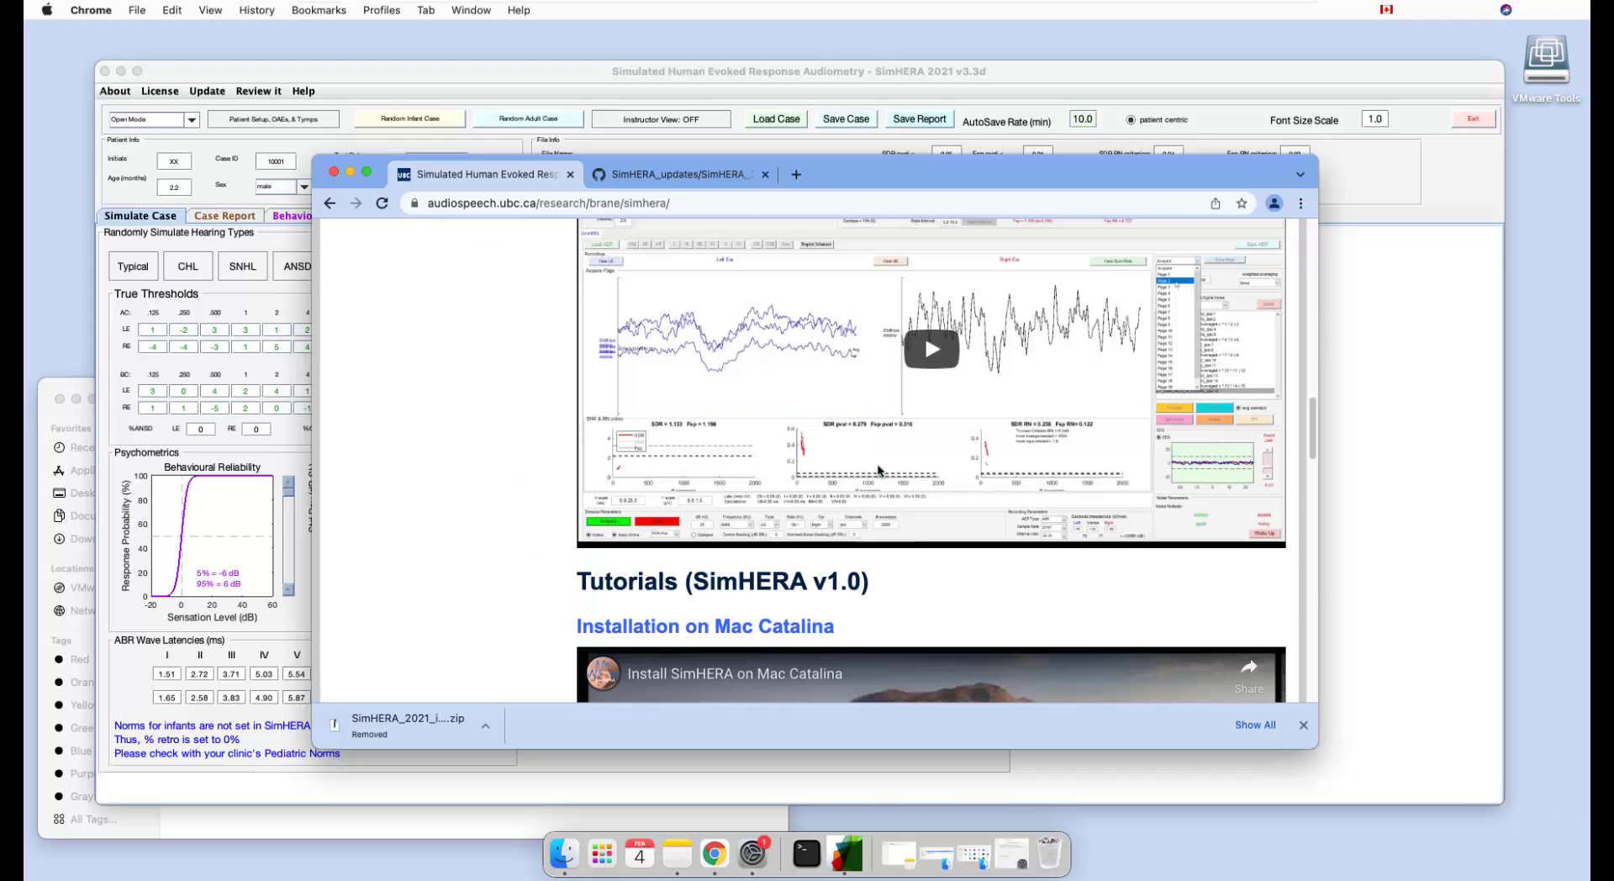
pyautogui.scroll(-10, 879, 472)
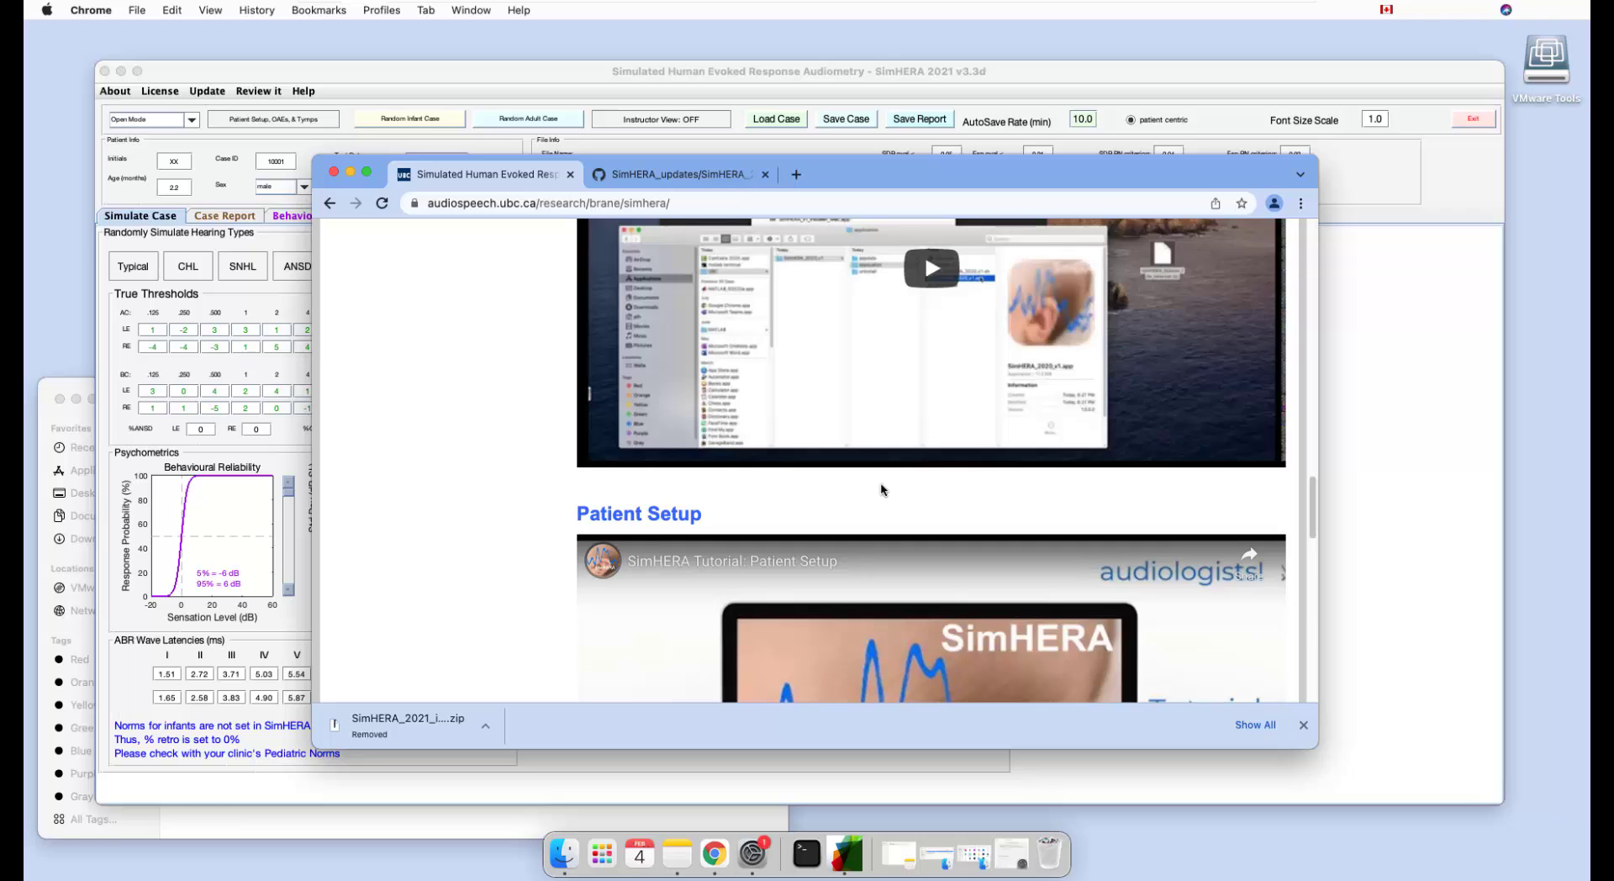
pyautogui.scroll(-10, 880, 480)
pyautogui.scroll(10, 886, 477)
pyautogui.scroll(15, 888, 476)
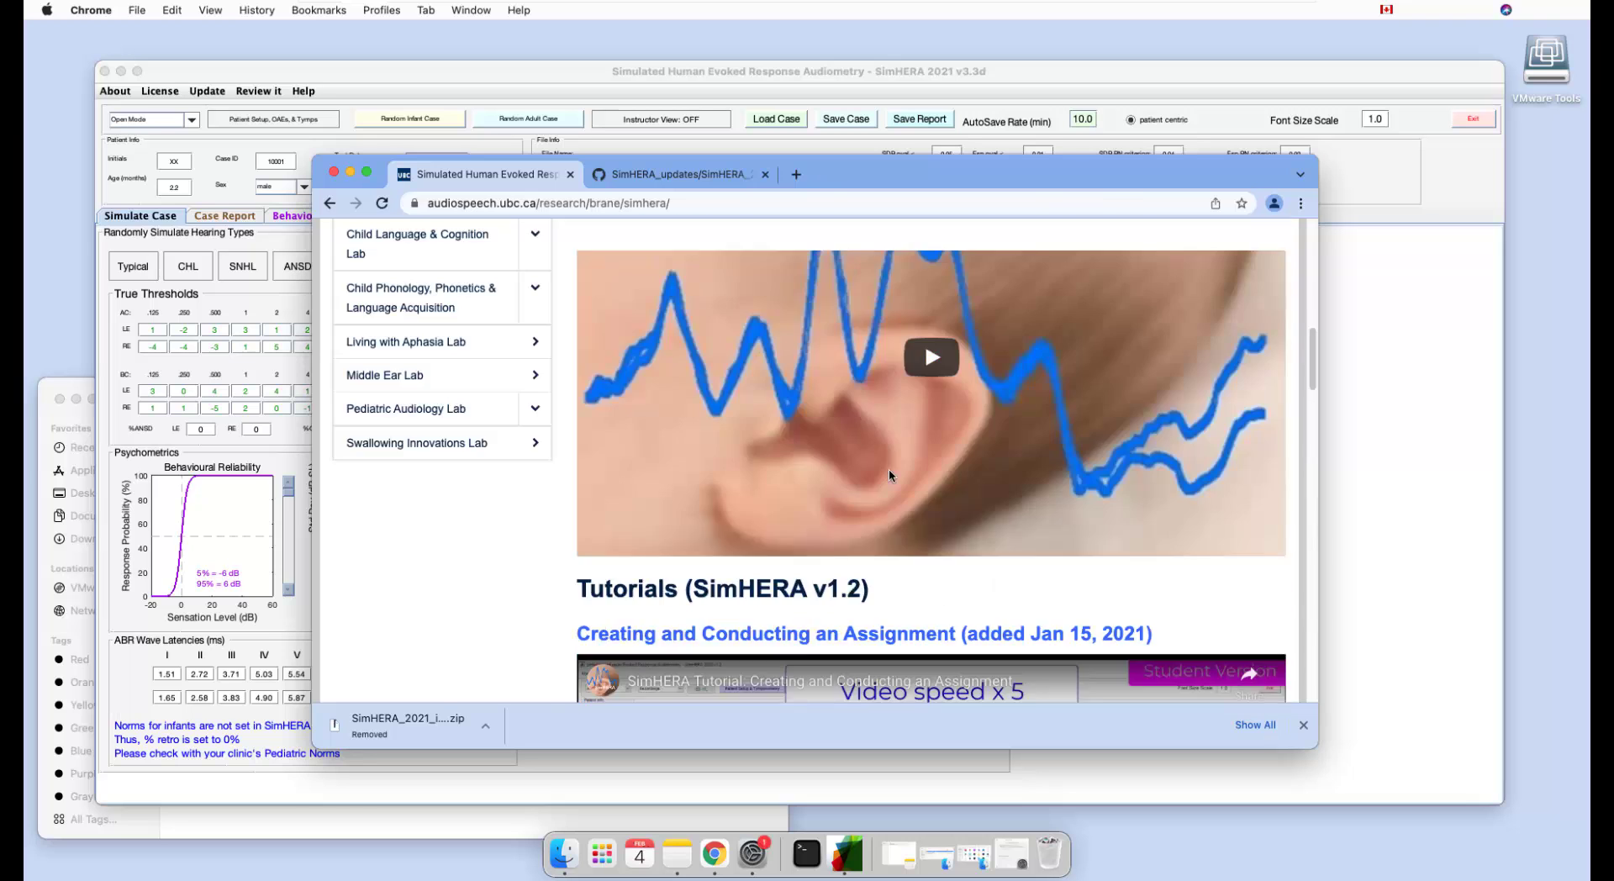
pyautogui.scroll(-2, 928, 563)
pyautogui.scroll(-2, 933, 556)
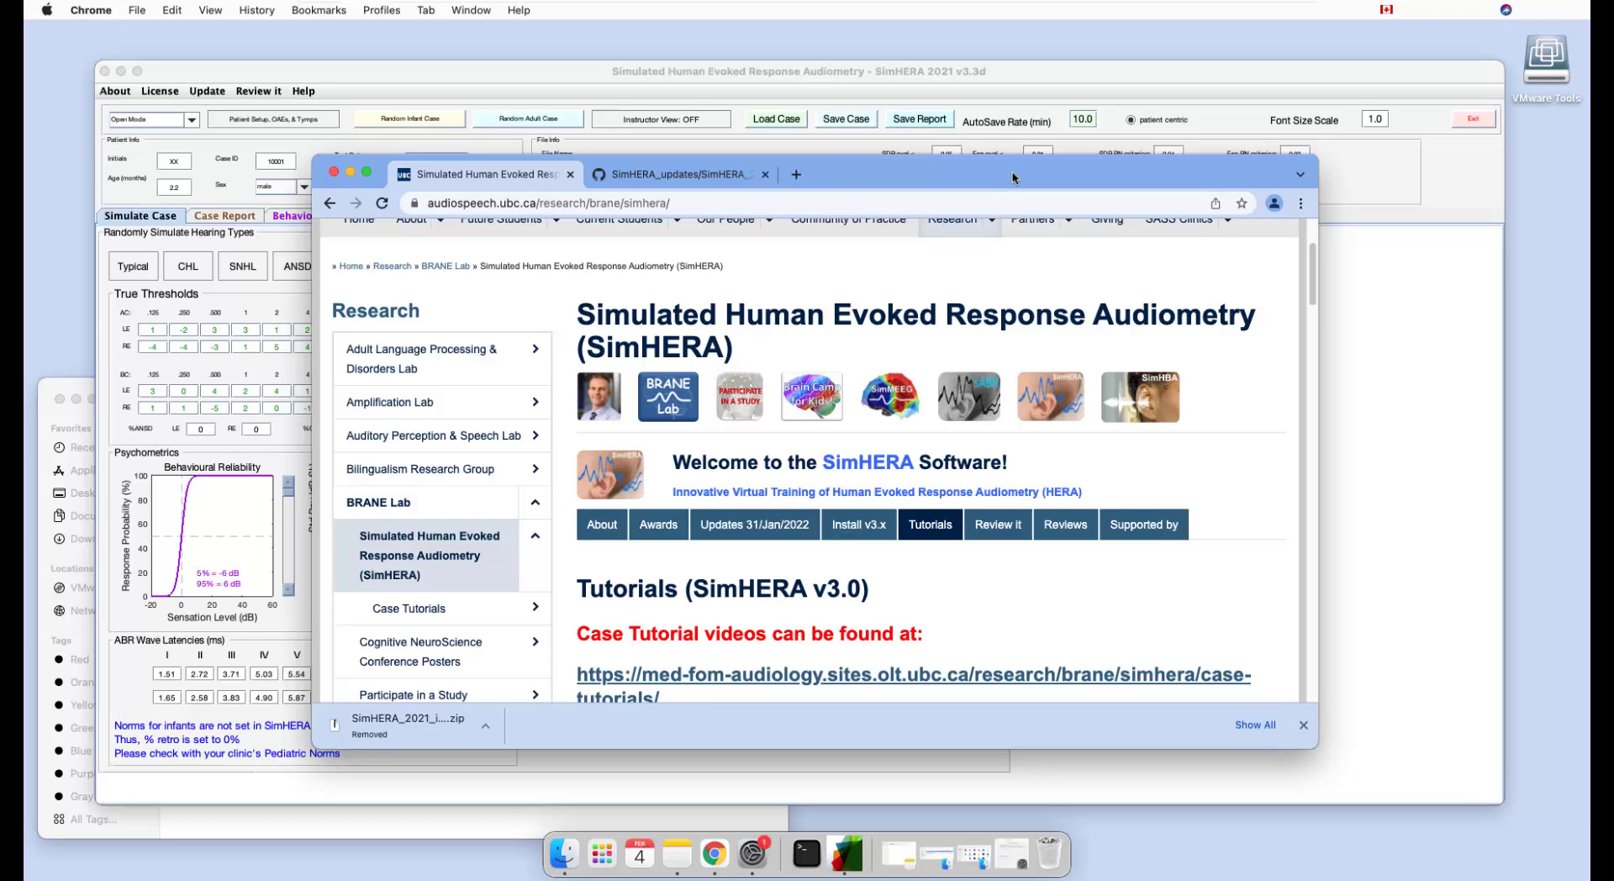
# Return to SimHERA, view its Evoked Responses and Behavioural pages, and close the SimHERA window.
pyautogui.moveTo(1009, 181); pyautogui.dragTo(1210, 226)
pyautogui.click(402, 217)
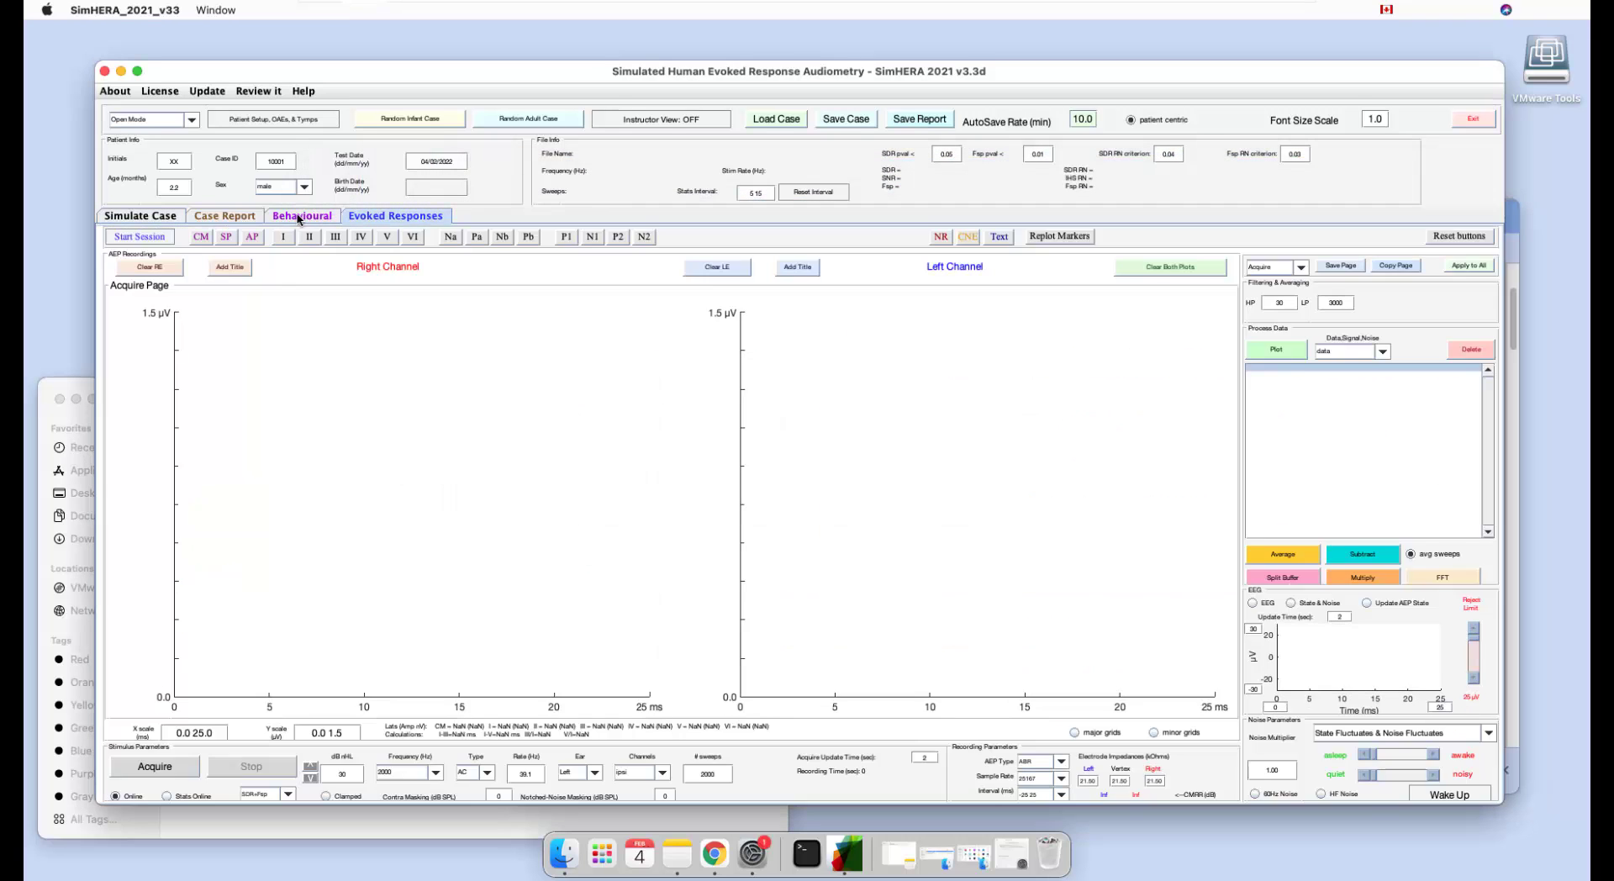
pyautogui.click(302, 216)
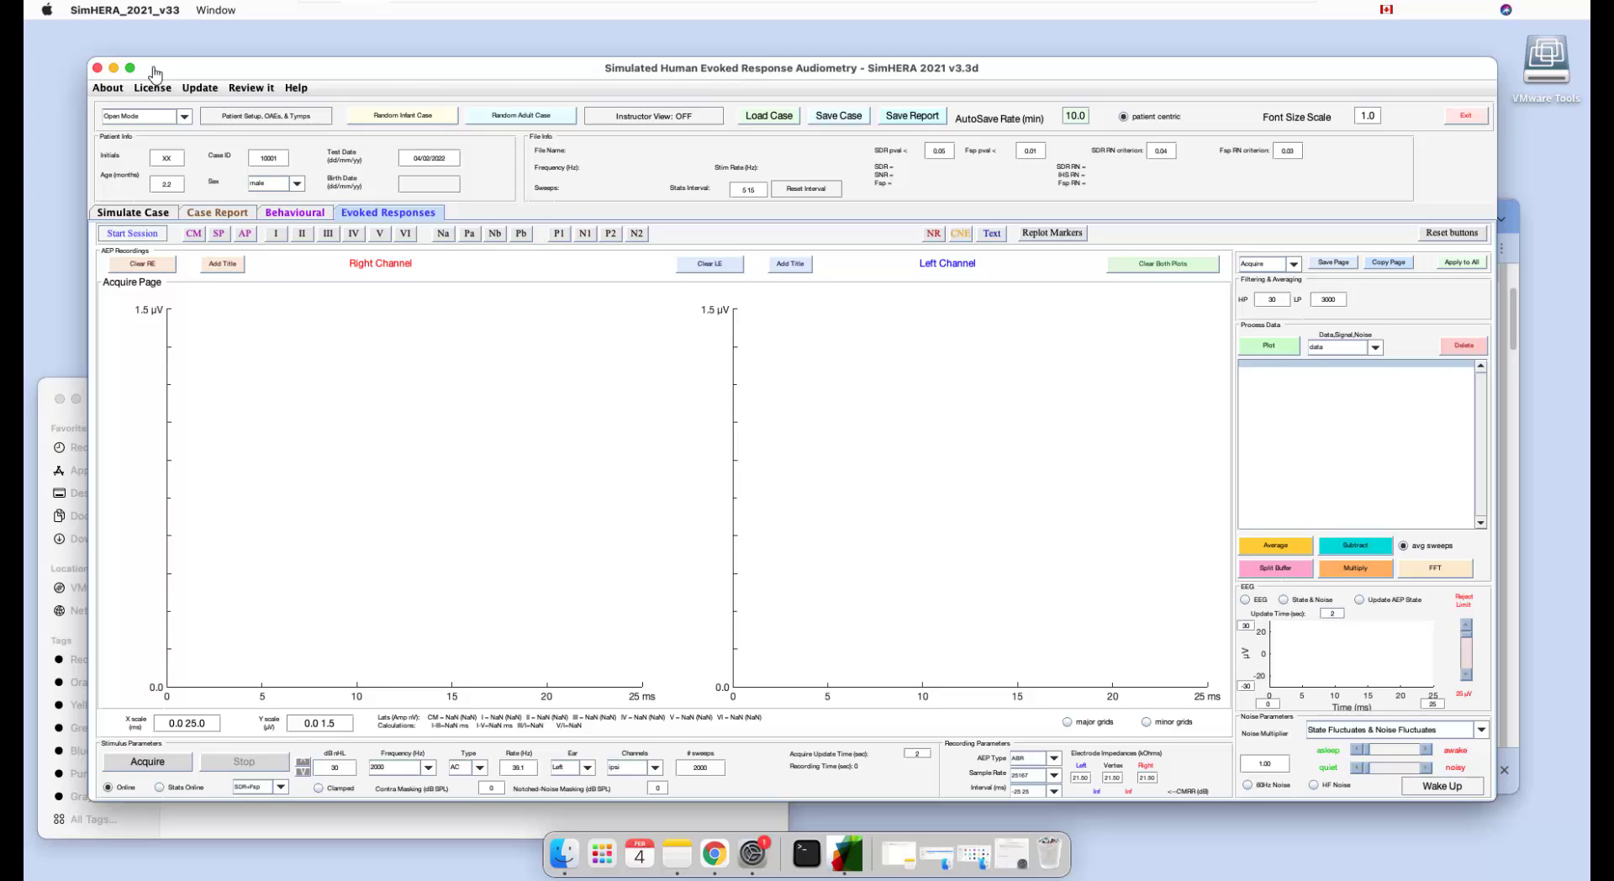
pyautogui.click(97, 70)
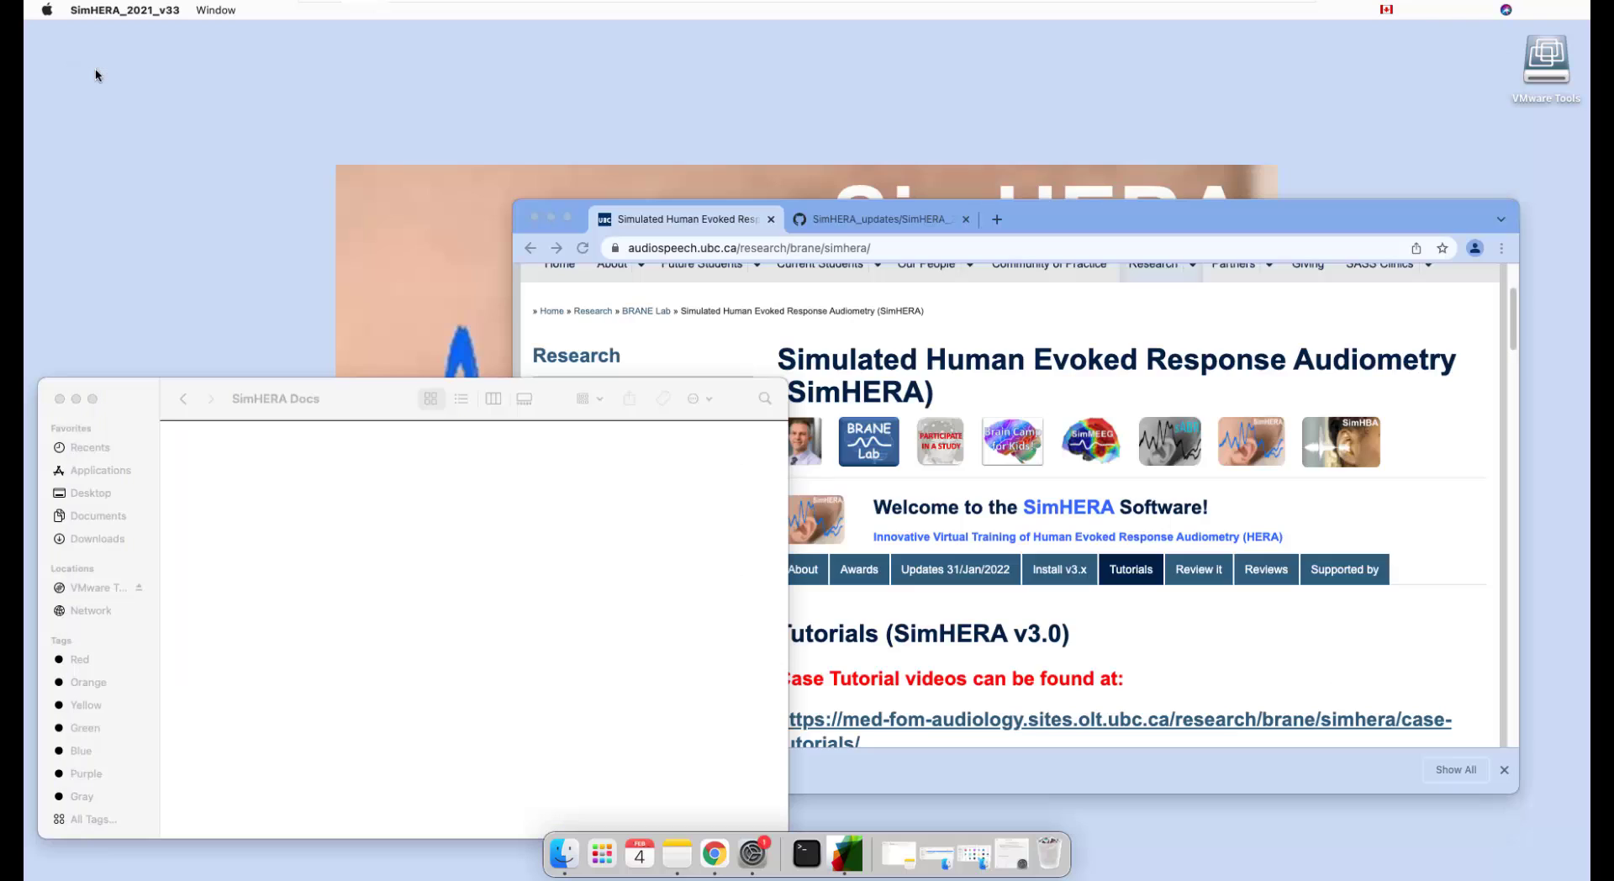
# Switch to System Preferences and open the General settings of Security & Privacy.
pyautogui.click(752, 856)
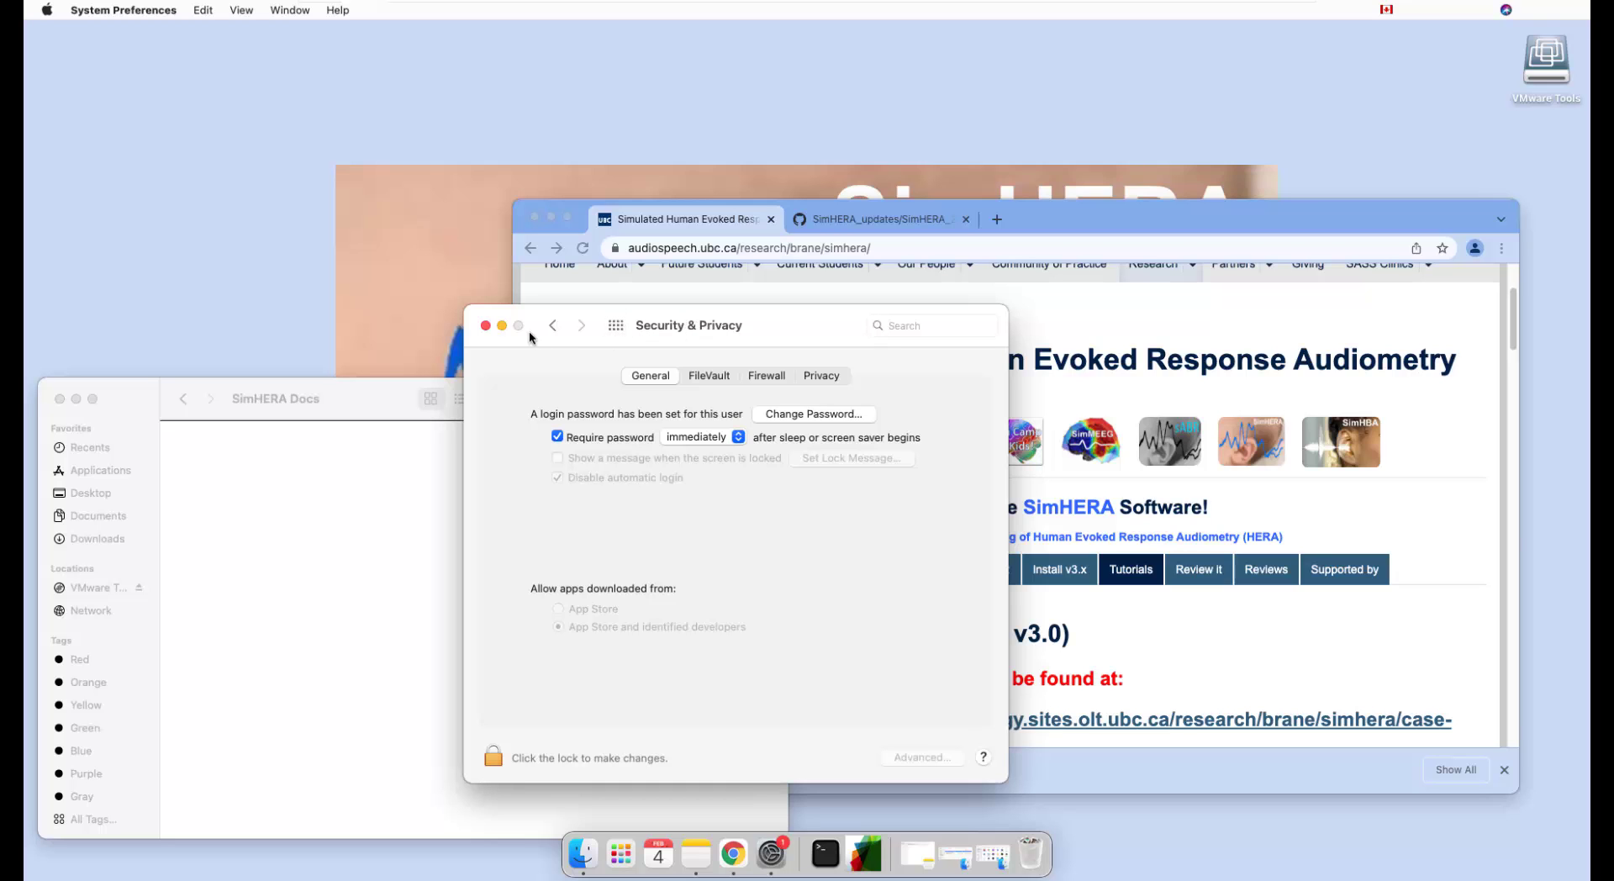
pyautogui.click(553, 326)
pyautogui.click(837, 561)
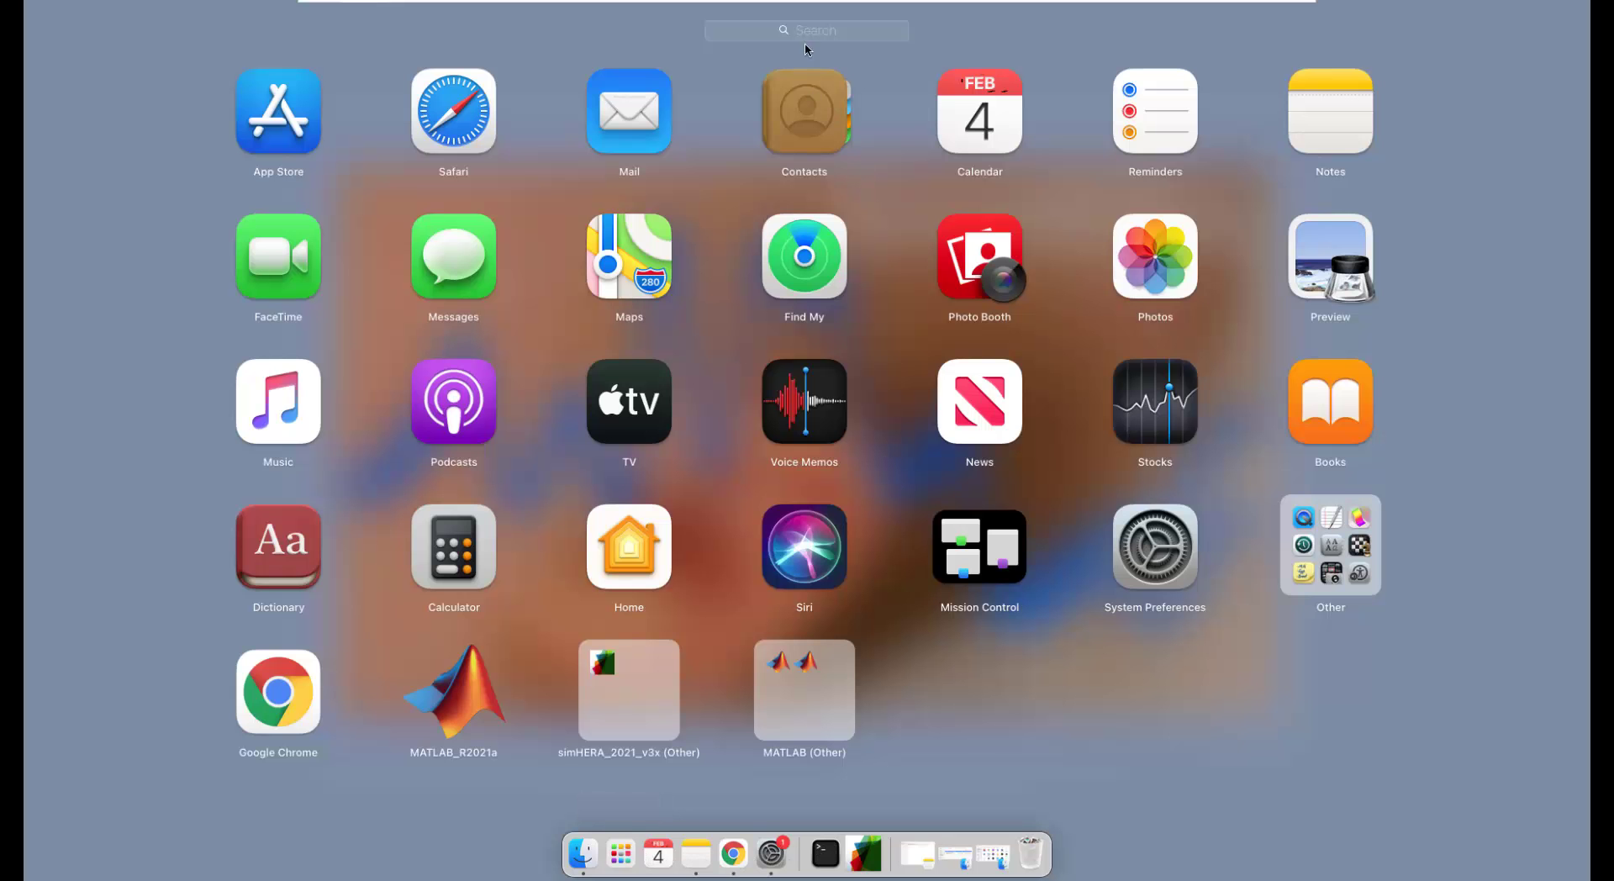
# Search the installed applications for "terminal" and launch Terminal.
pyautogui.click(803, 32)
pyautogui.write('terminal')
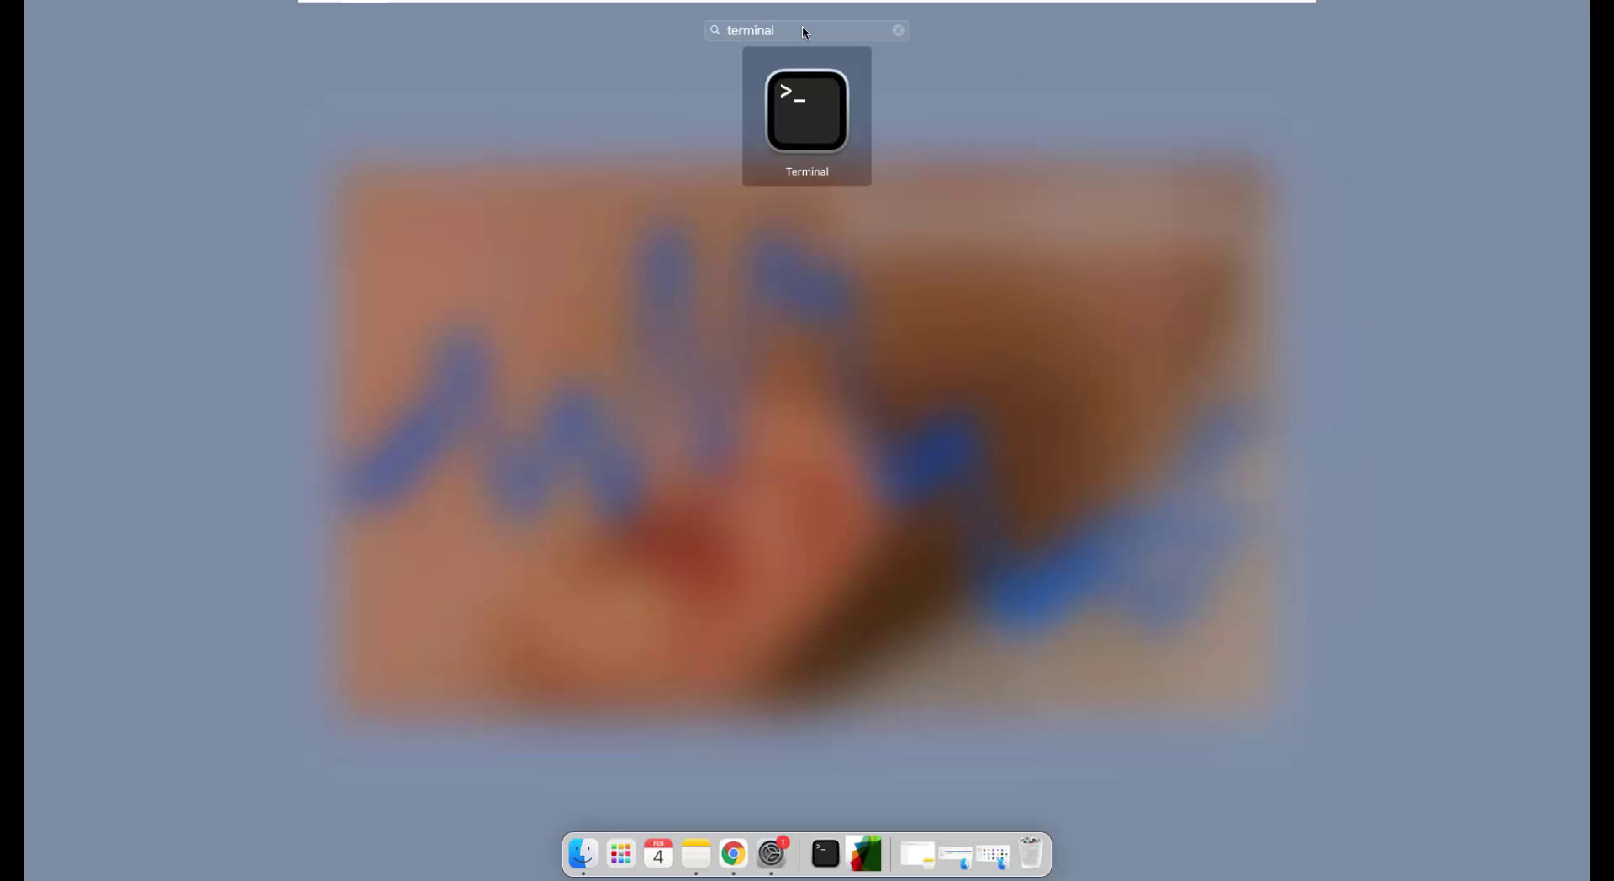
pyautogui.click(795, 113)
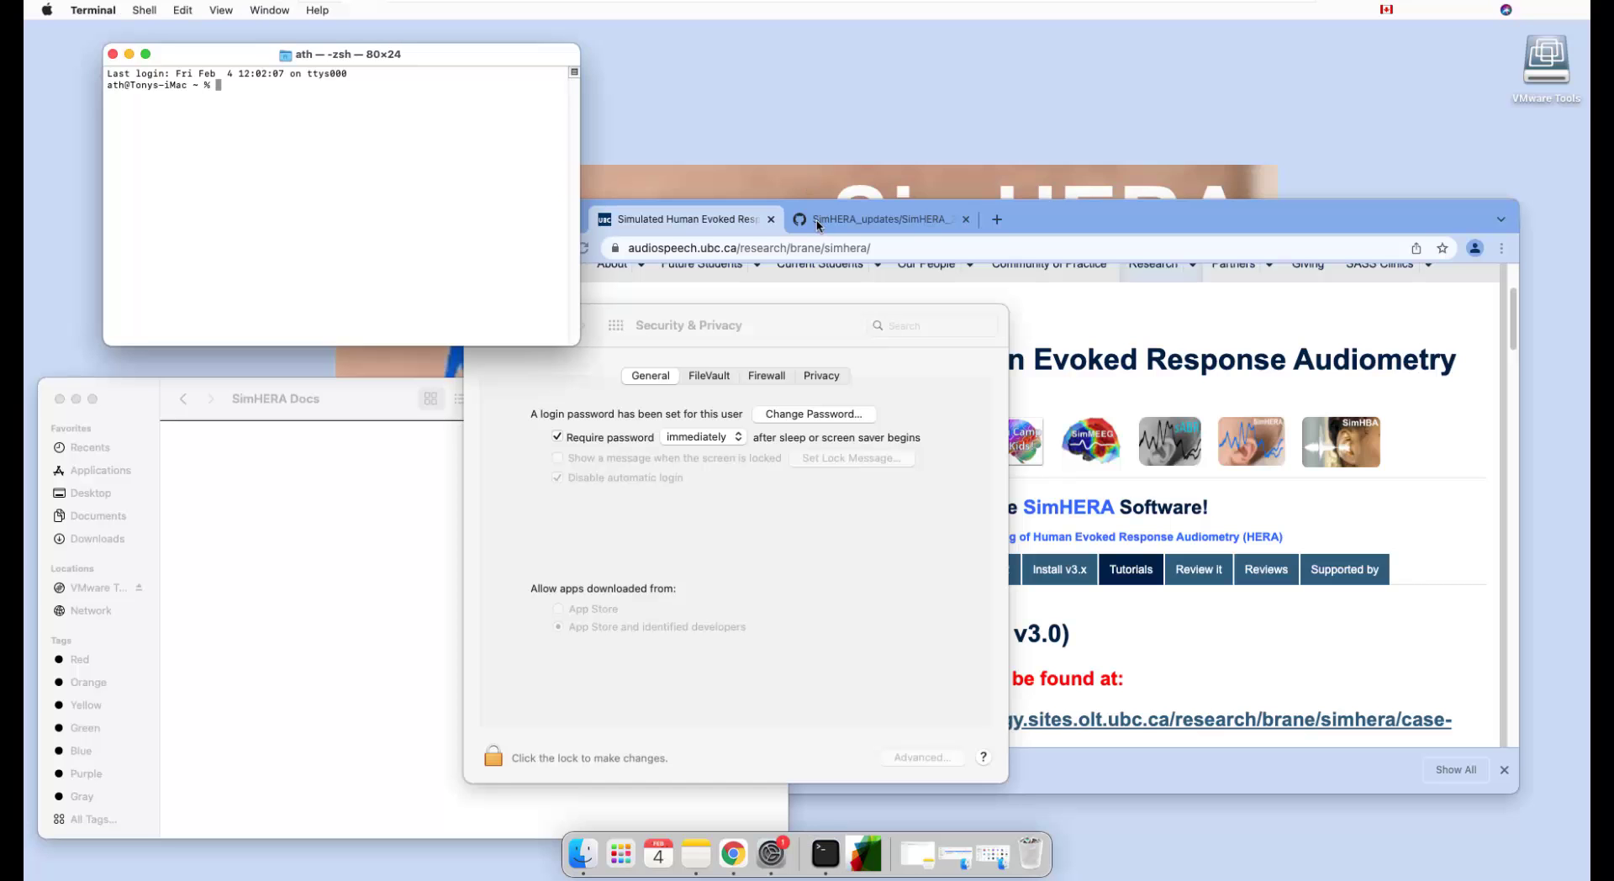
# Arrange the Security & Privacy and Terminal windows side by side so that neither covers the other.
pyautogui.click(728, 297)
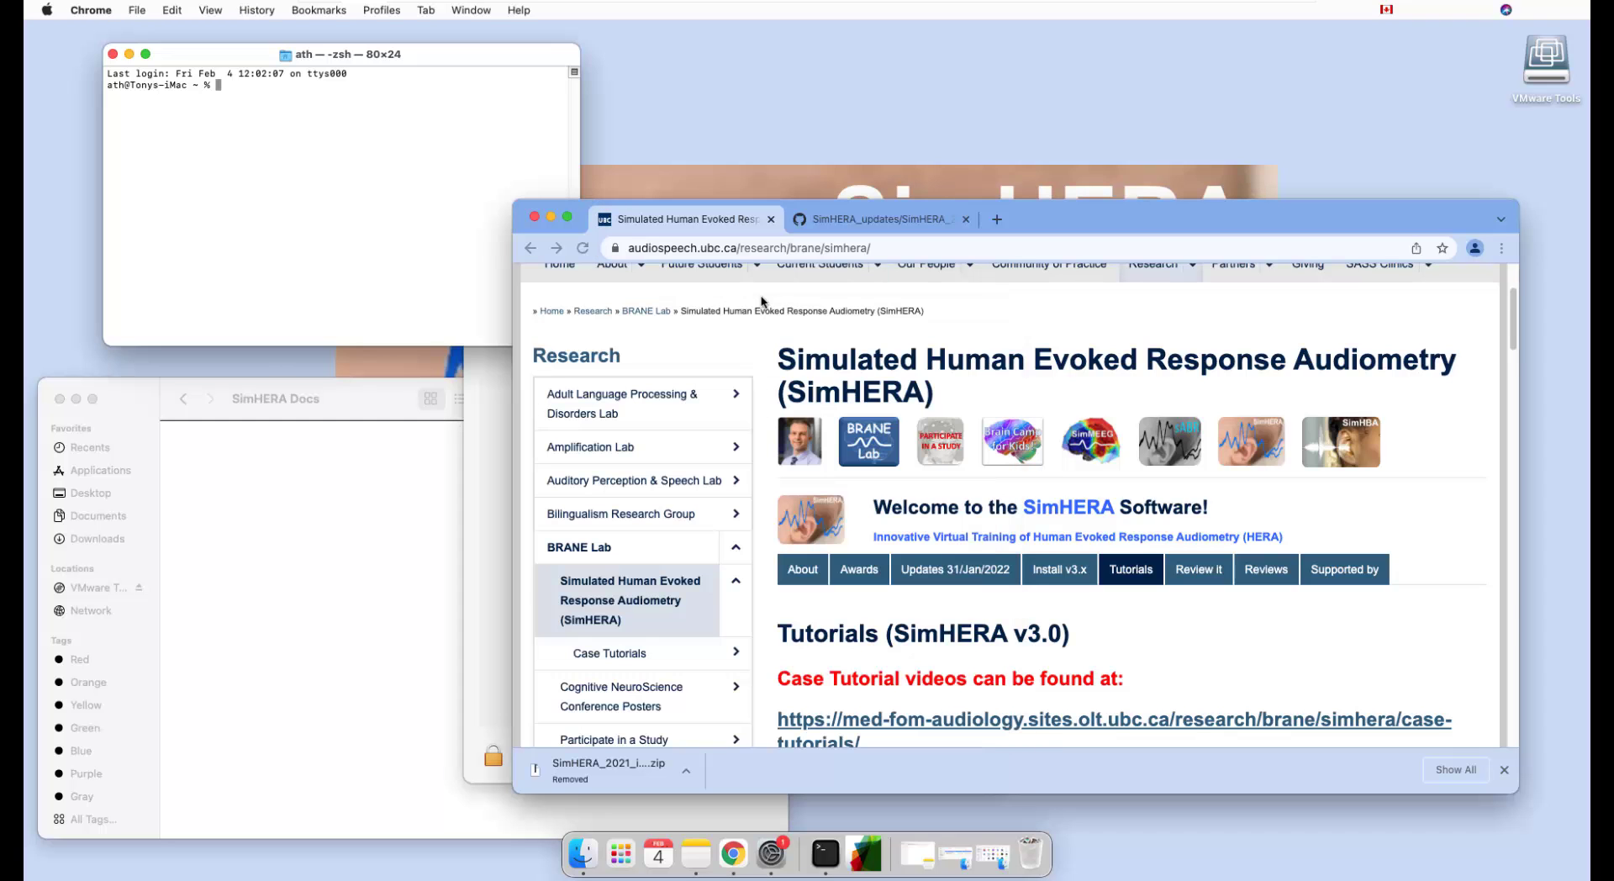
pyautogui.click(482, 497)
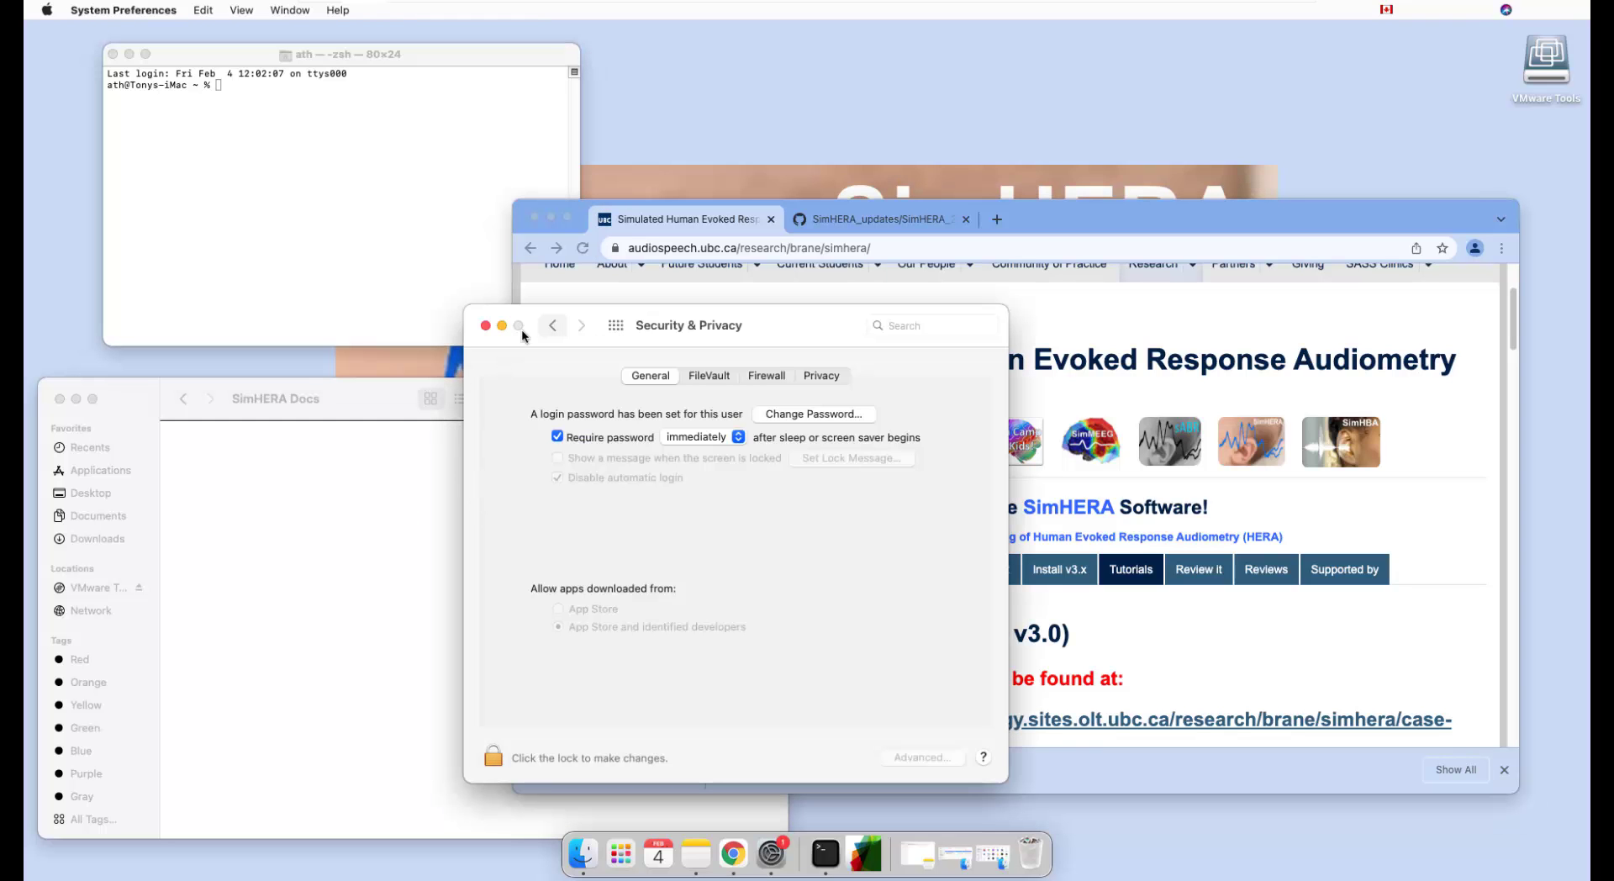
pyautogui.moveTo(798, 319); pyautogui.dragTo(998, 104)
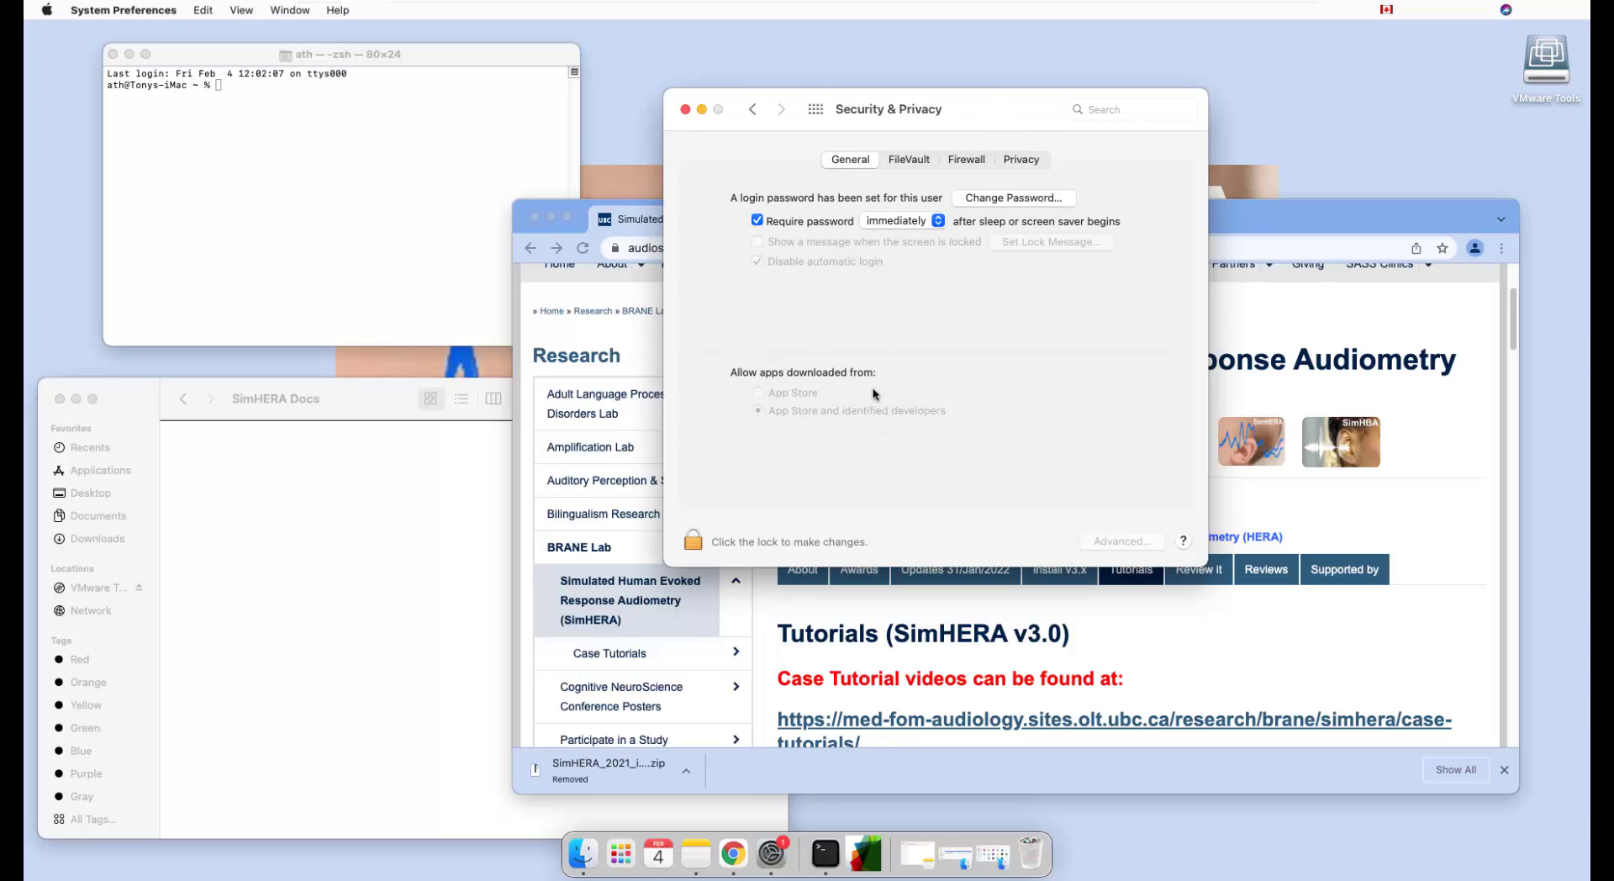
pyautogui.click(383, 205)
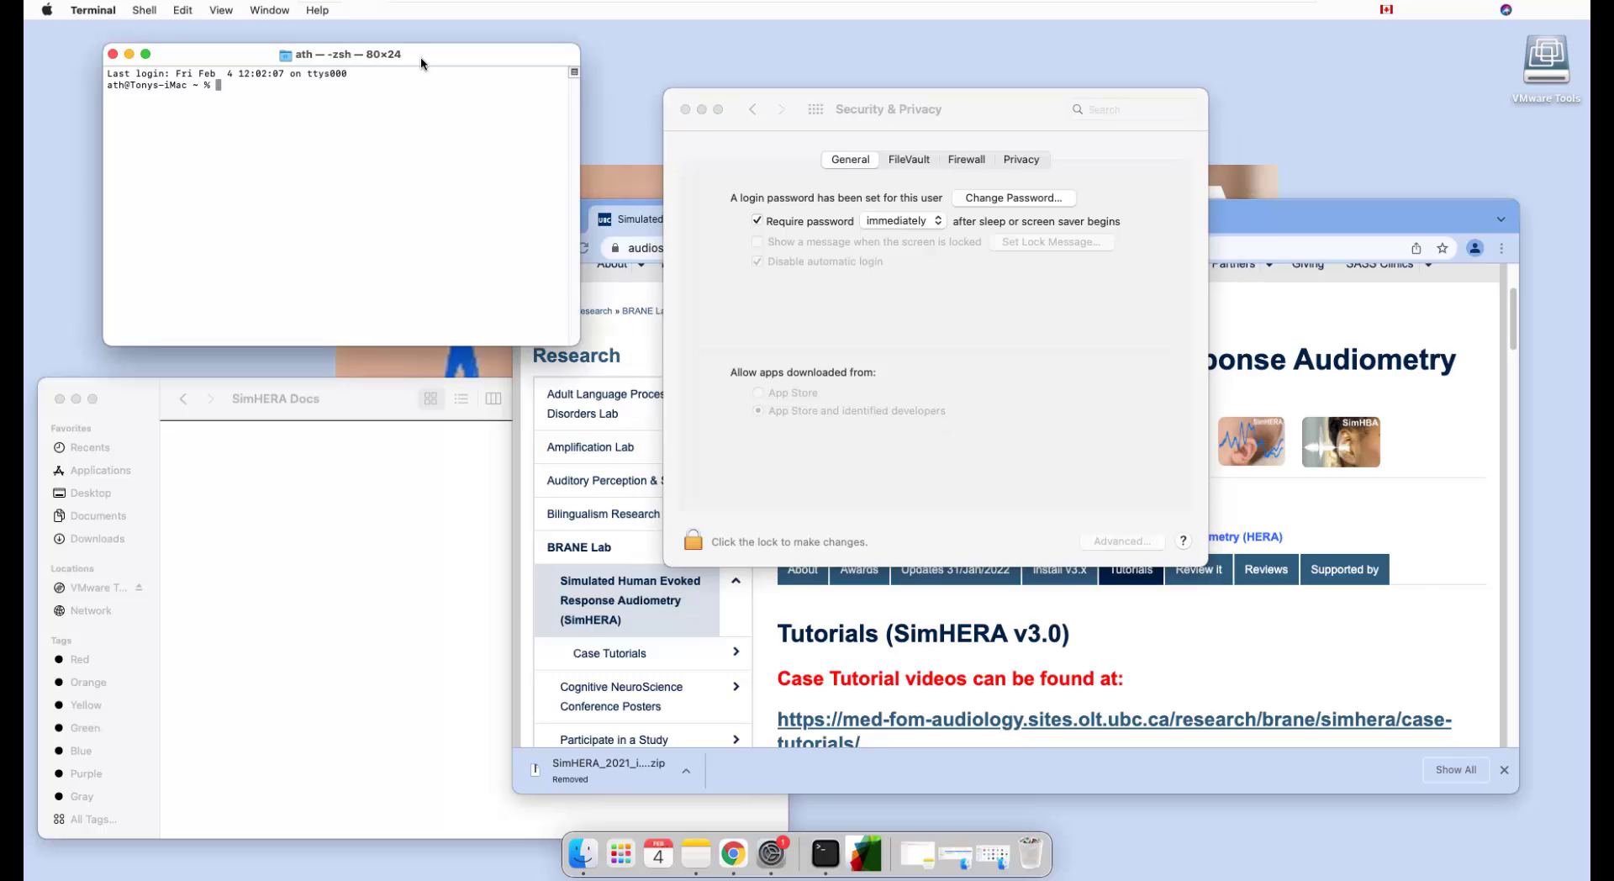
pyautogui.moveTo(425, 54); pyautogui.dragTo(461, 85)
# Switch to Notes and copy the command for allowing third-party apps, sudo spctl --master-disable.
pyautogui.click(697, 854)
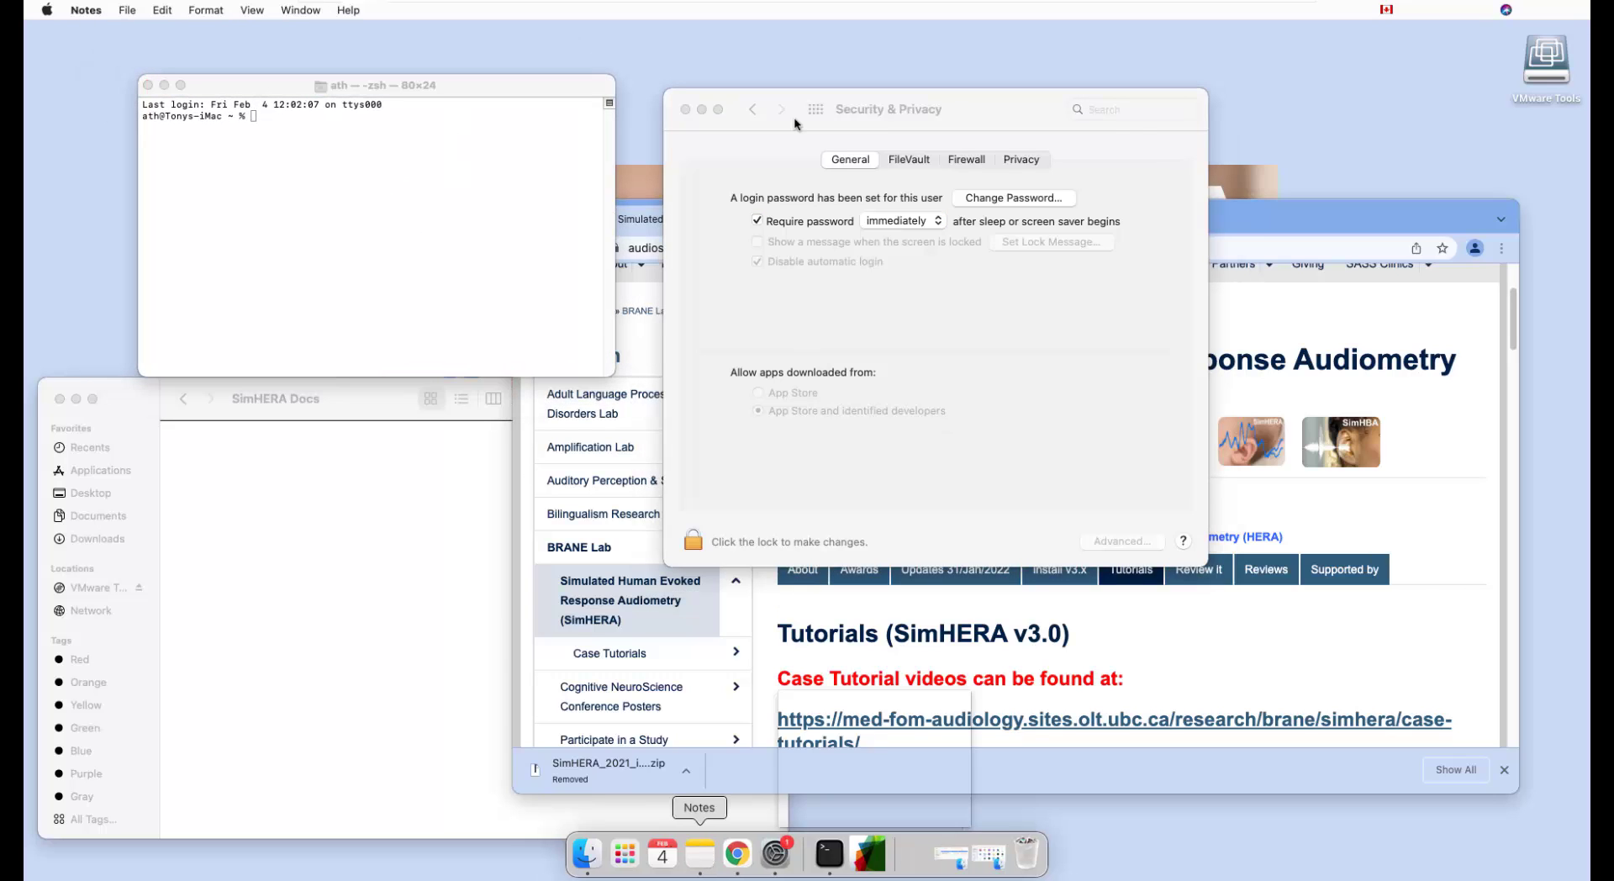
pyautogui.moveTo(617, 162); pyautogui.dragTo(531, 331)
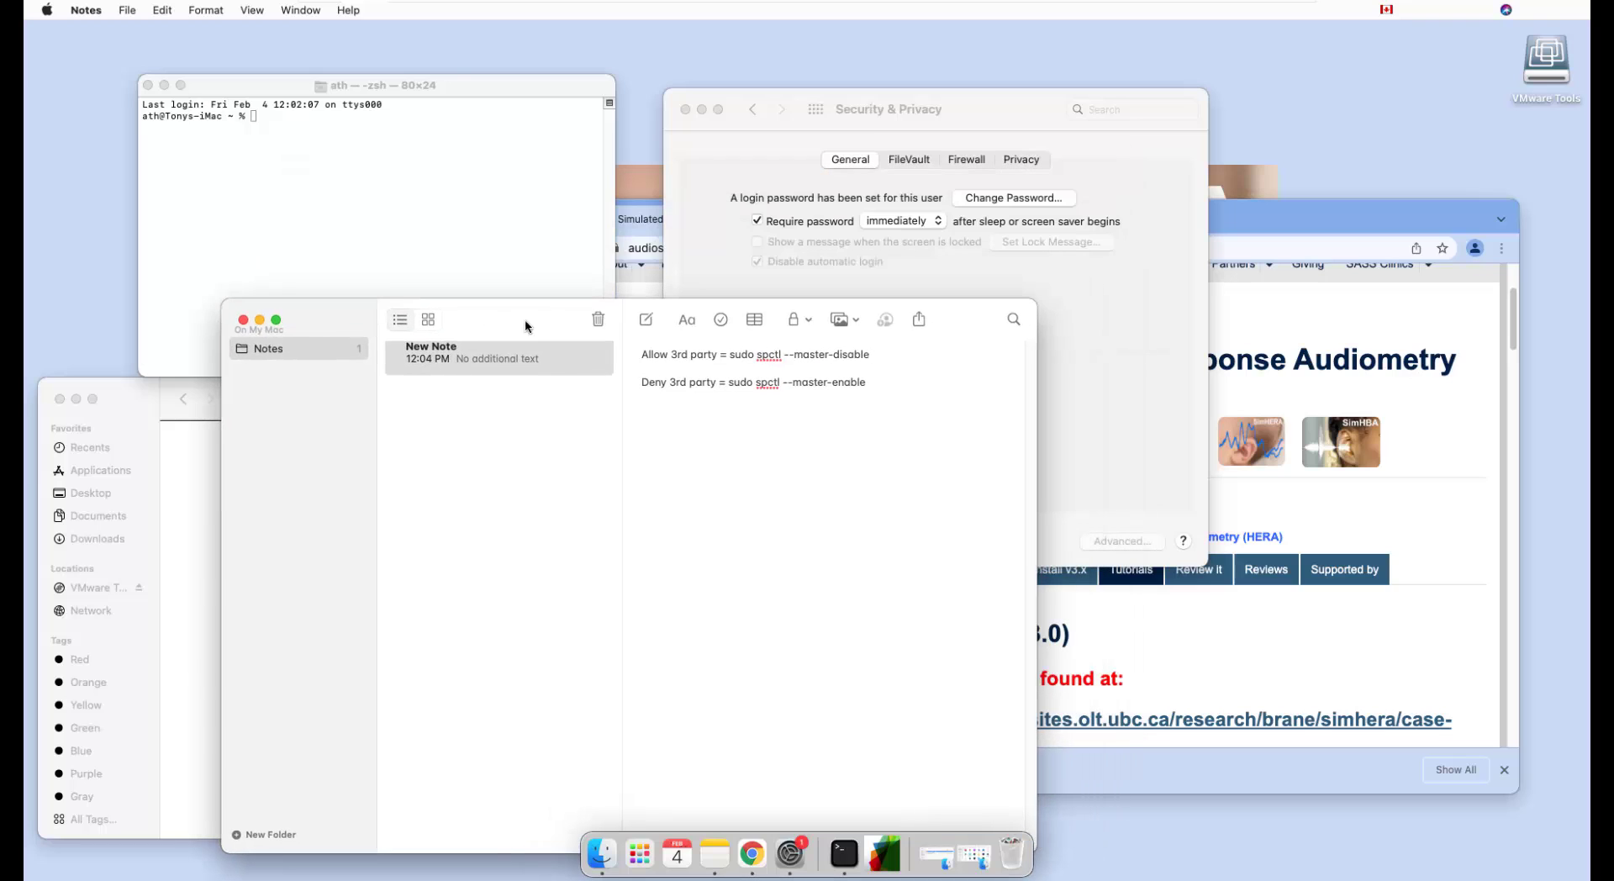
pyautogui.moveTo(736, 355); pyautogui.dragTo(871, 350)
pyautogui.press('super+c')
pyautogui.click(747, 365)
pyautogui.click(732, 355)
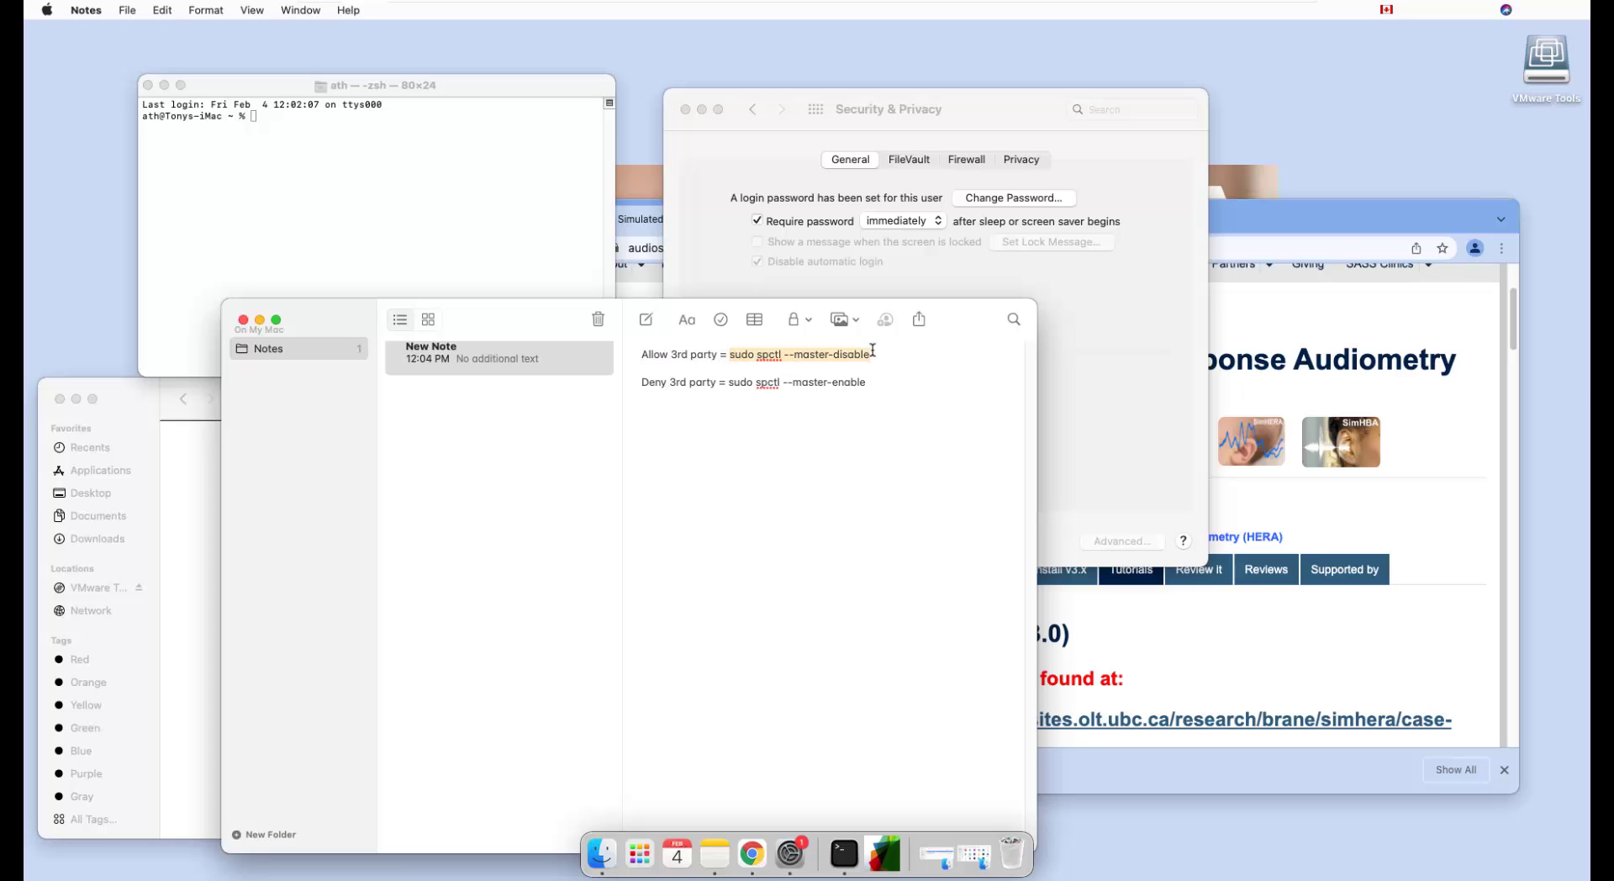
# Run sudo spctl --master-disable in Terminal and authorize it with the account password.
pyautogui.click(317, 124)
pyautogui.press('super+v')
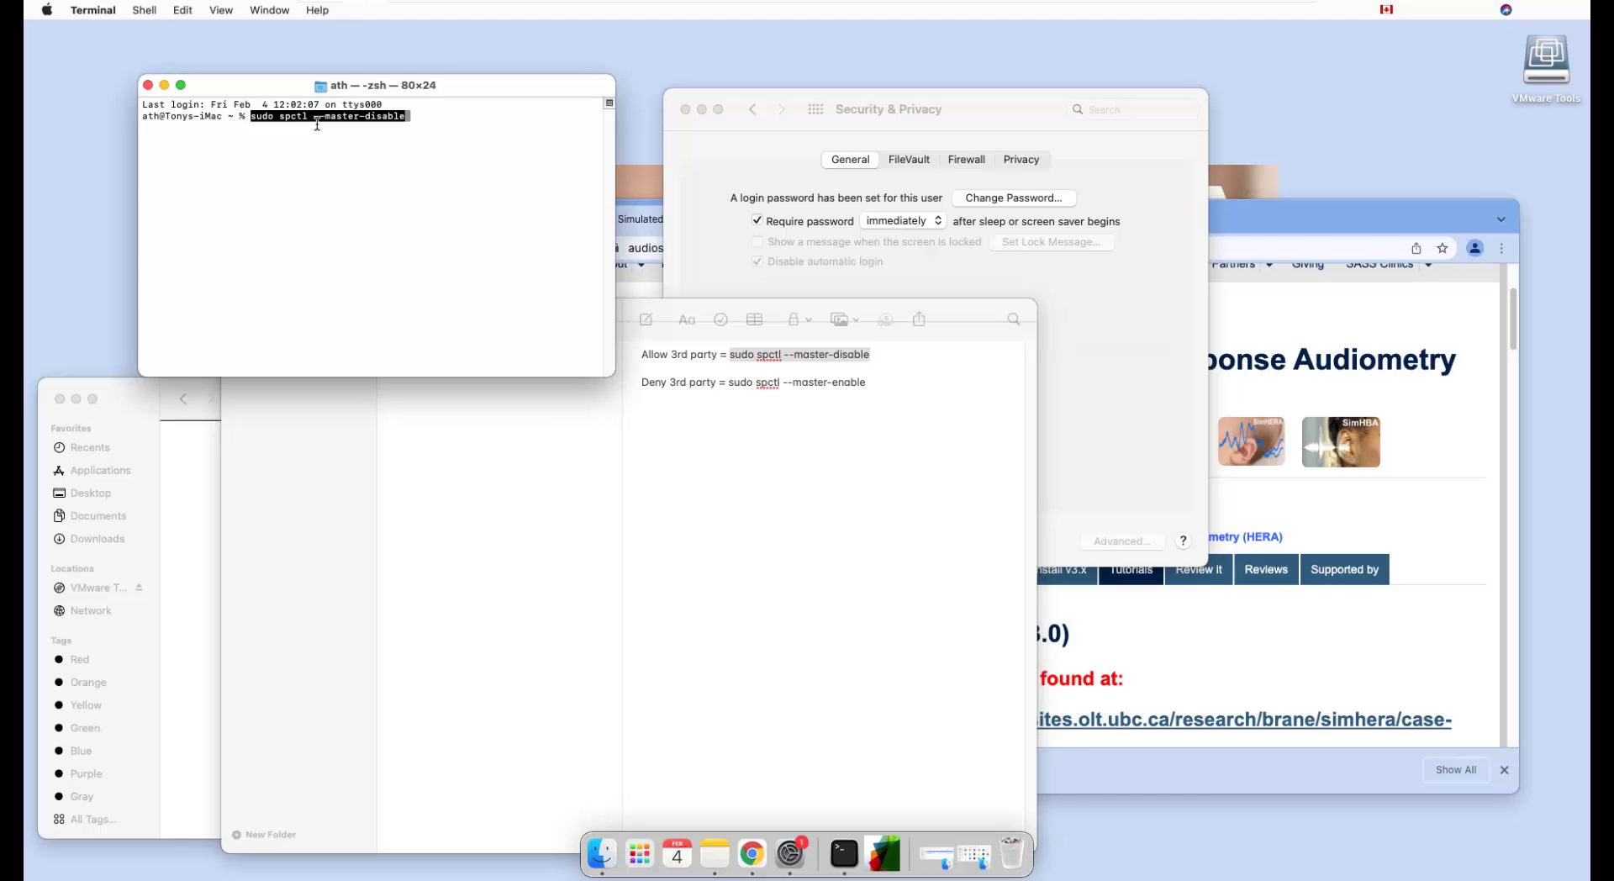
pyautogui.press('Return')
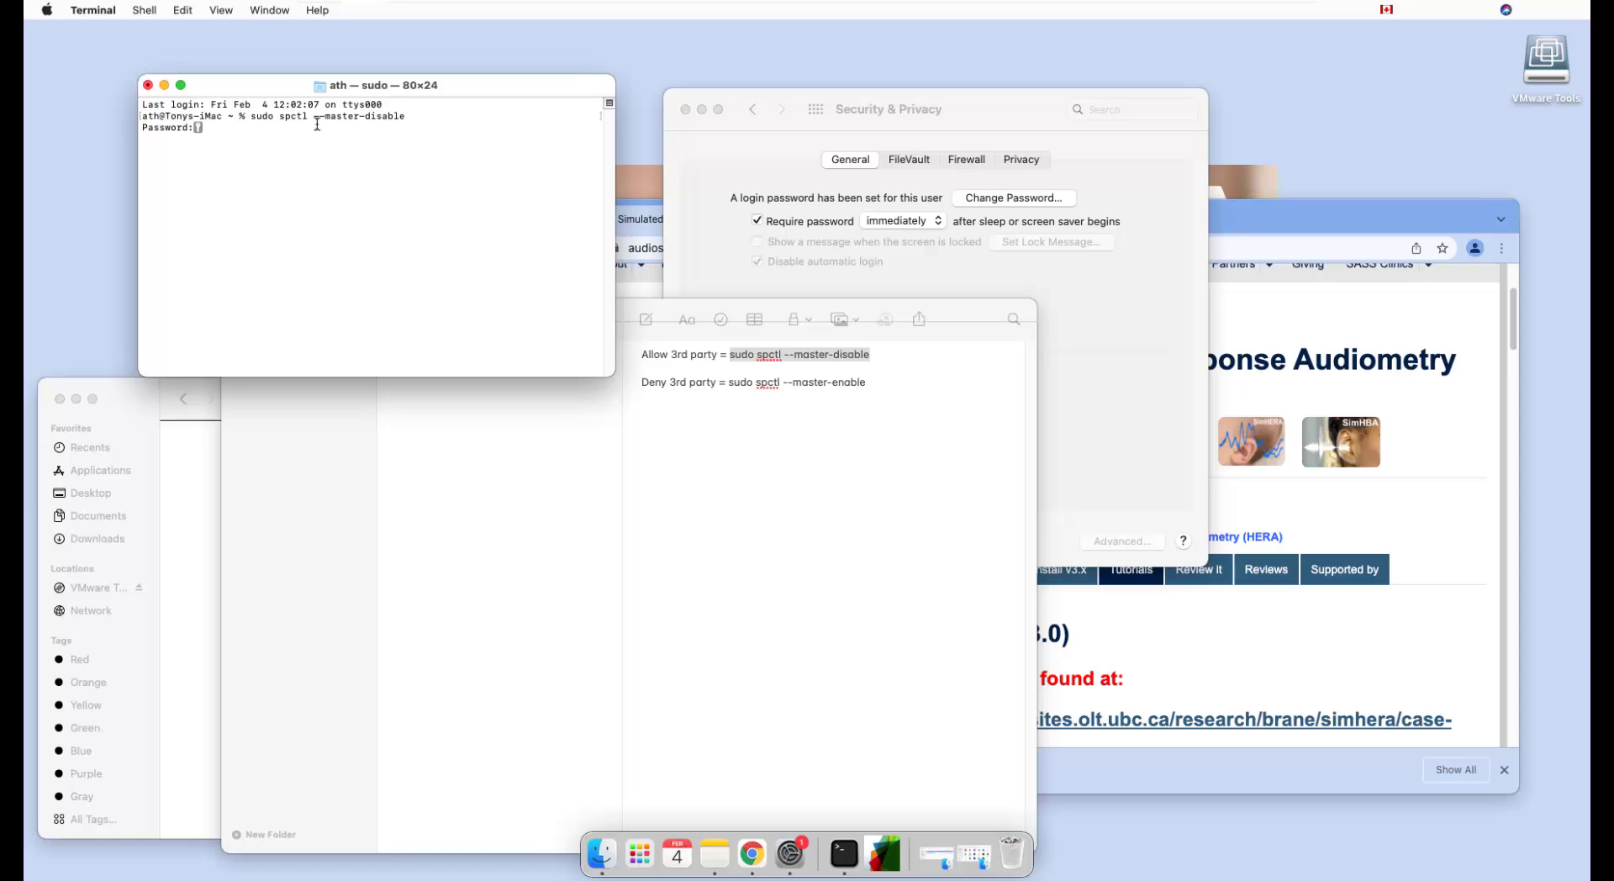
pyautogui.press('Return')
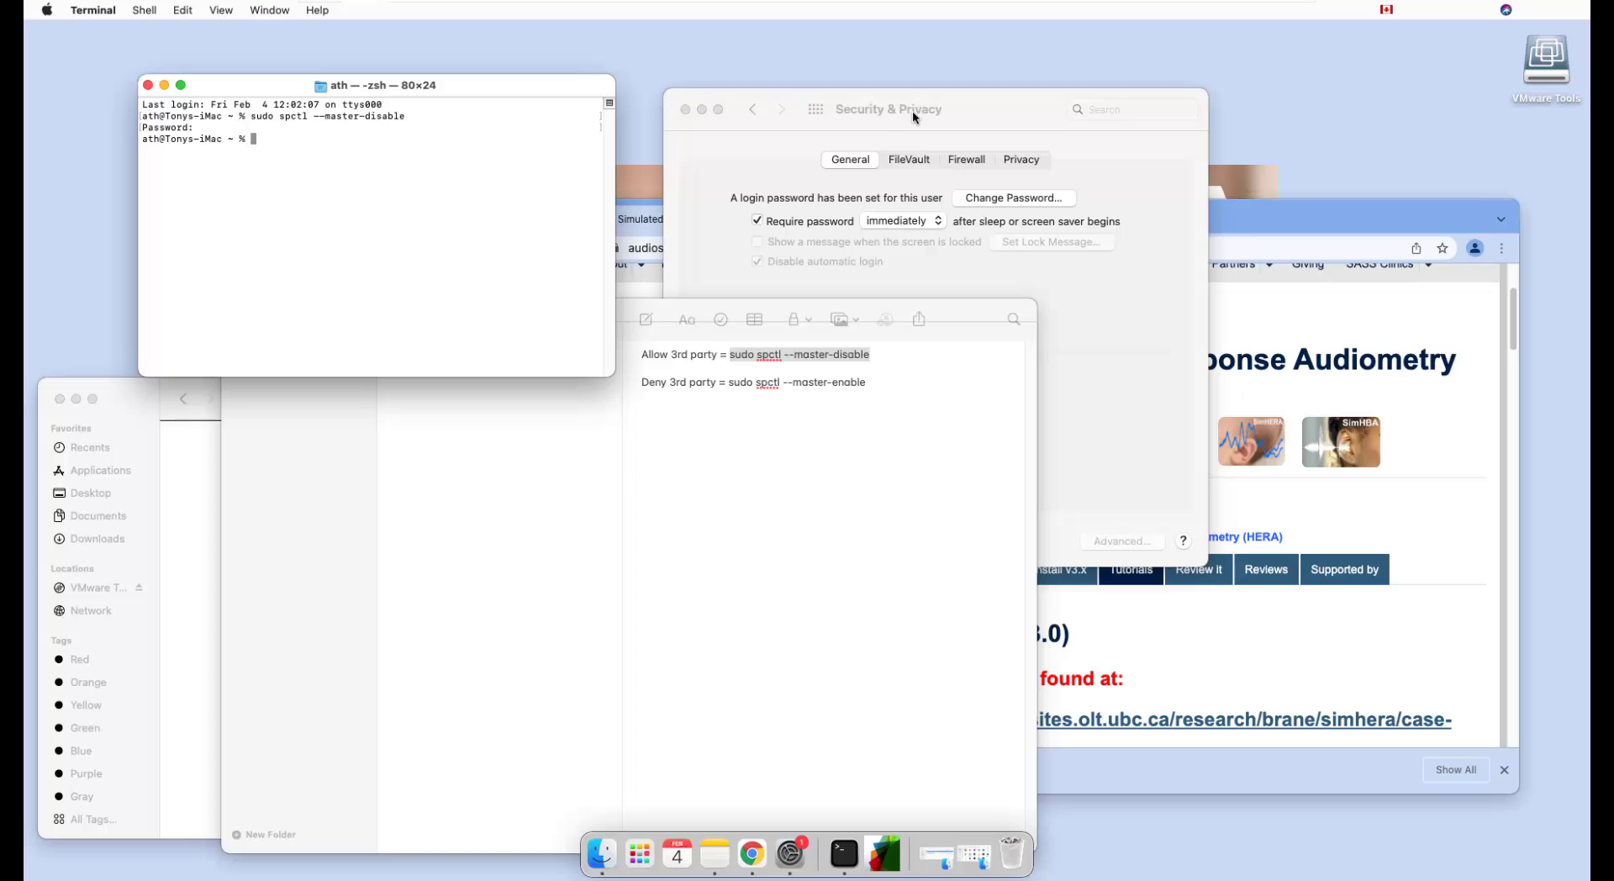
# Reload the Security & Privacy pane in System Preferences to check the allowed sources for downloaded apps.
pyautogui.click(963, 117)
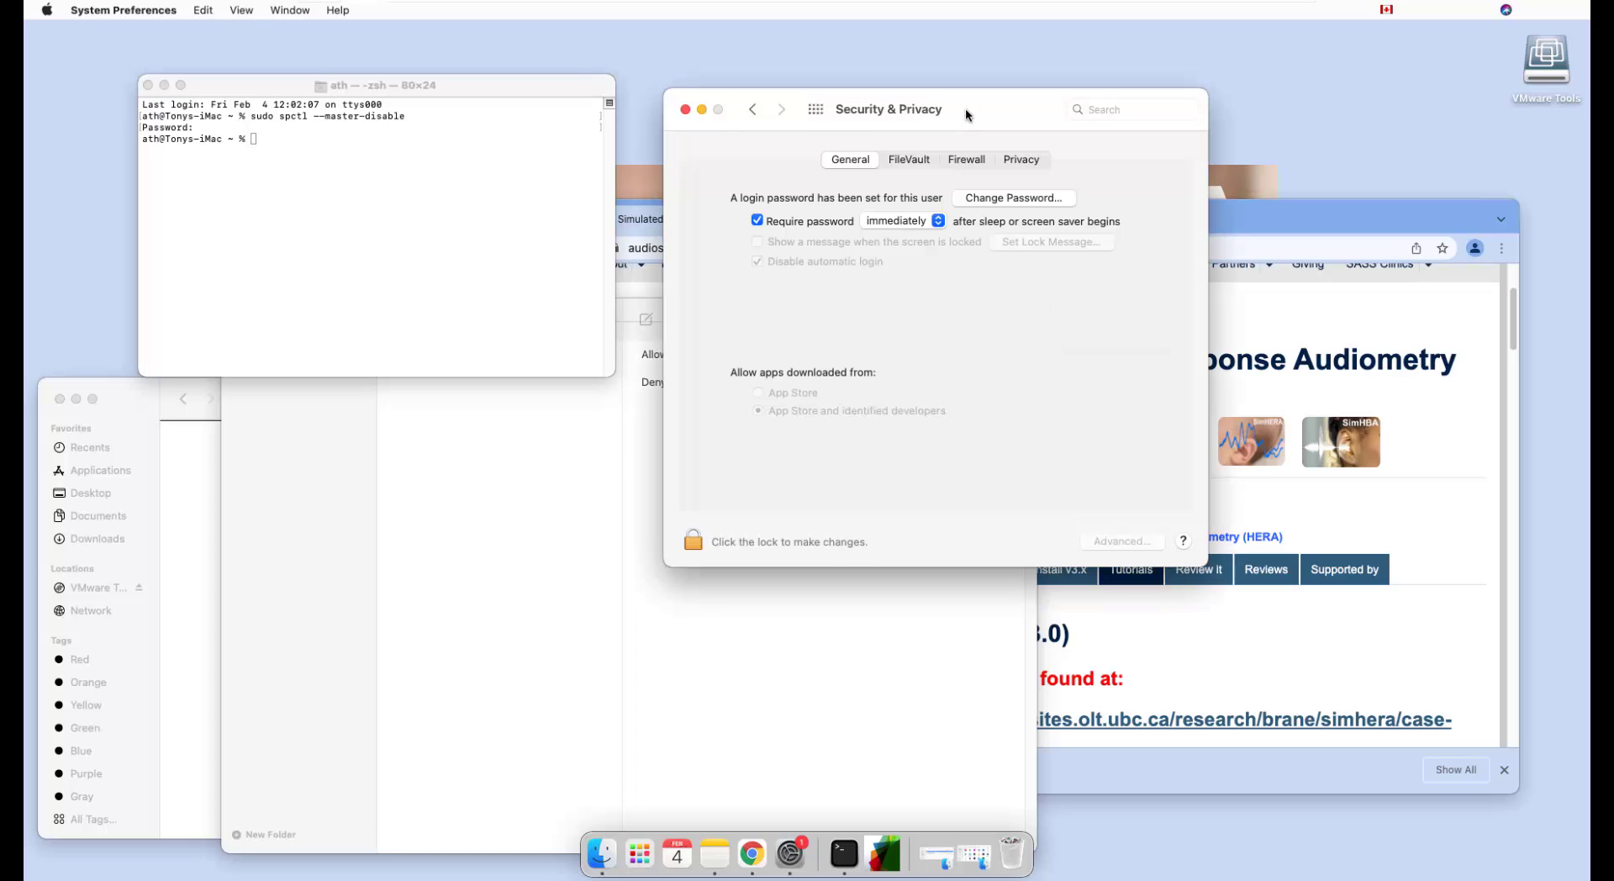
pyautogui.click(752, 110)
pyautogui.click(782, 110)
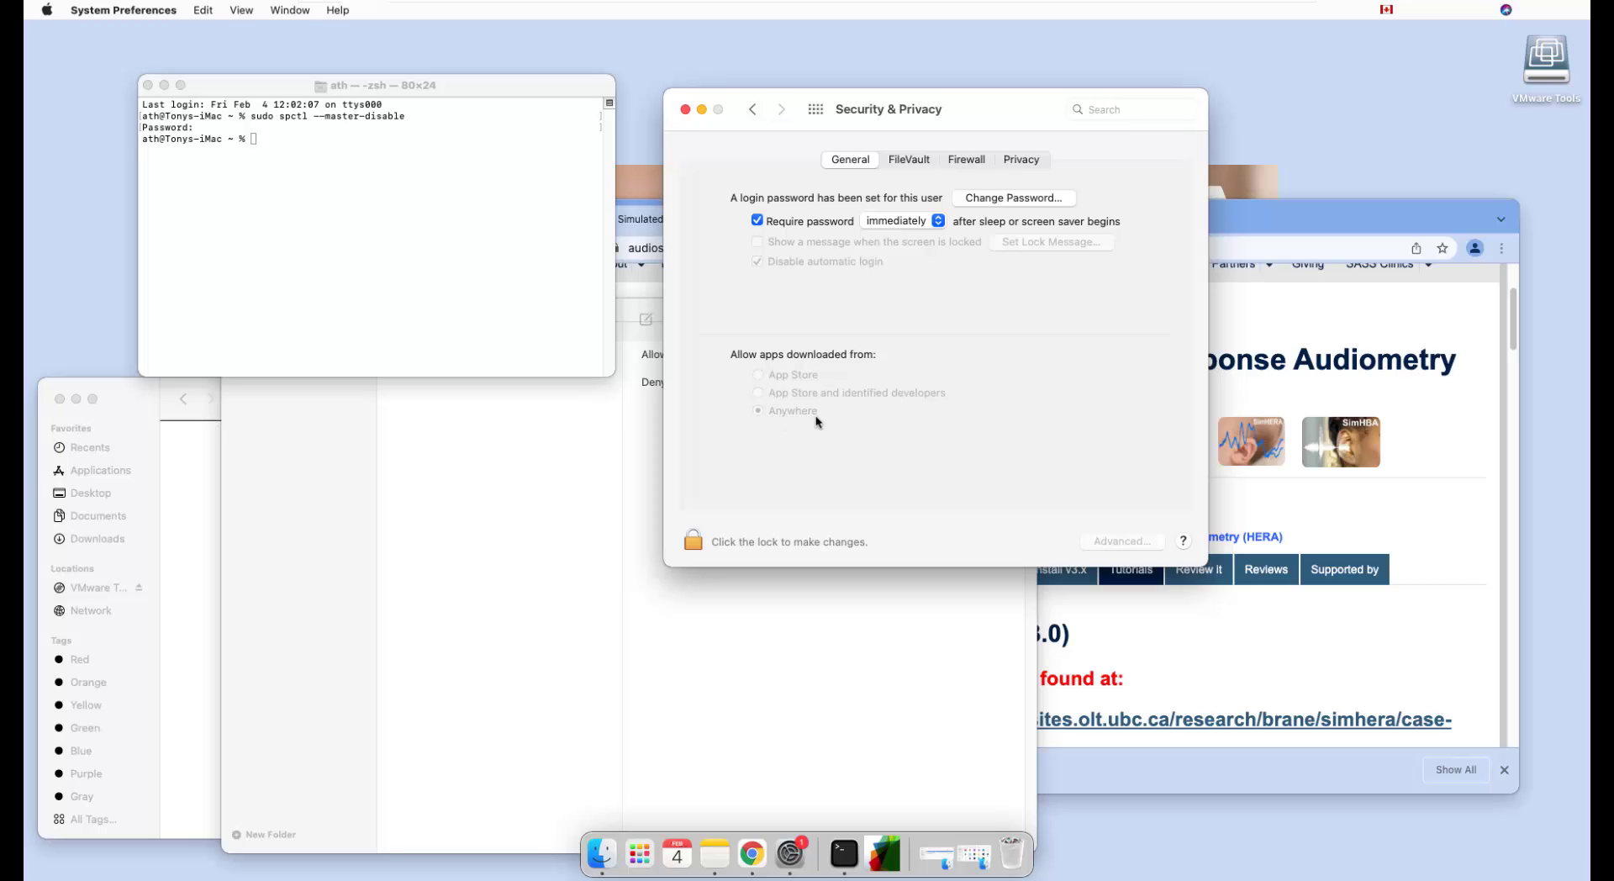
# Unlock the Security & Privacy settings with the account password and allow apps downloaded from Anywhere.
pyautogui.click(701, 536)
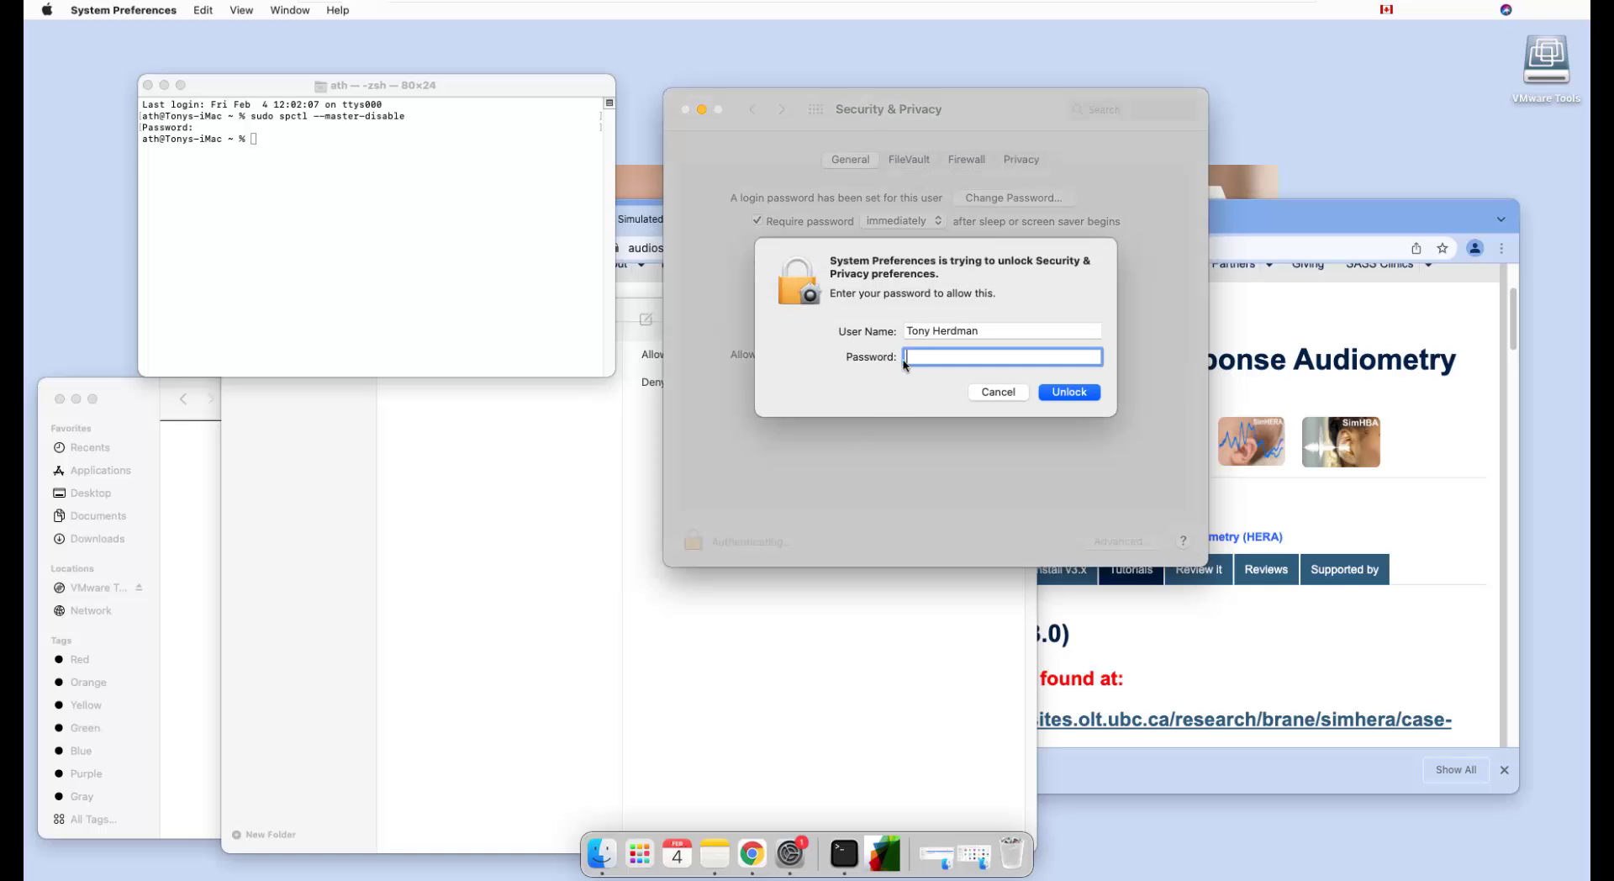
pyautogui.write('••••')
pyautogui.press('Return')
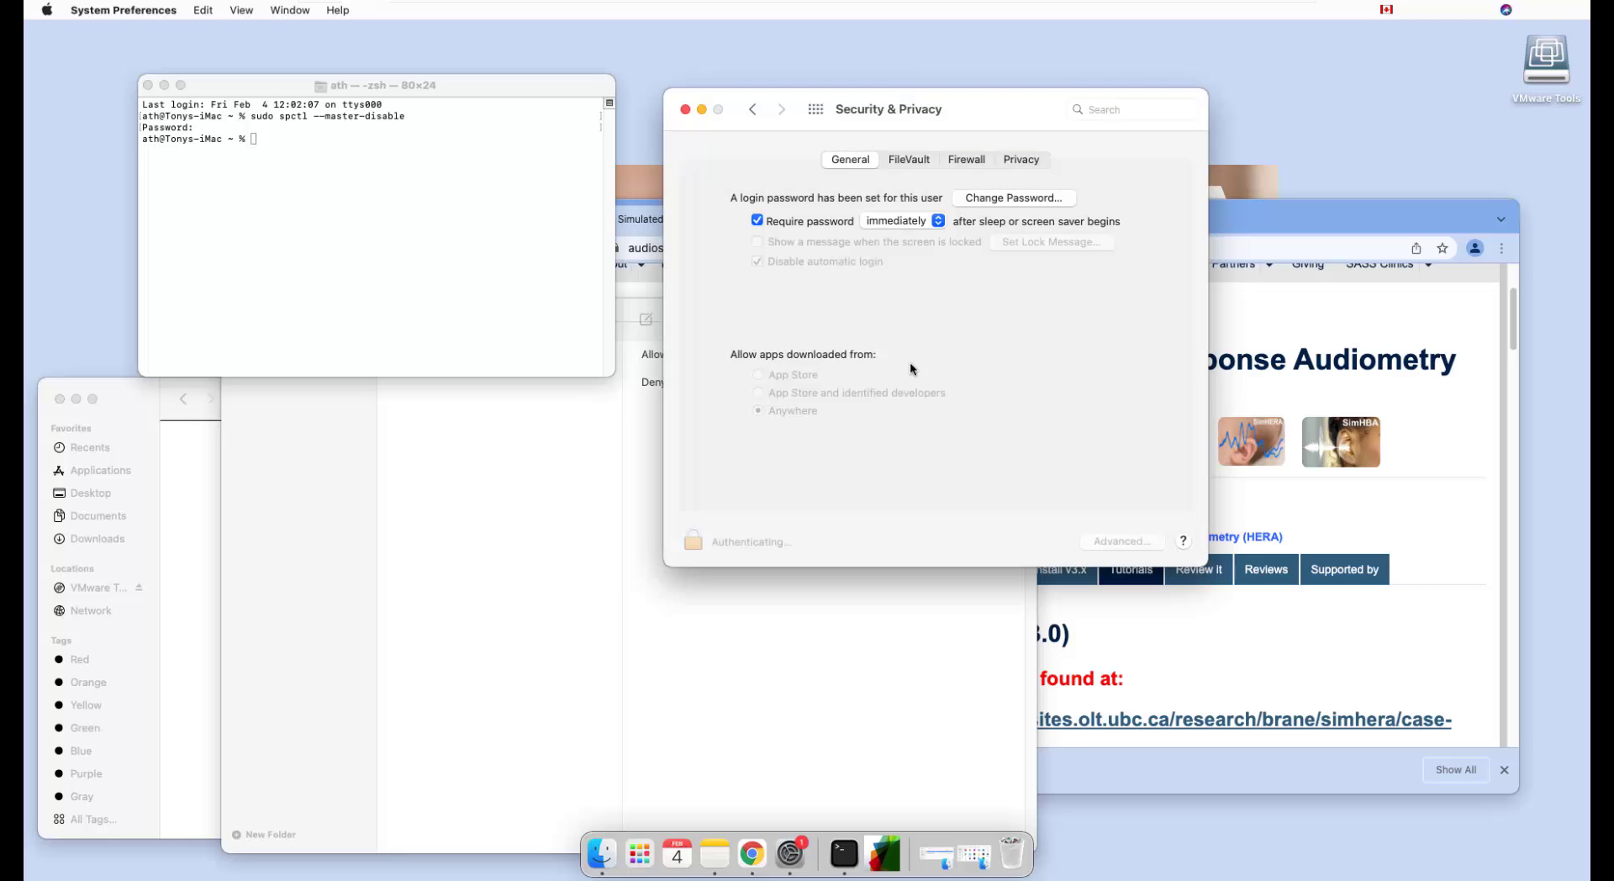
pyautogui.click(759, 394)
pyautogui.click(760, 412)
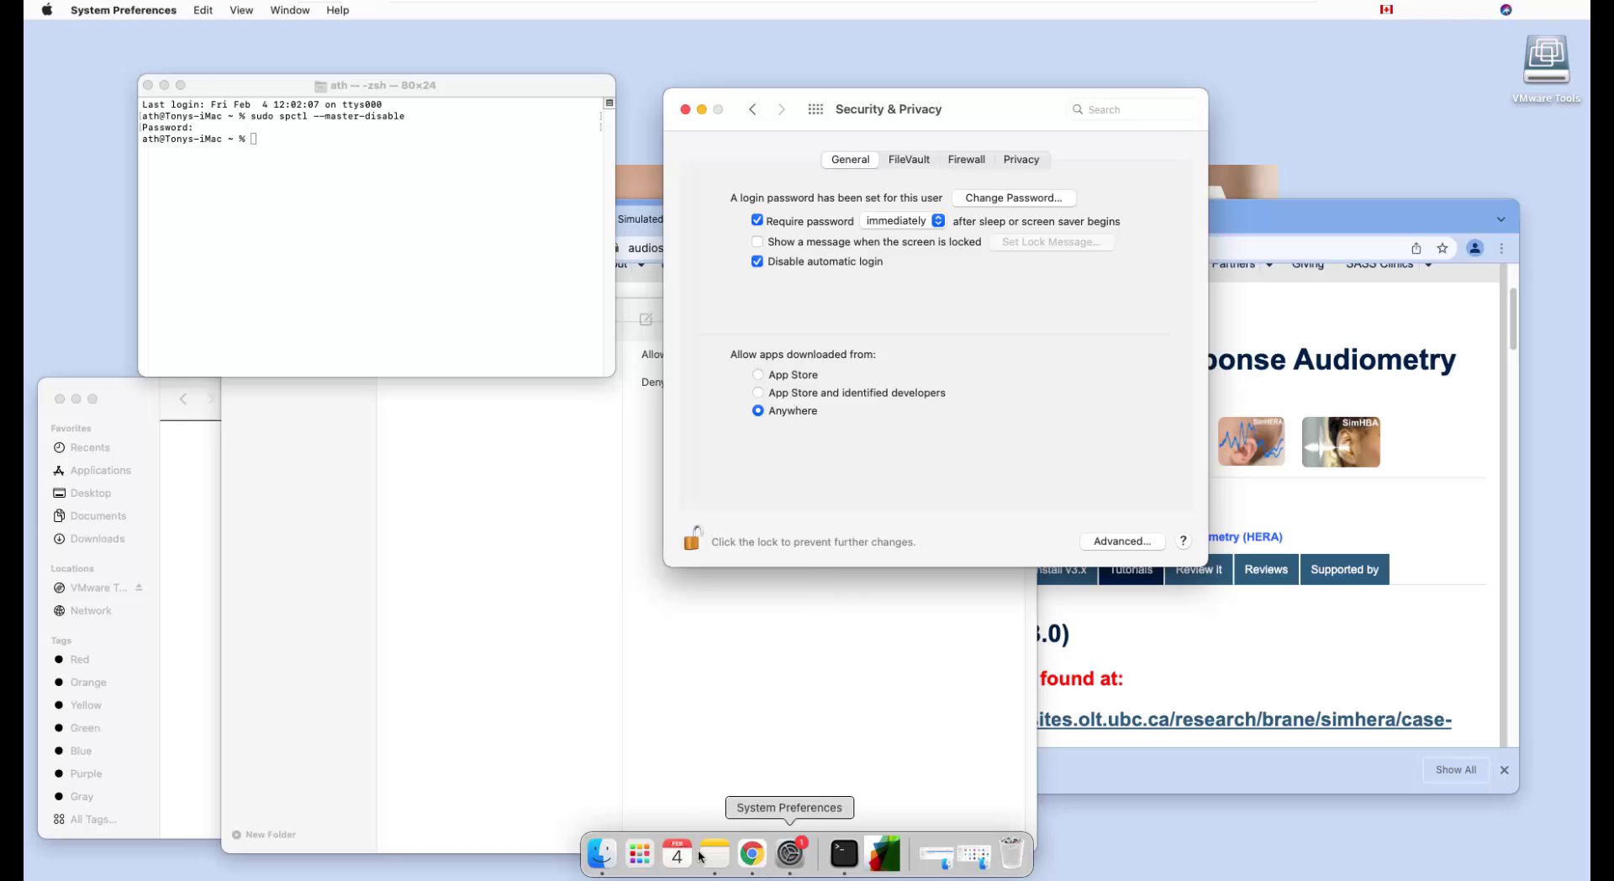
# Open the Downloads folder in a new Finder window and launch SimHERA_2021_installer_Mac_v33d.
pyautogui.click(124, 101)
pyautogui.click(129, 10)
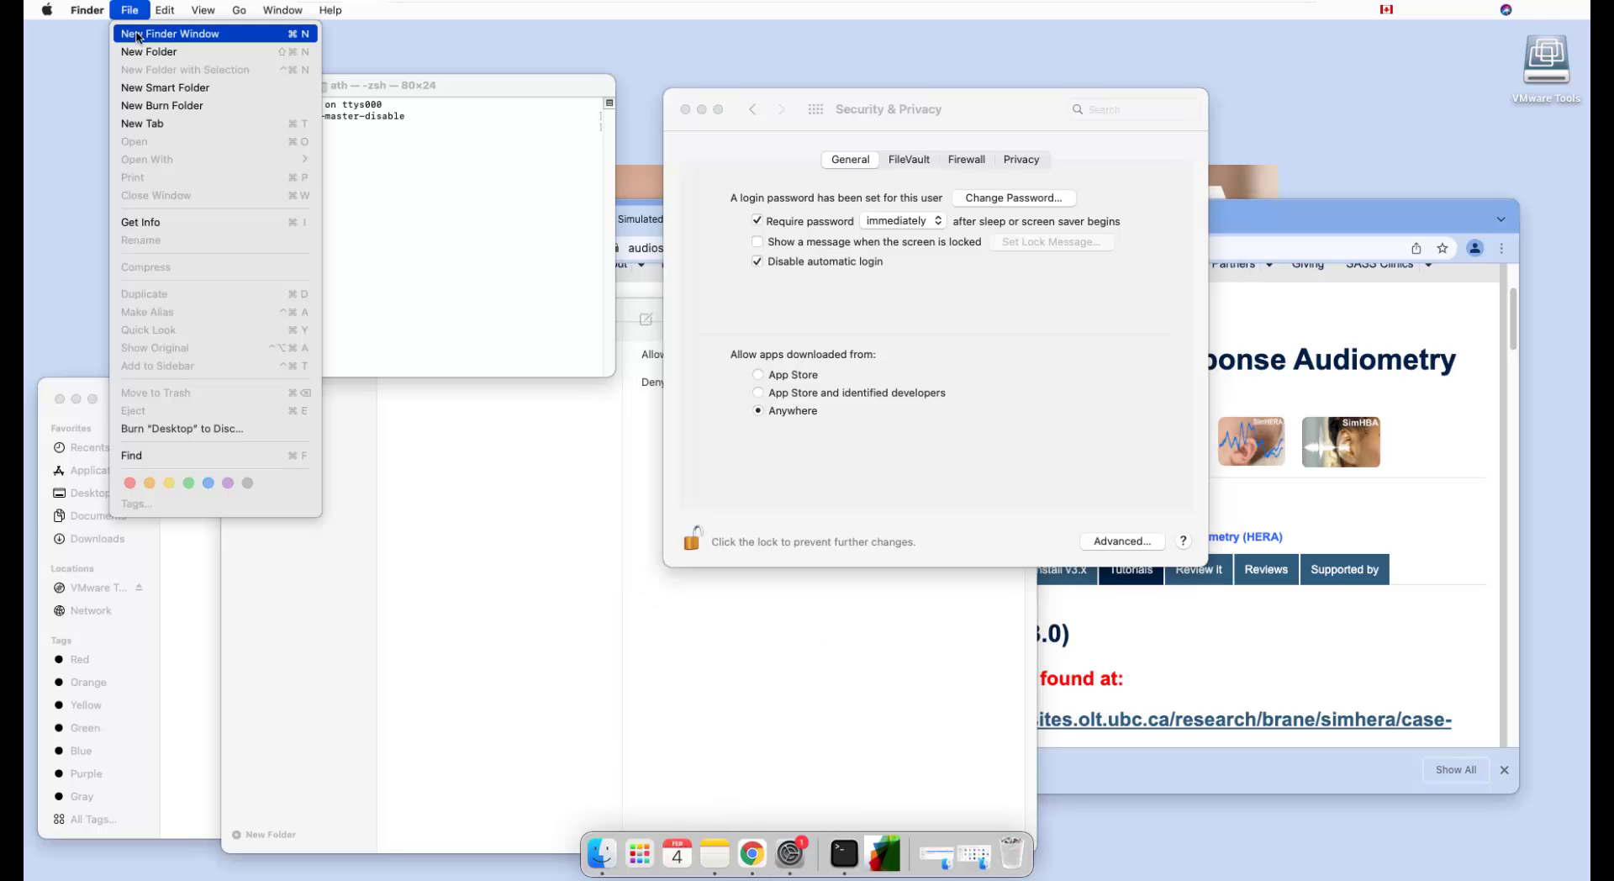
pyautogui.click(138, 35)
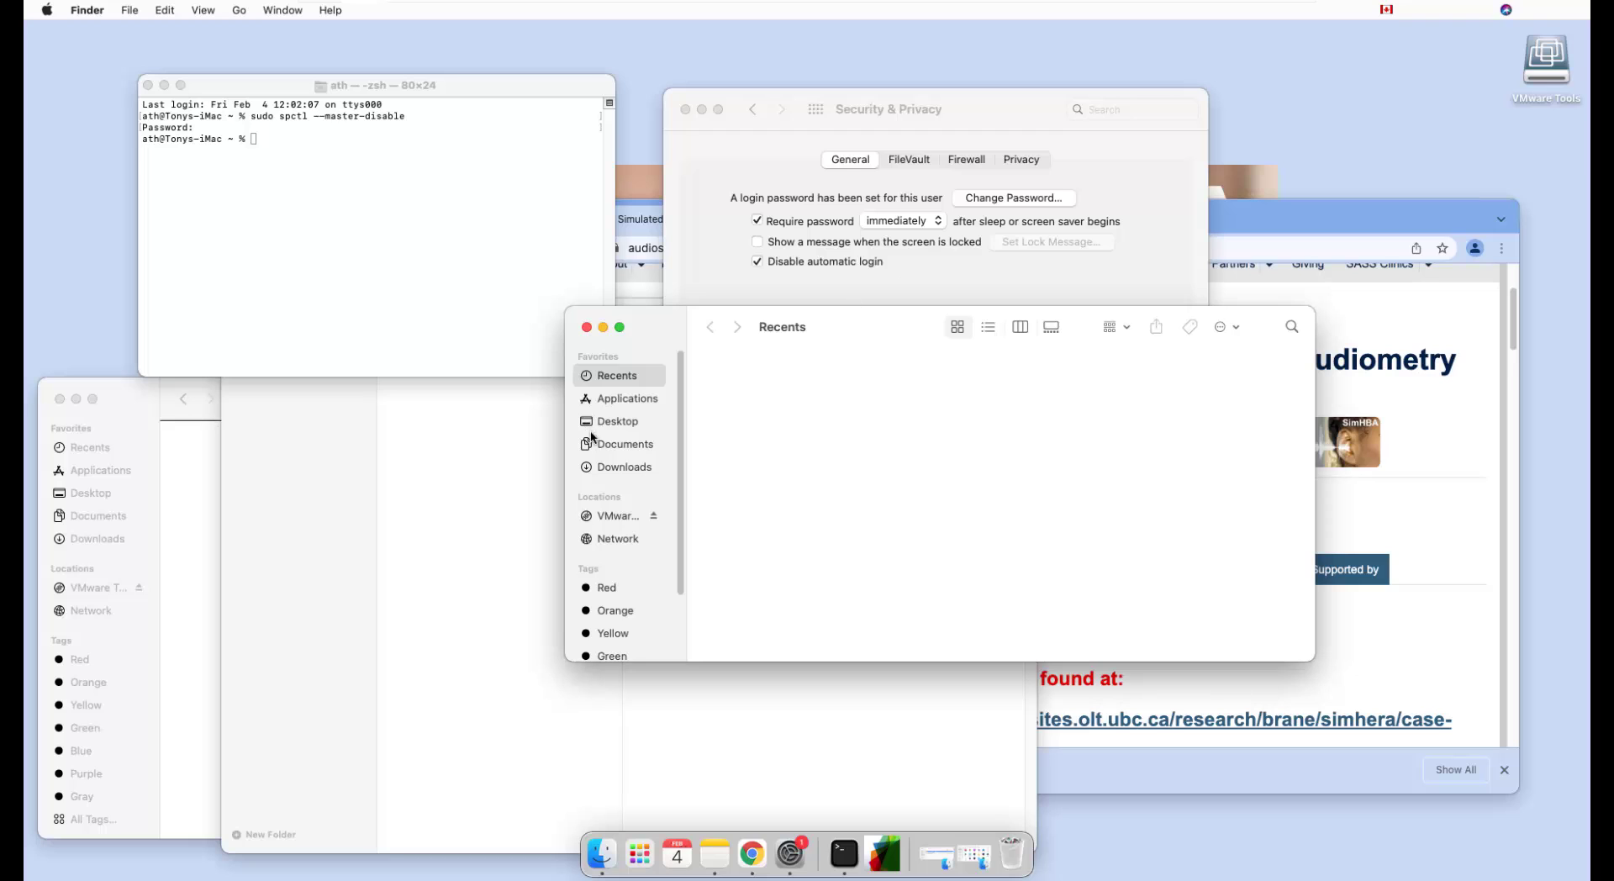
pyautogui.click(626, 466)
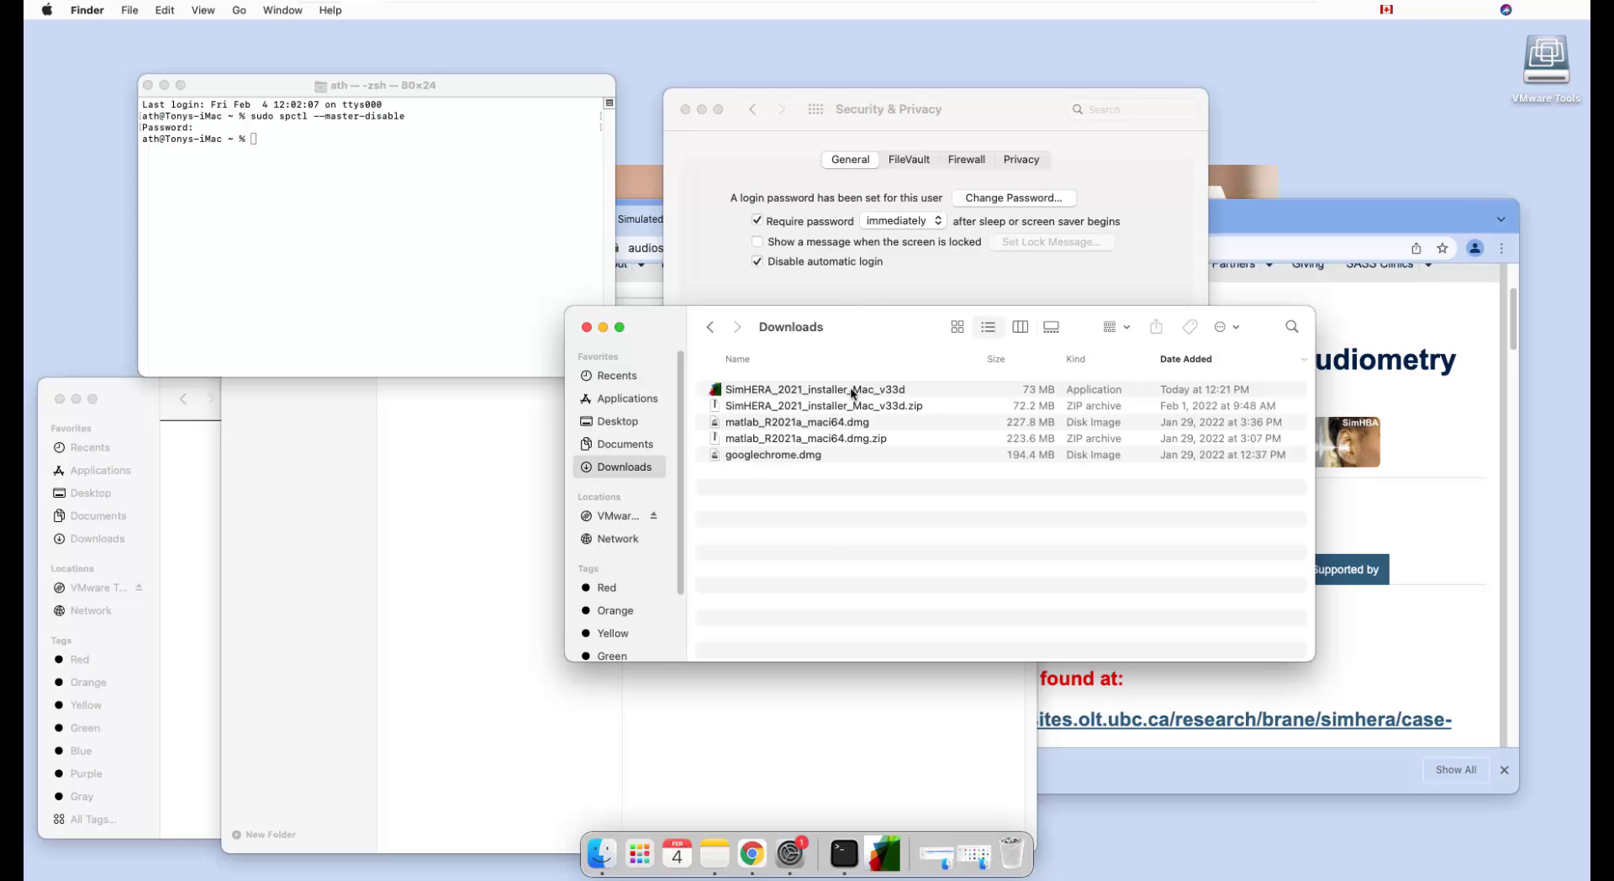
pyautogui.doubleClick(852, 392)
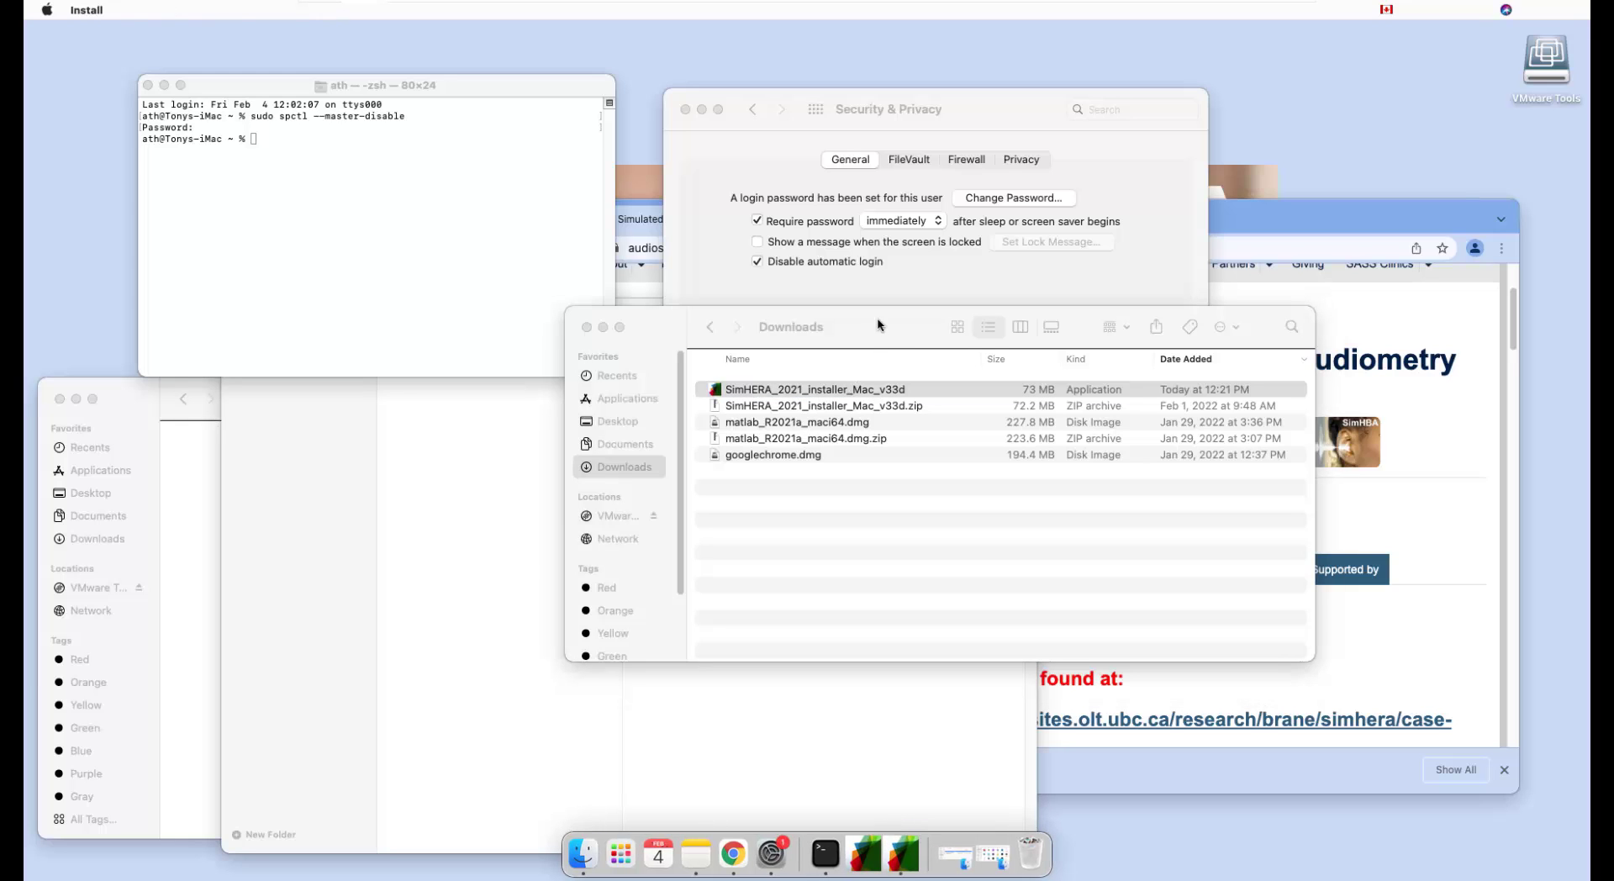
# Move the Downloads and Security & Privacy windows aside and authorize the installer's changes with the account password.
pyautogui.moveTo(878, 326); pyautogui.dragTo(1122, 474)
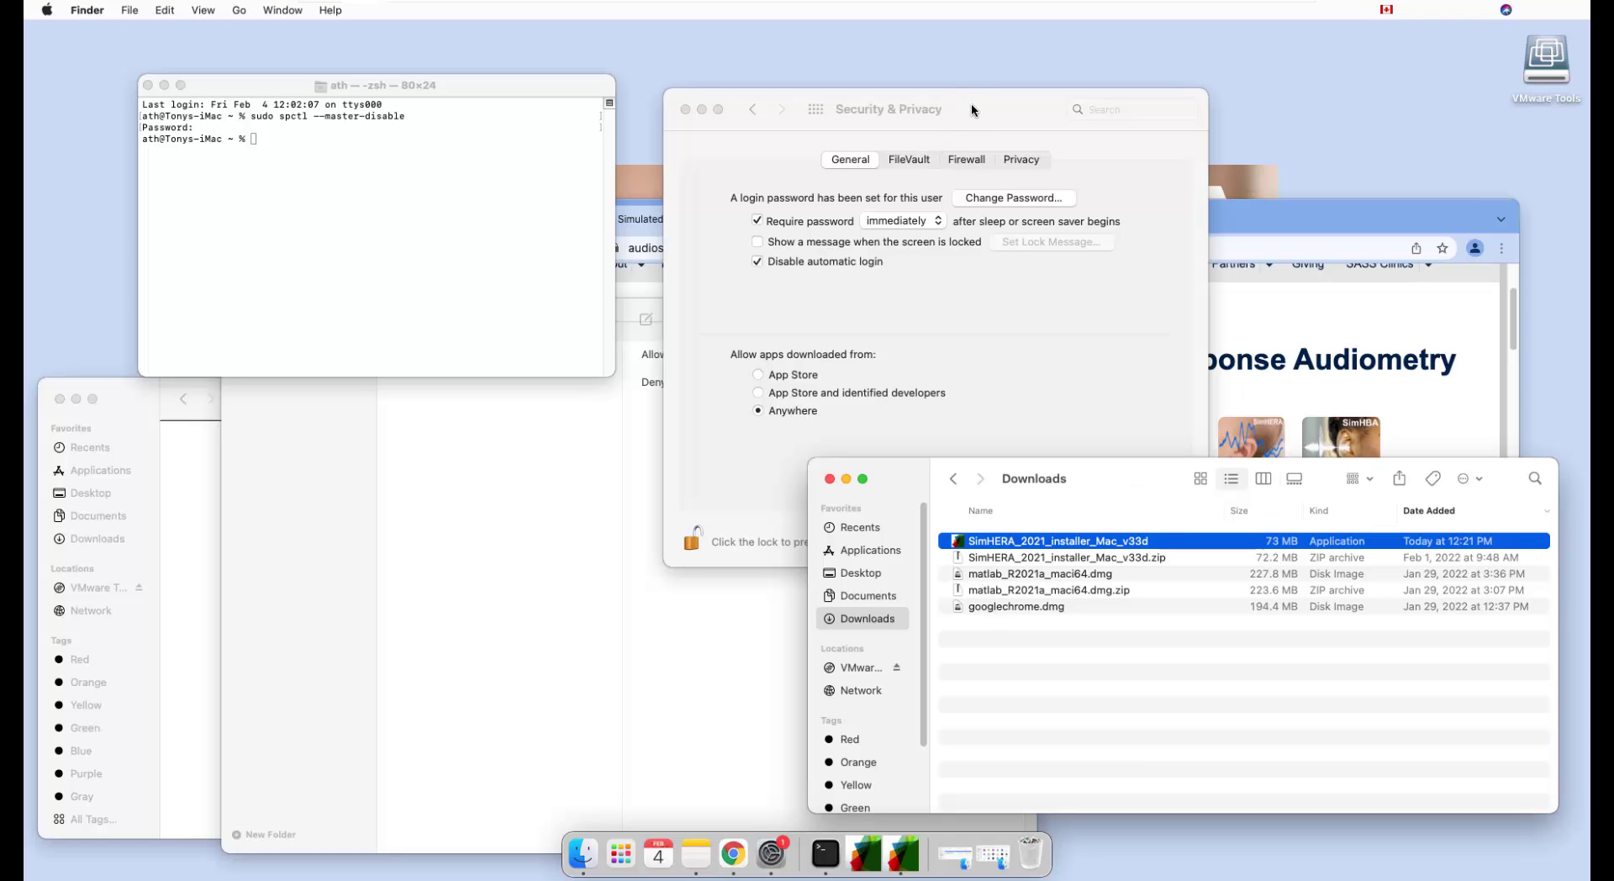
pyautogui.moveTo(971, 104); pyautogui.dragTo(935, 83)
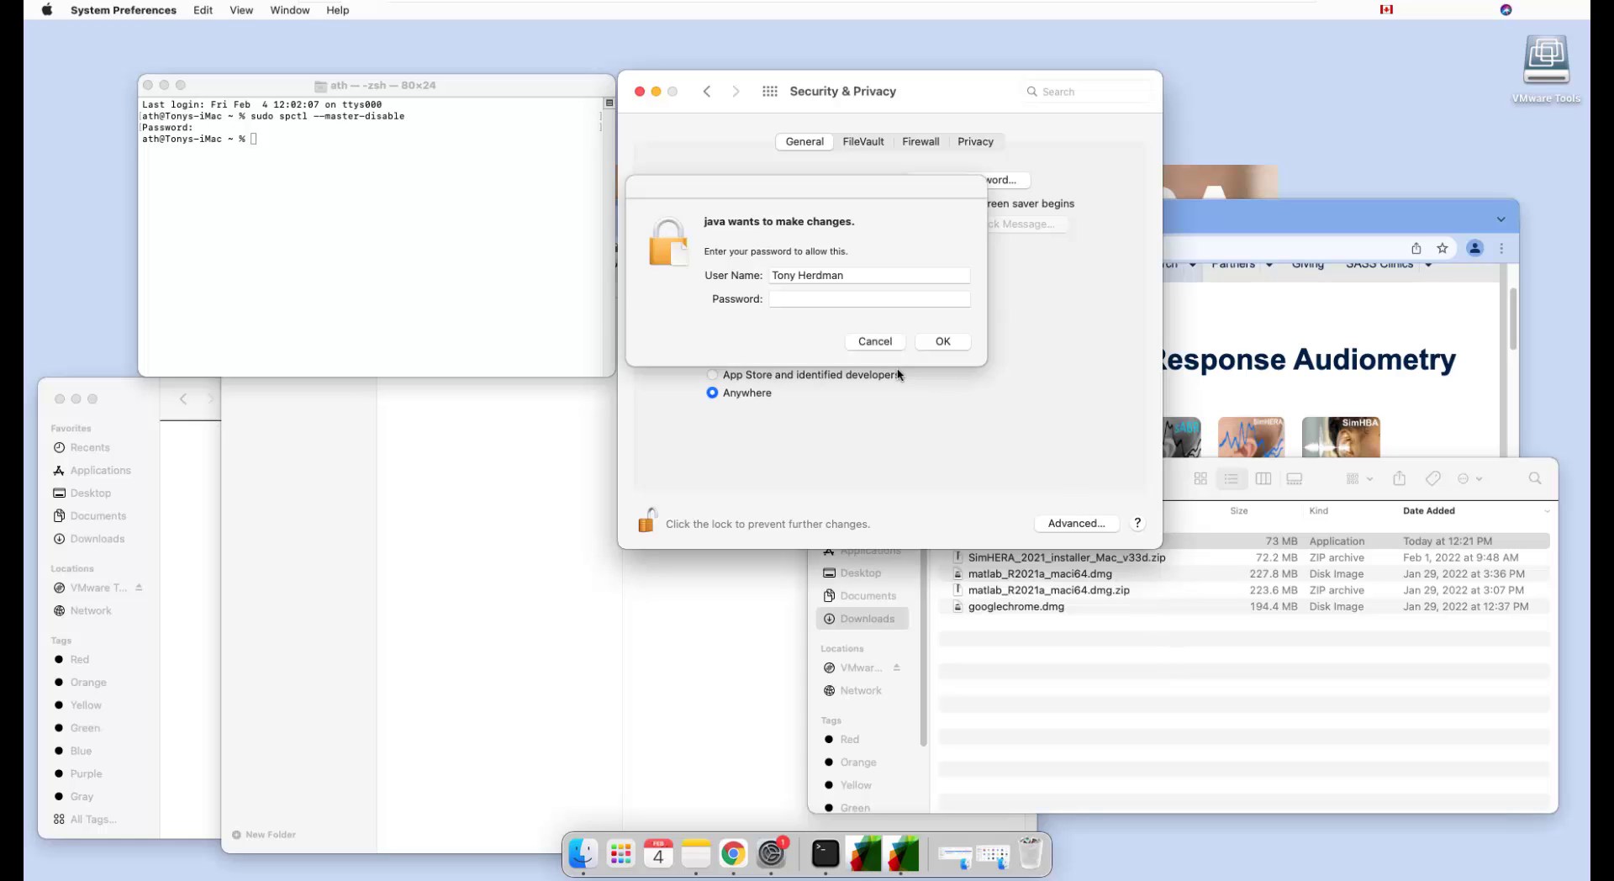
pyautogui.click(805, 300)
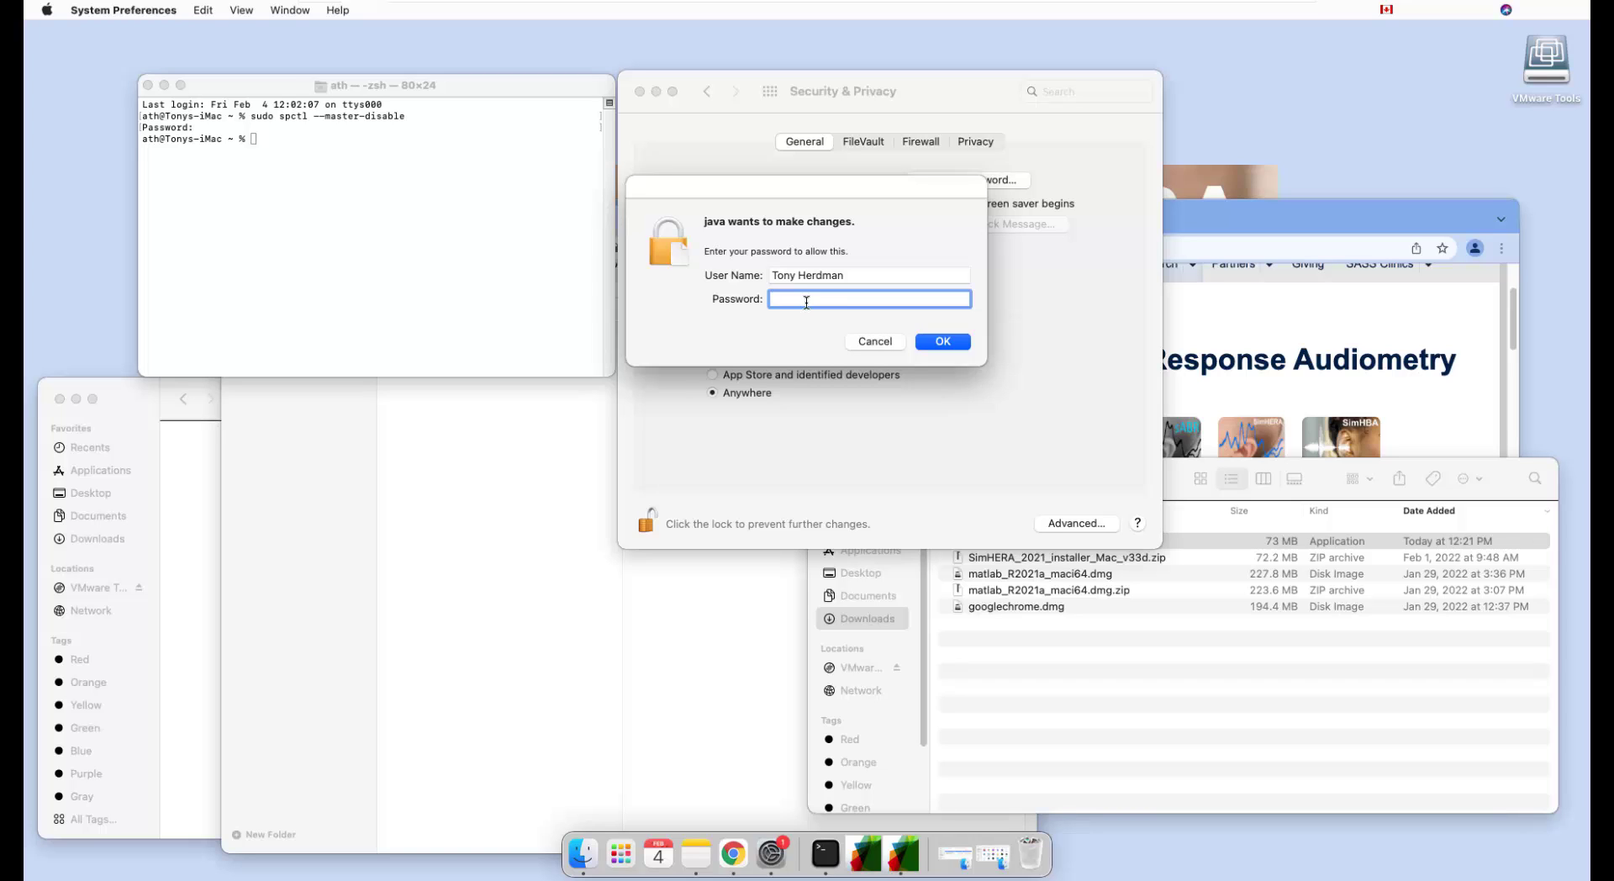
pyautogui.write('••••')
pyautogui.press('Return')
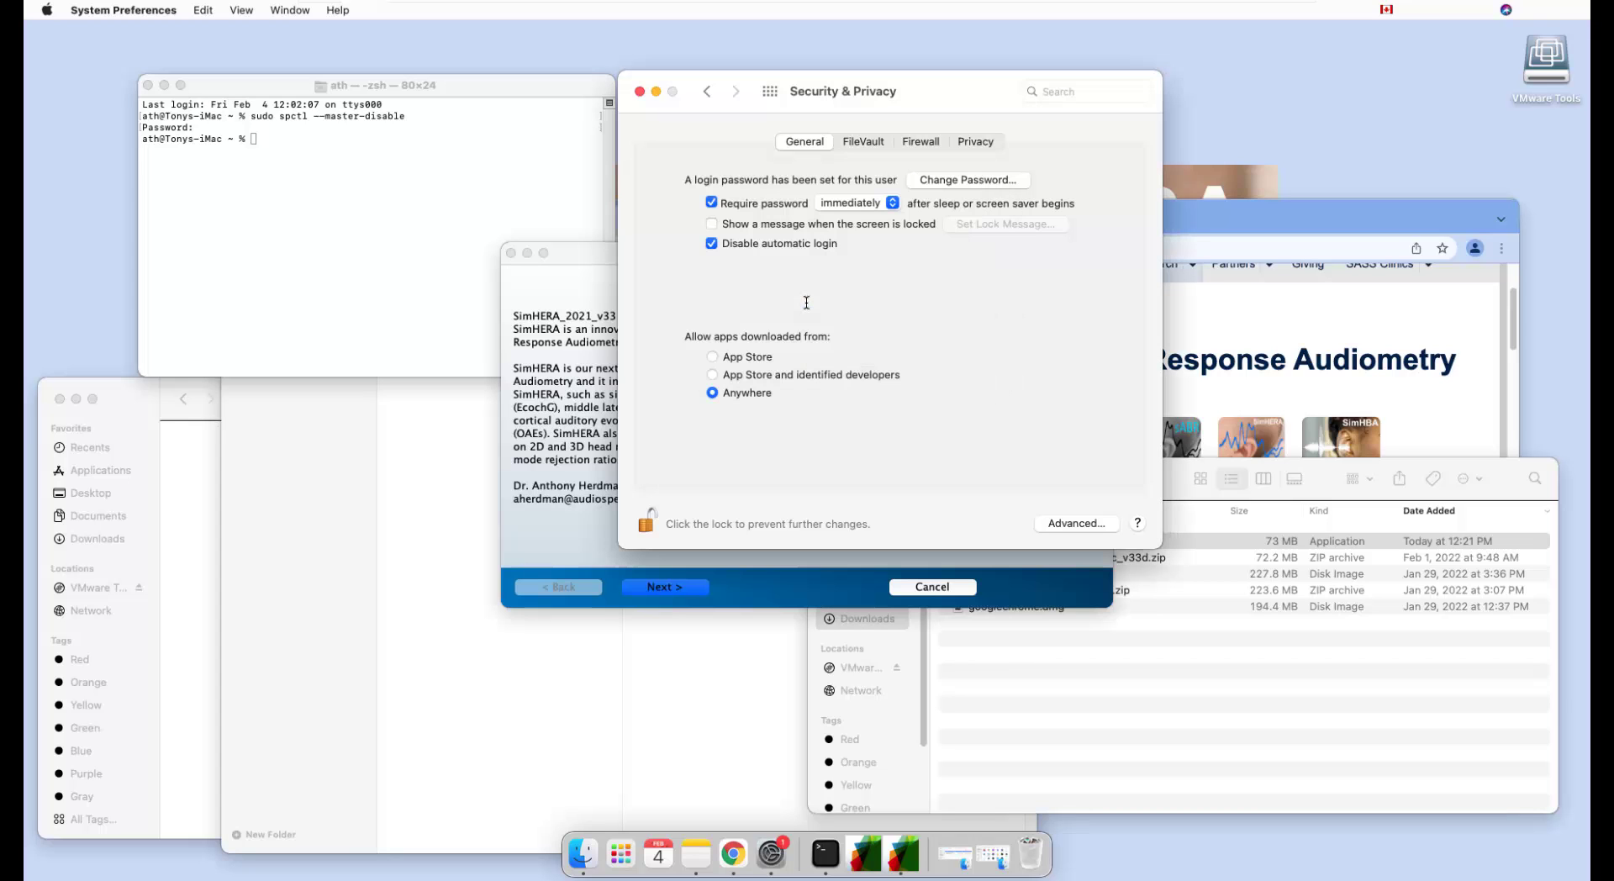
# Move the SimHERA installer window aside, restrict allowed app downloads to App Store and identified developers, and lock the Security & Privacy settings.
pyautogui.click(628, 250)
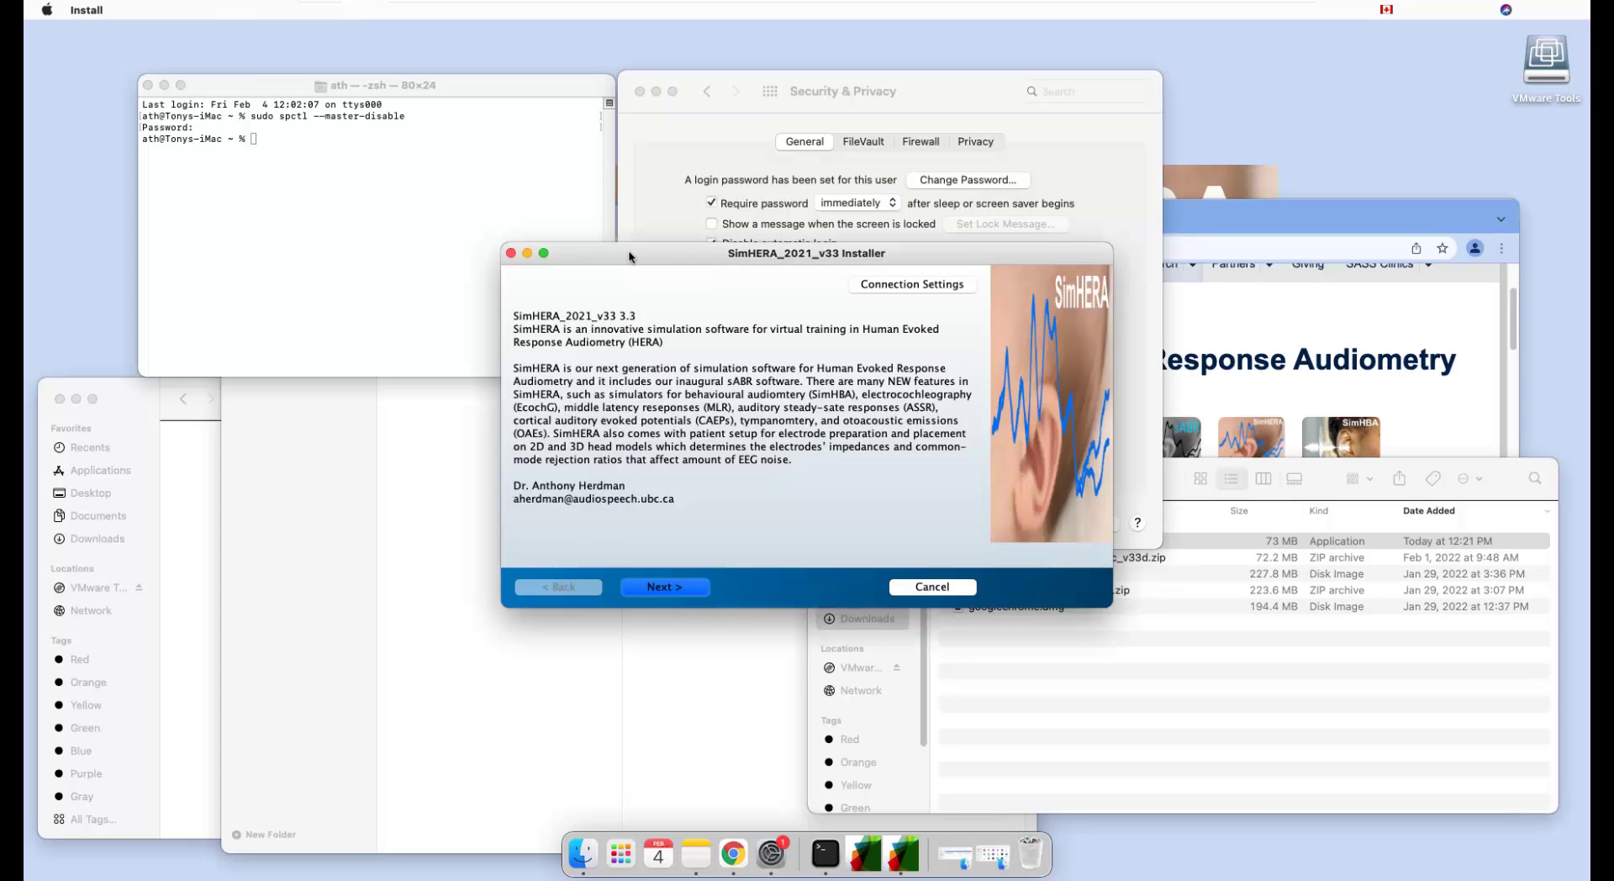
pyautogui.moveTo(648, 251); pyautogui.dragTo(509, 368)
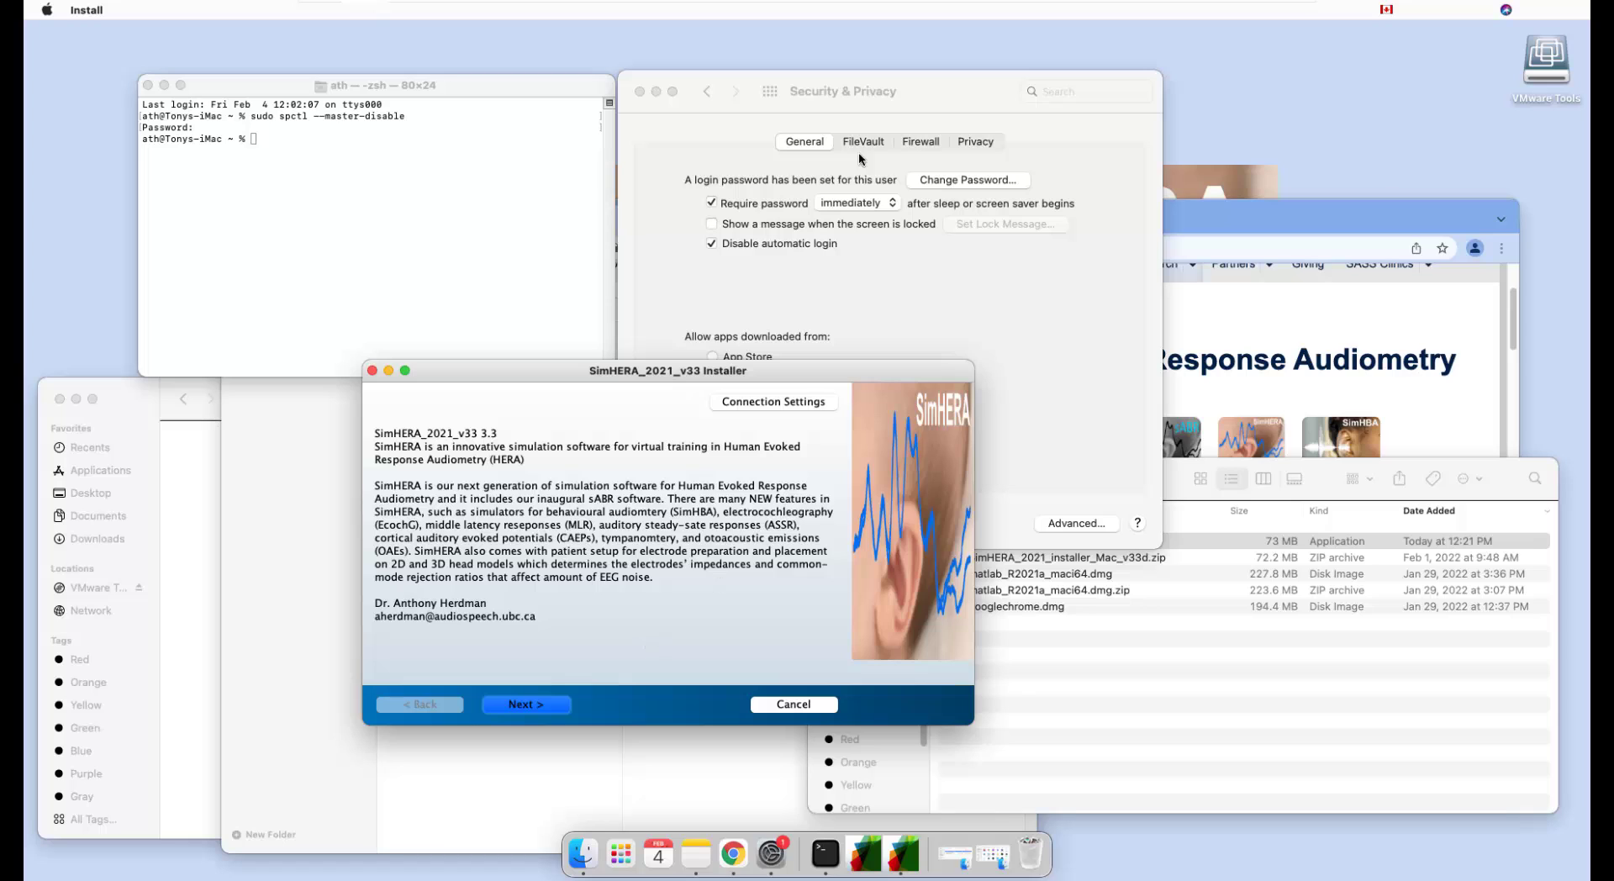
pyautogui.click(921, 82)
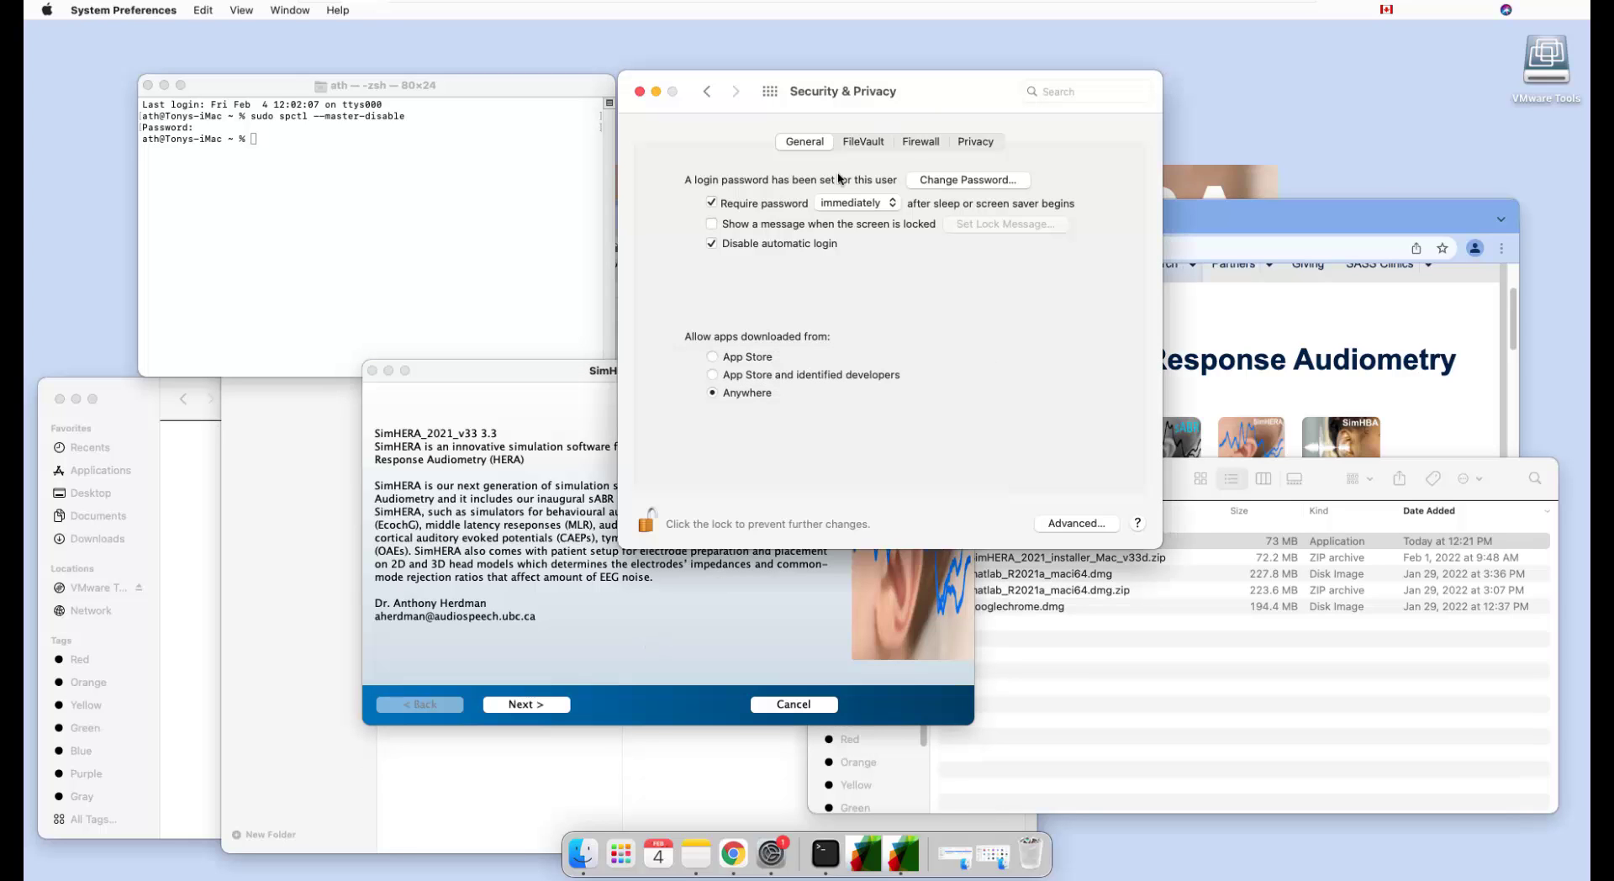
pyautogui.click(714, 375)
pyautogui.moveTo(962, 78); pyautogui.dragTo(955, 82)
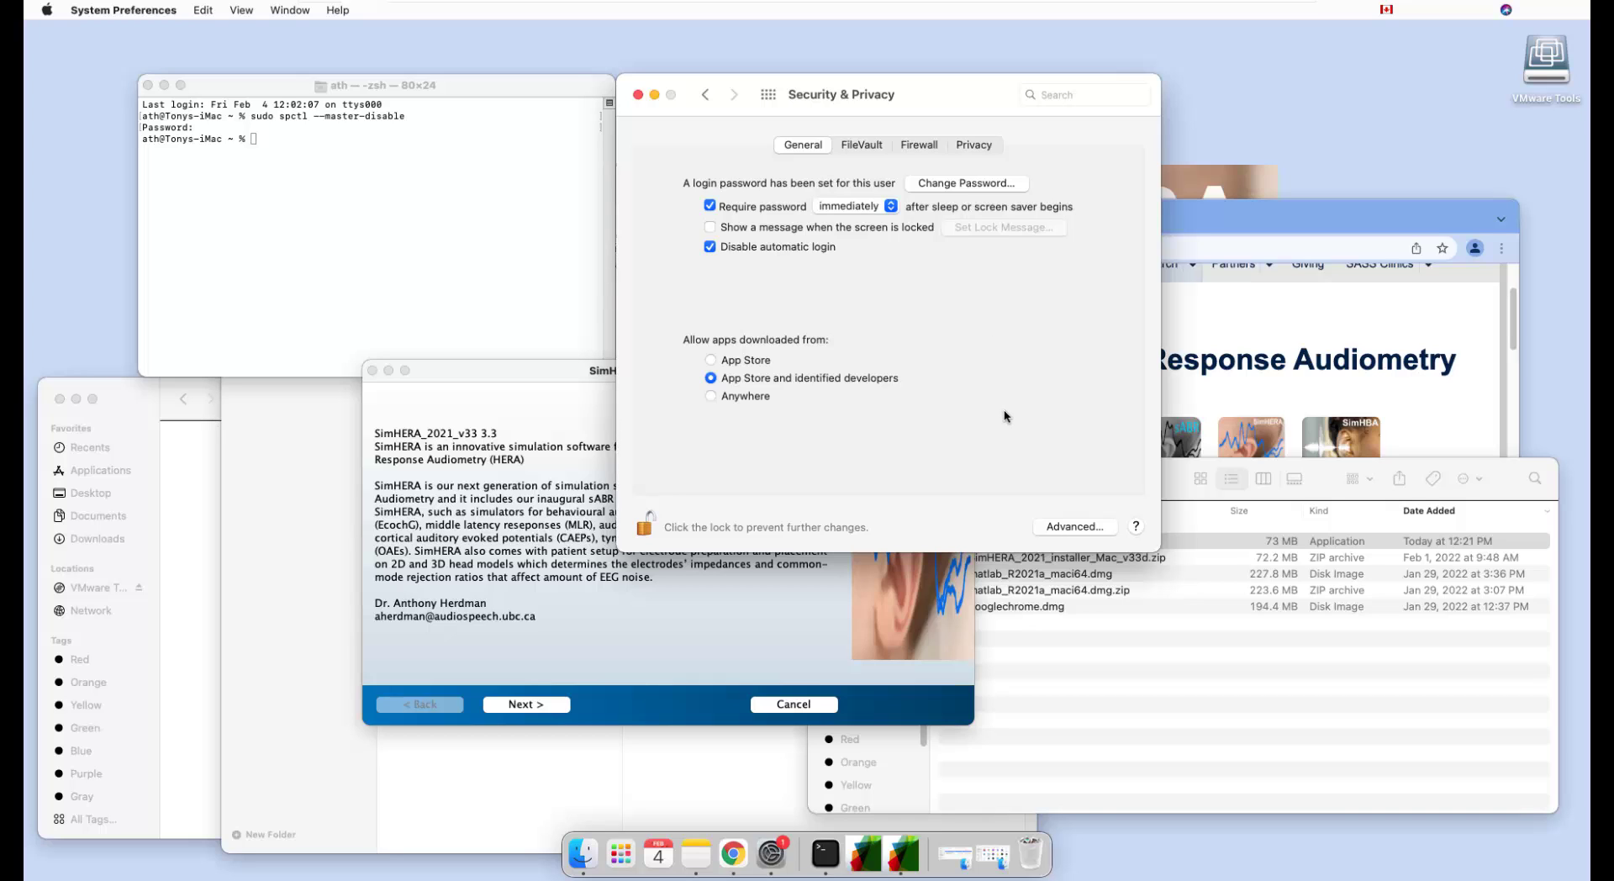
pyautogui.click(645, 525)
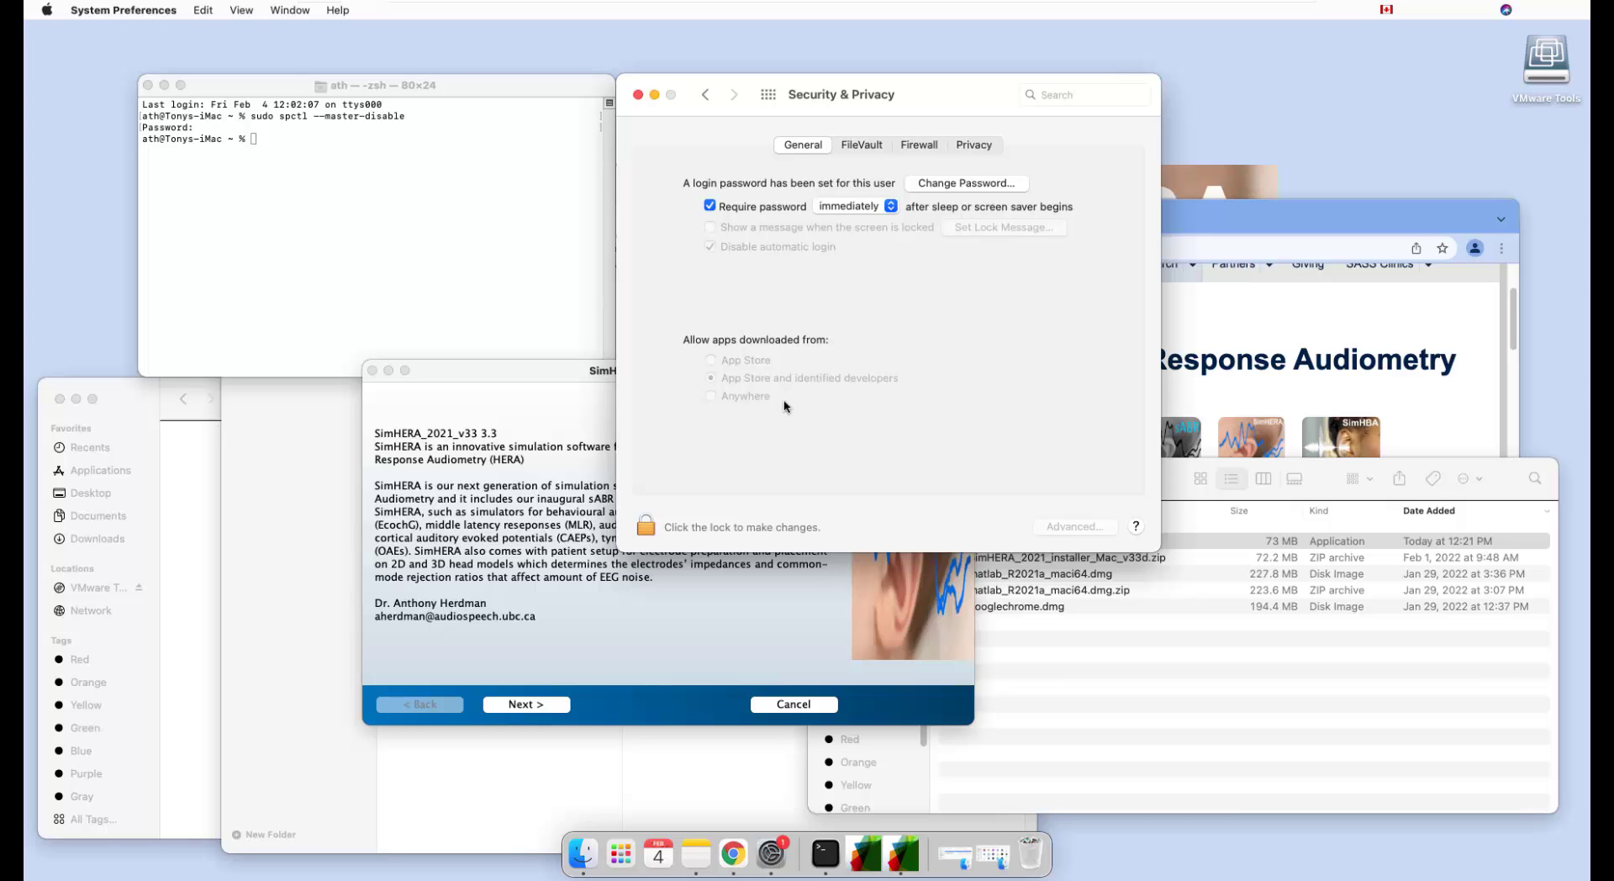
# Copy the deny-third-party command from the note in Notes and run sudo spctl --master-enable in Terminal.
pyautogui.click(428, 283)
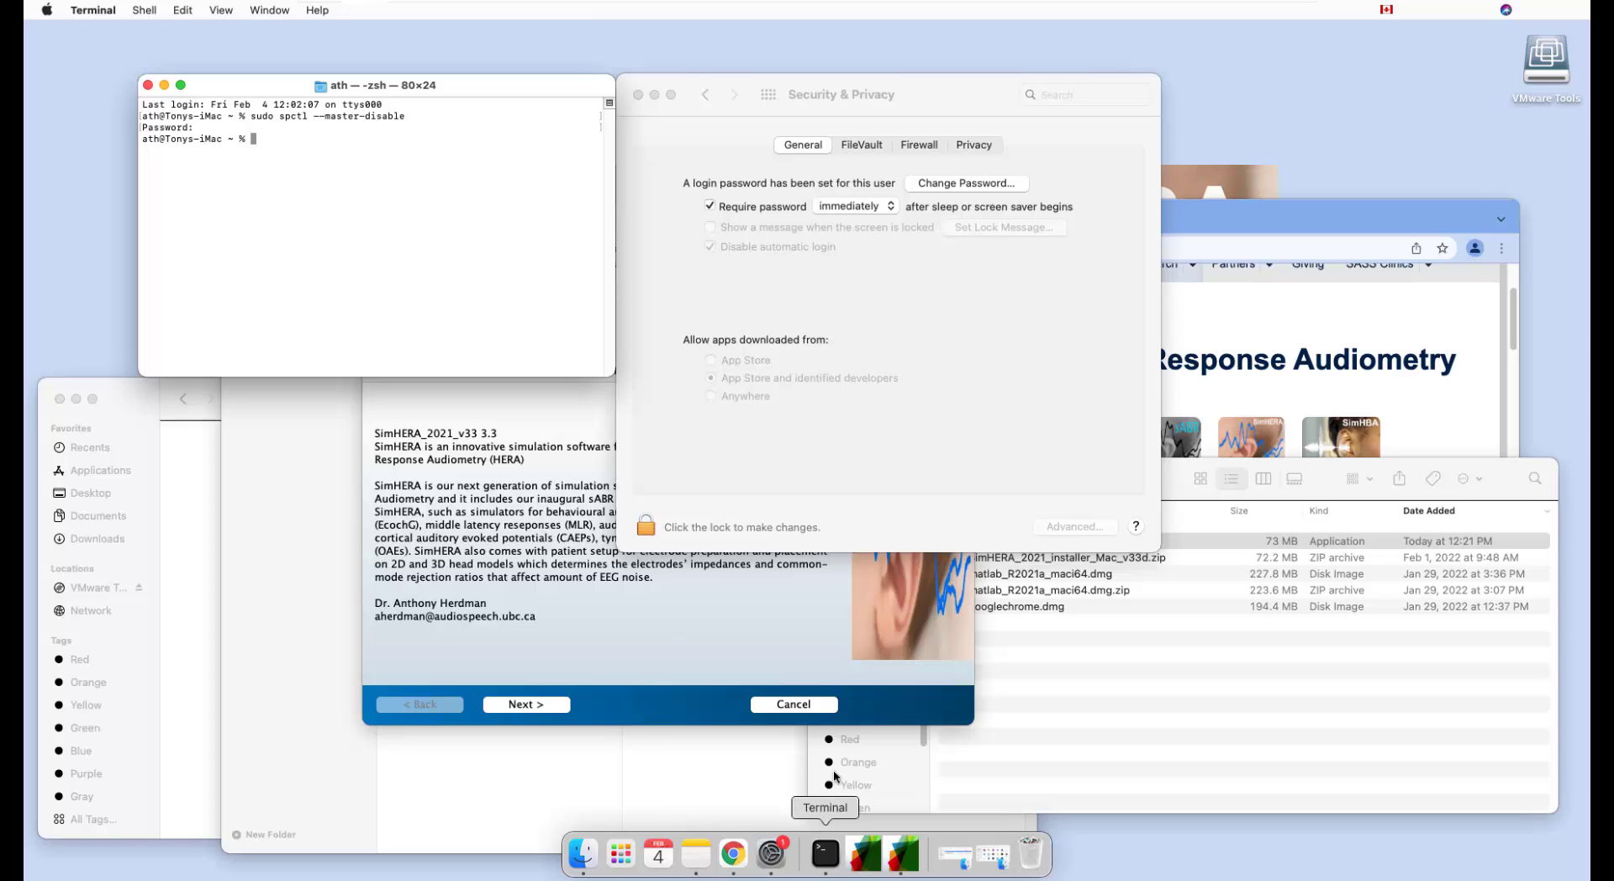
pyautogui.click(696, 853)
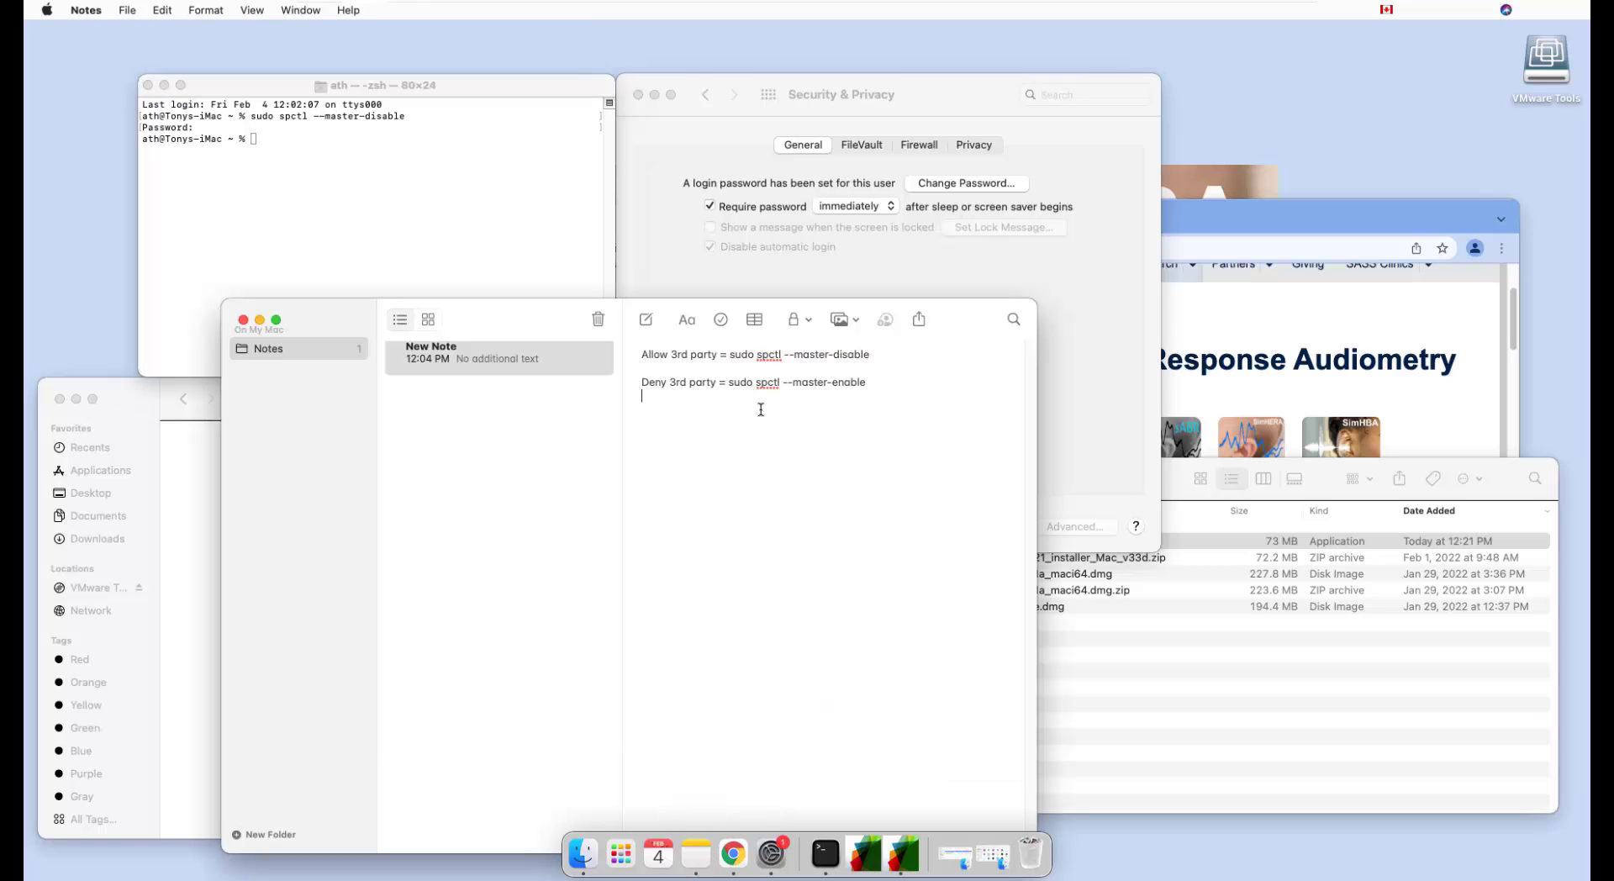
pyautogui.moveTo(728, 382); pyautogui.dragTo(870, 383)
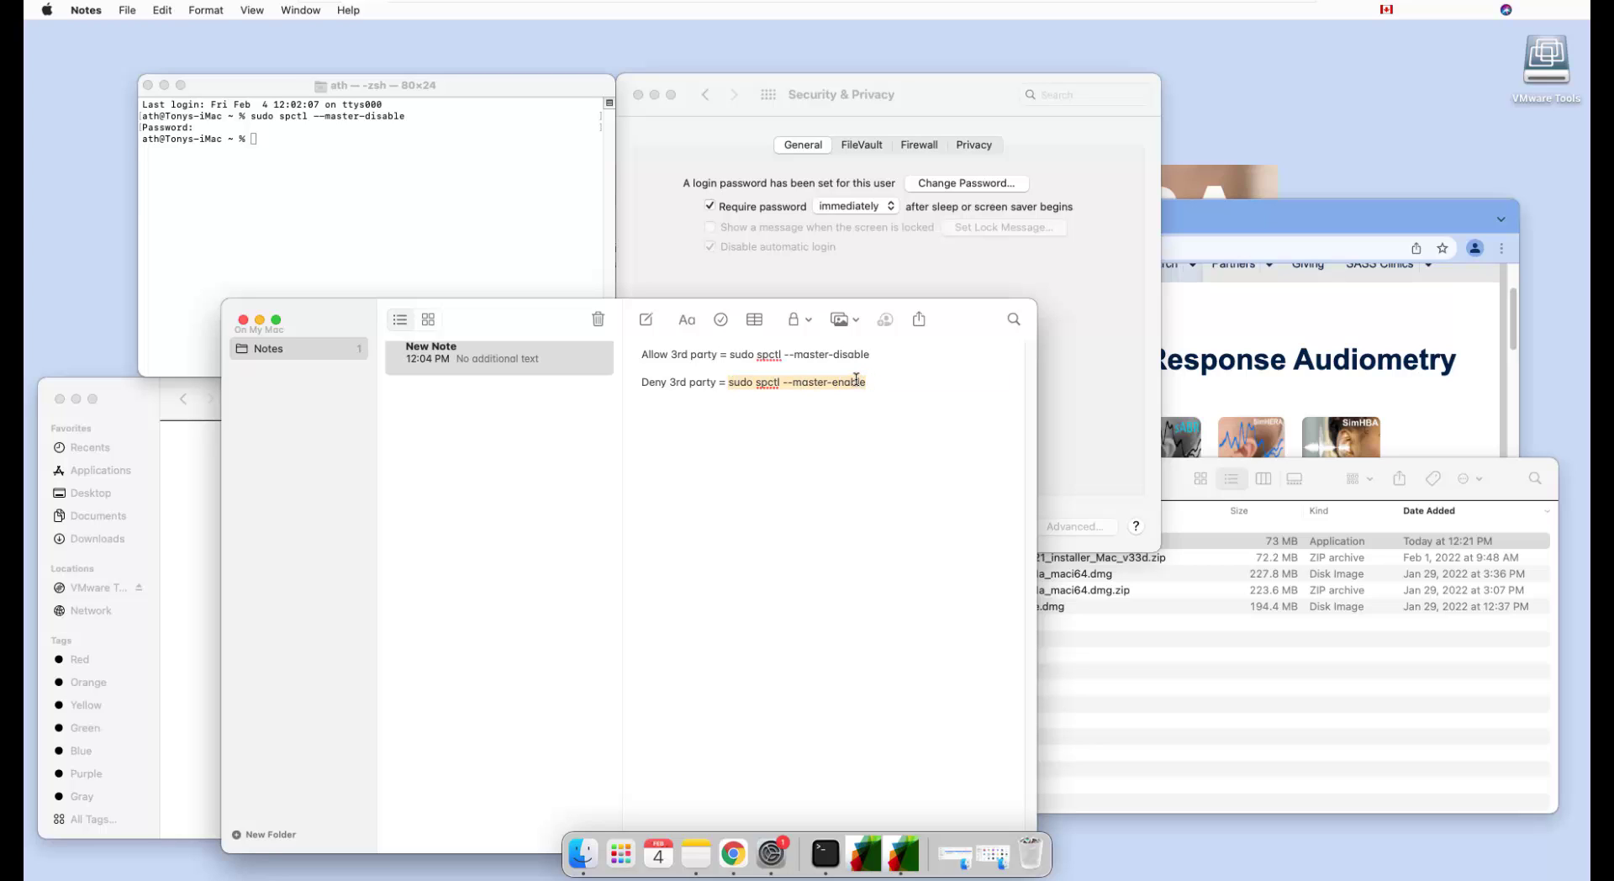
pyautogui.press('super+c')
pyautogui.click(348, 183)
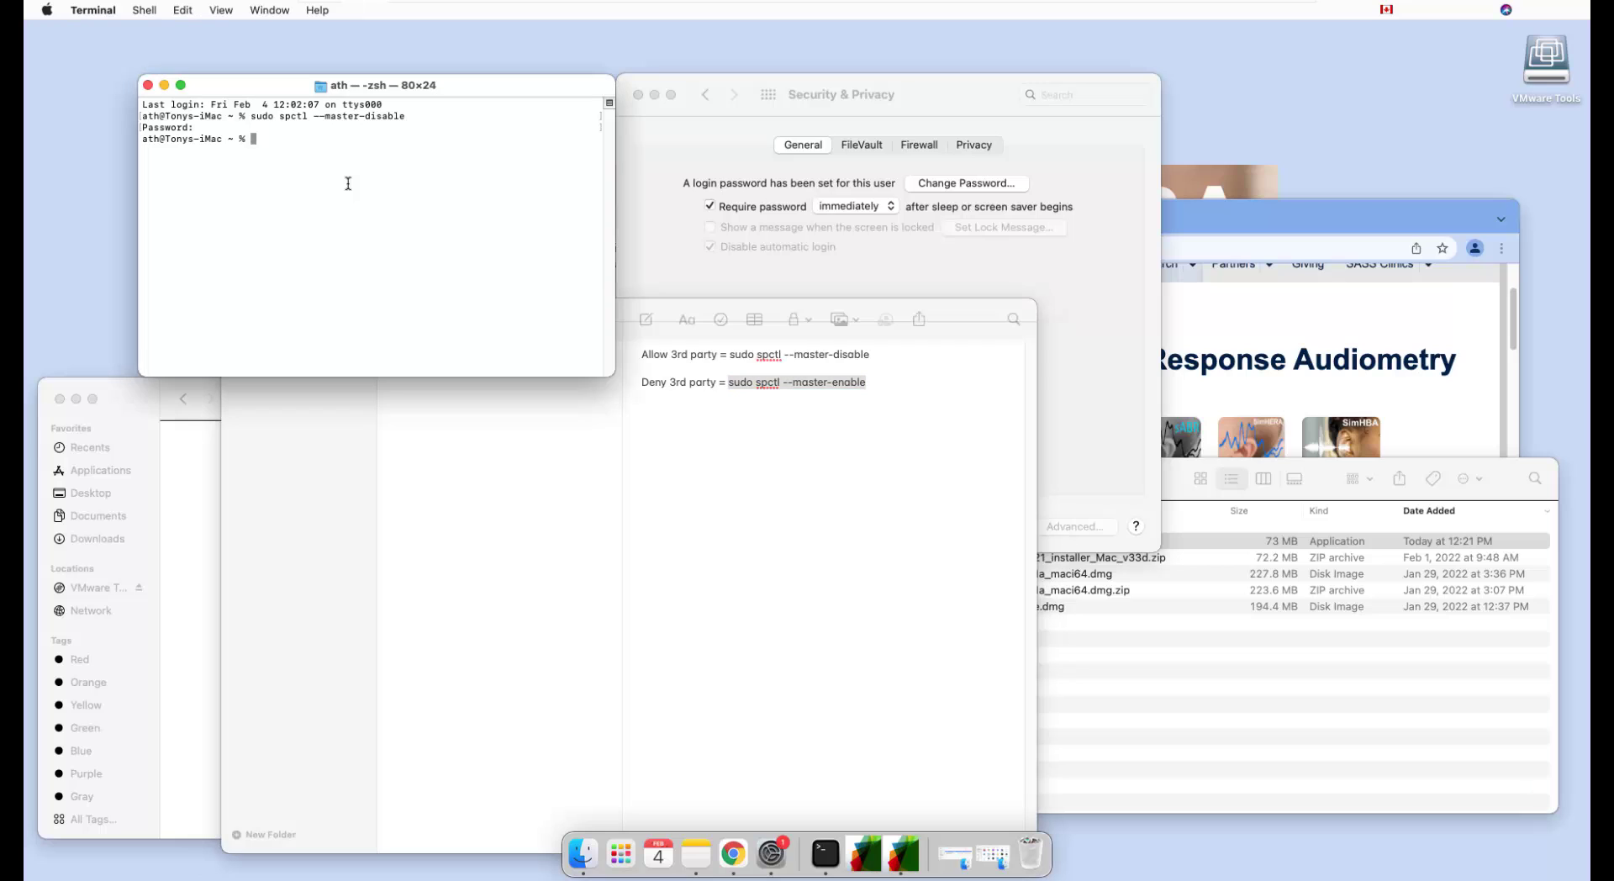
pyautogui.press('super+v')
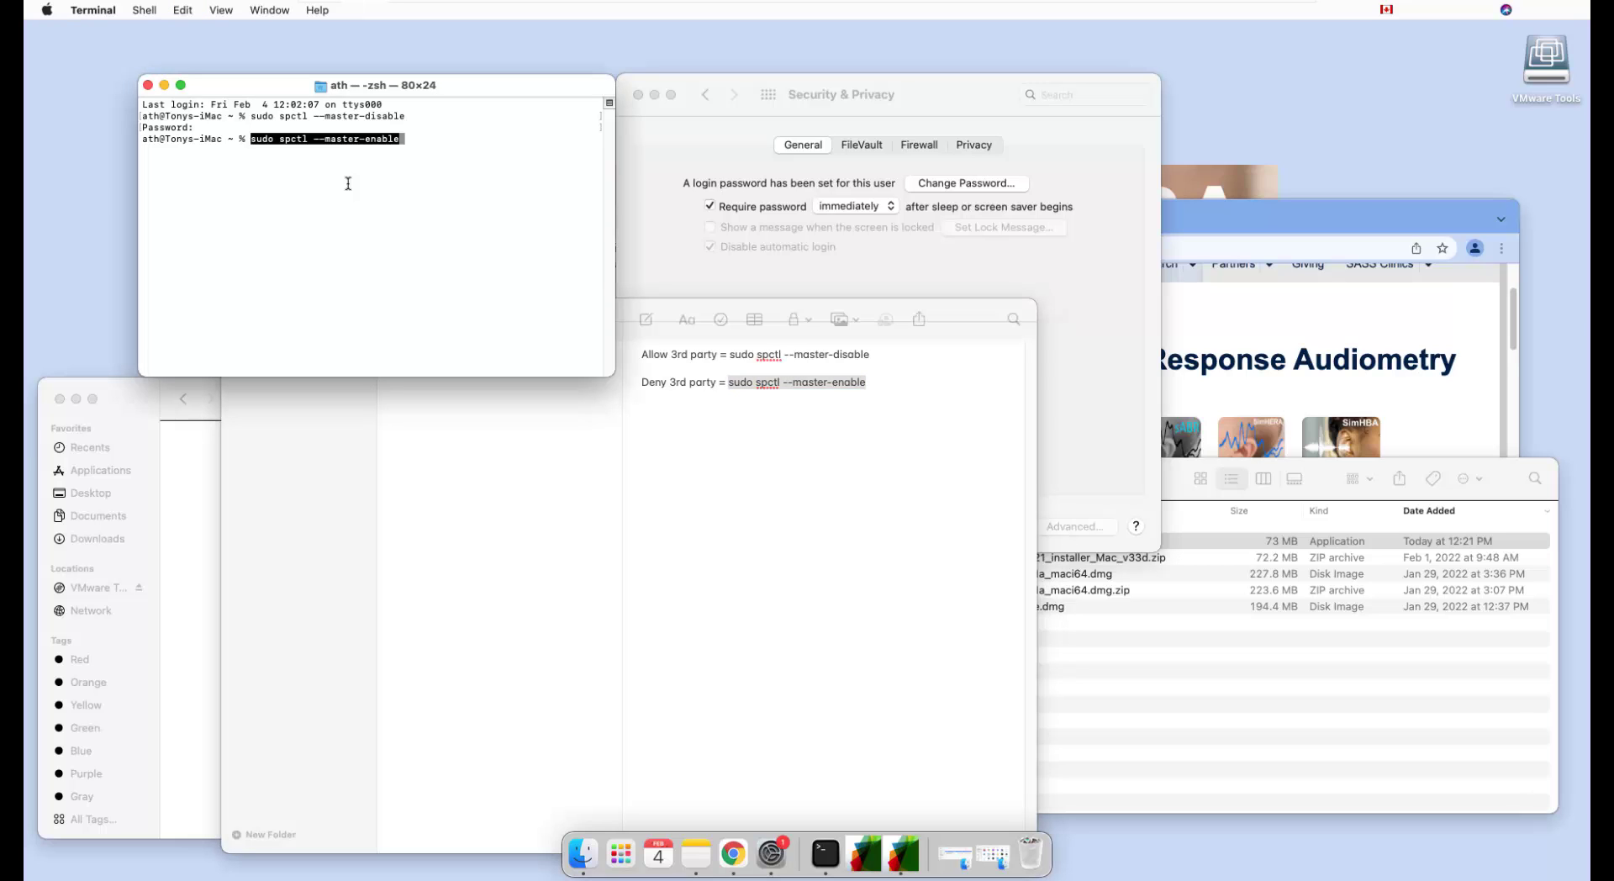
pyautogui.press('Return')
# Reload the Security & Privacy pane to check which download sources are offered after re-enabling the restriction.
pyautogui.click(946, 110)
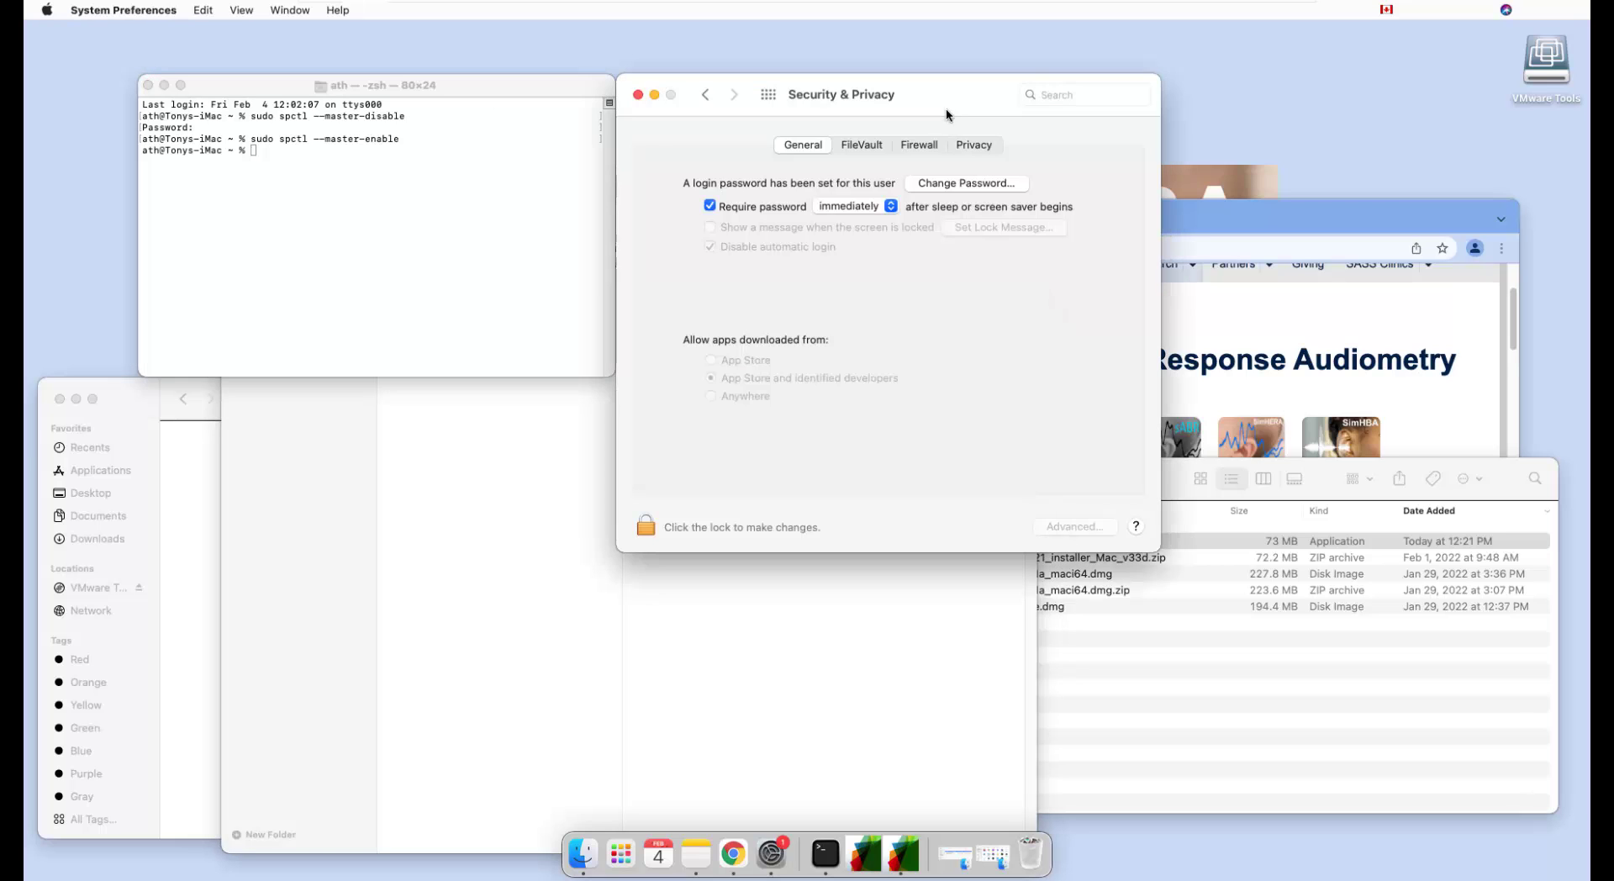
pyautogui.click(707, 96)
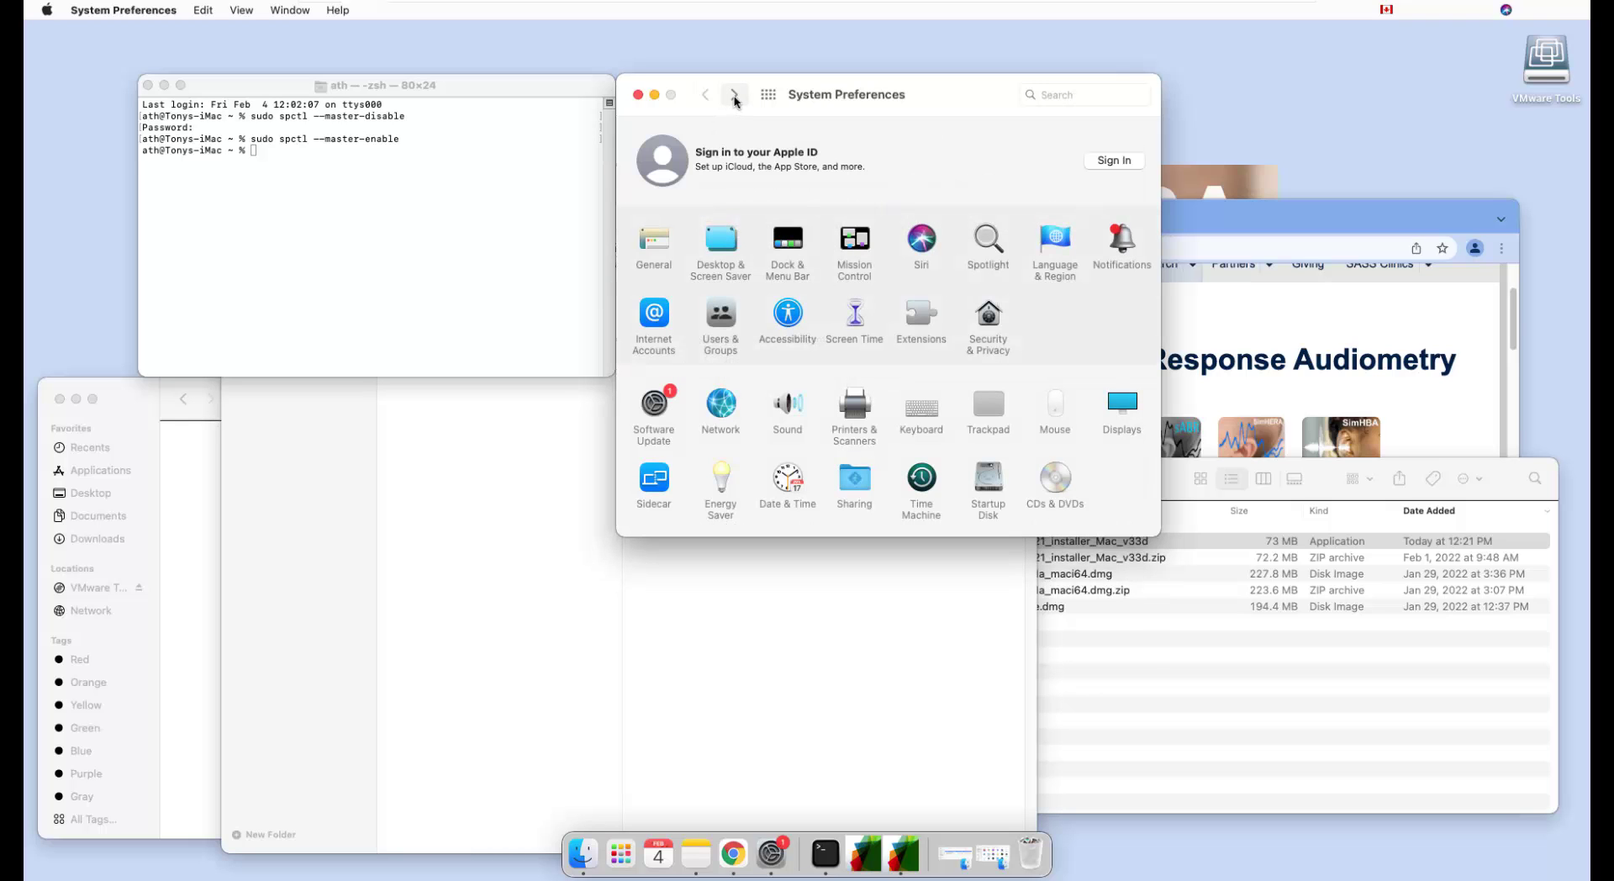
pyautogui.click(735, 96)
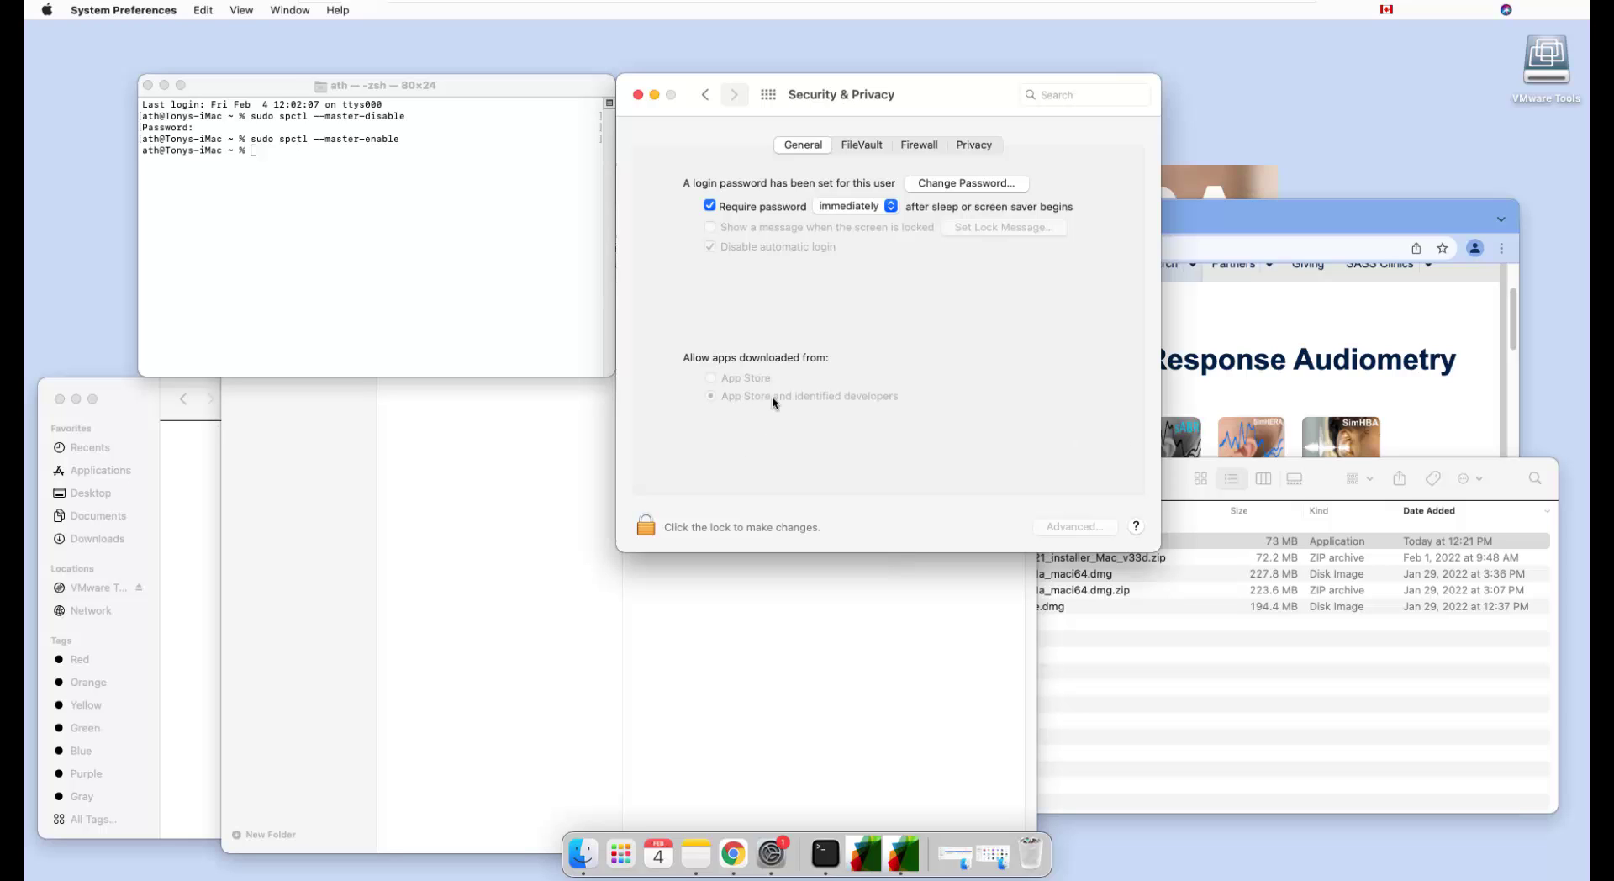
# Switch to Chrome with the SimHERA web page and move its window nearer the middle of the desktop.
pyautogui.click(493, 263)
pyautogui.click(1309, 217)
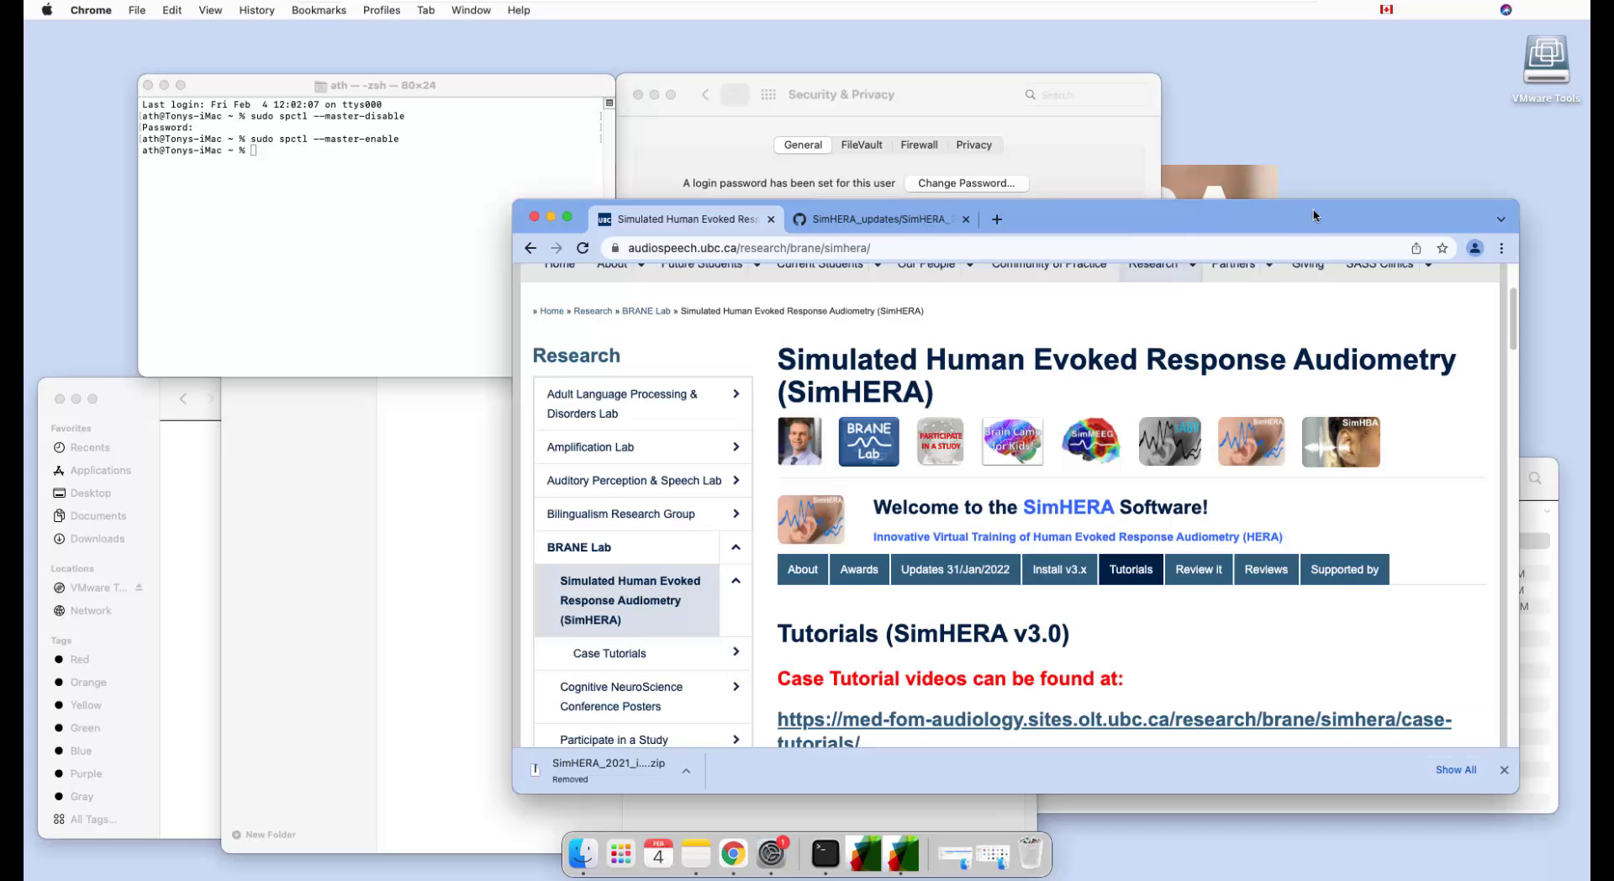
pyautogui.moveTo(1310, 217); pyautogui.dragTo(1189, 183)
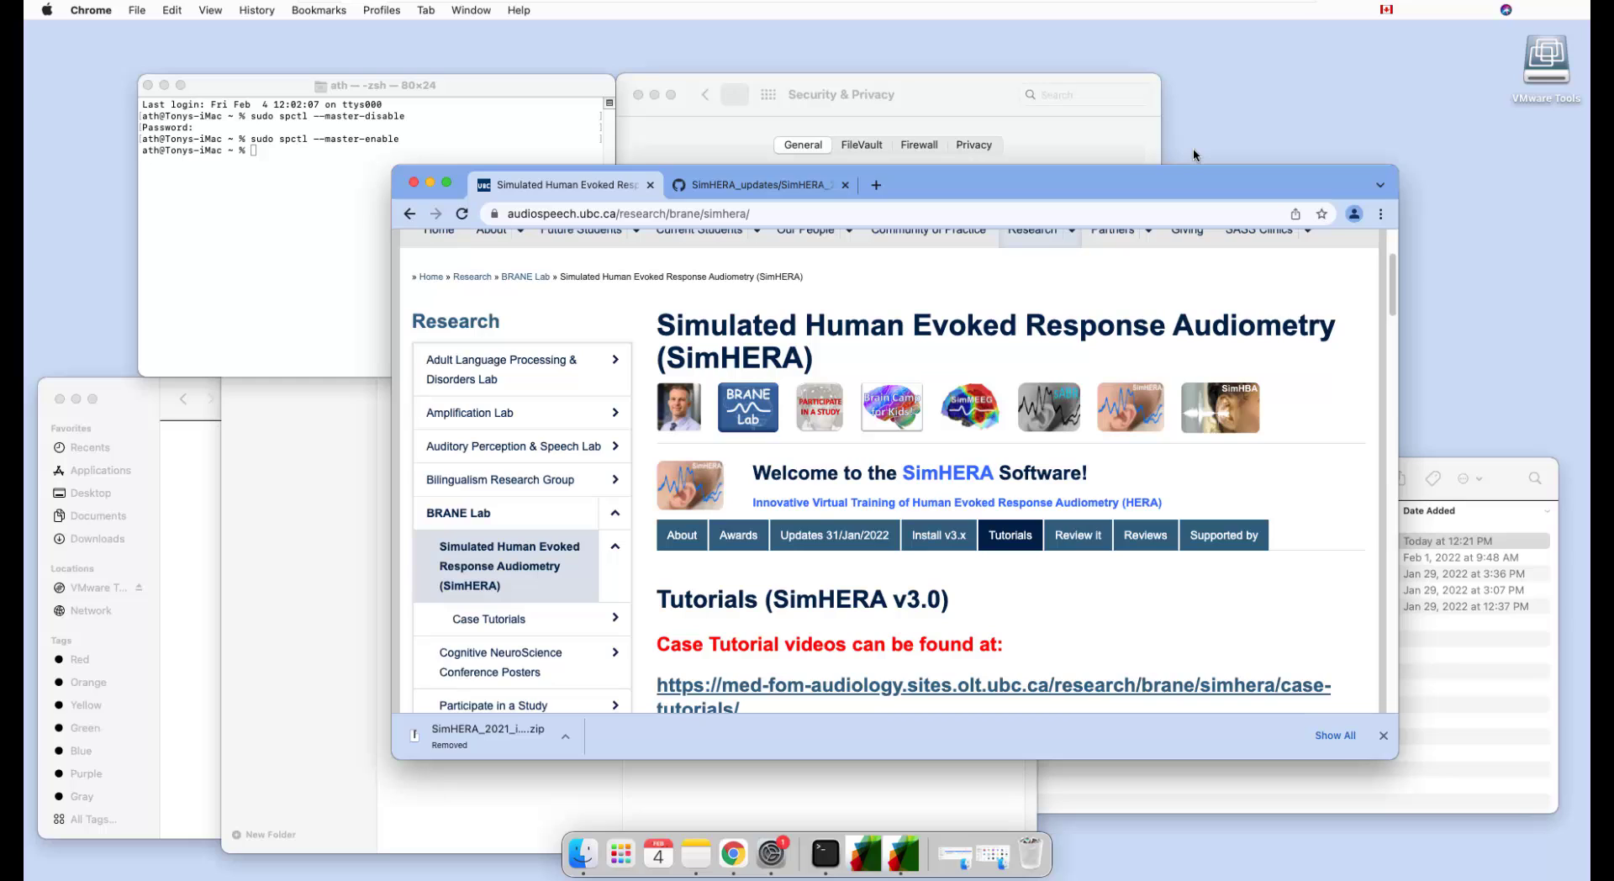